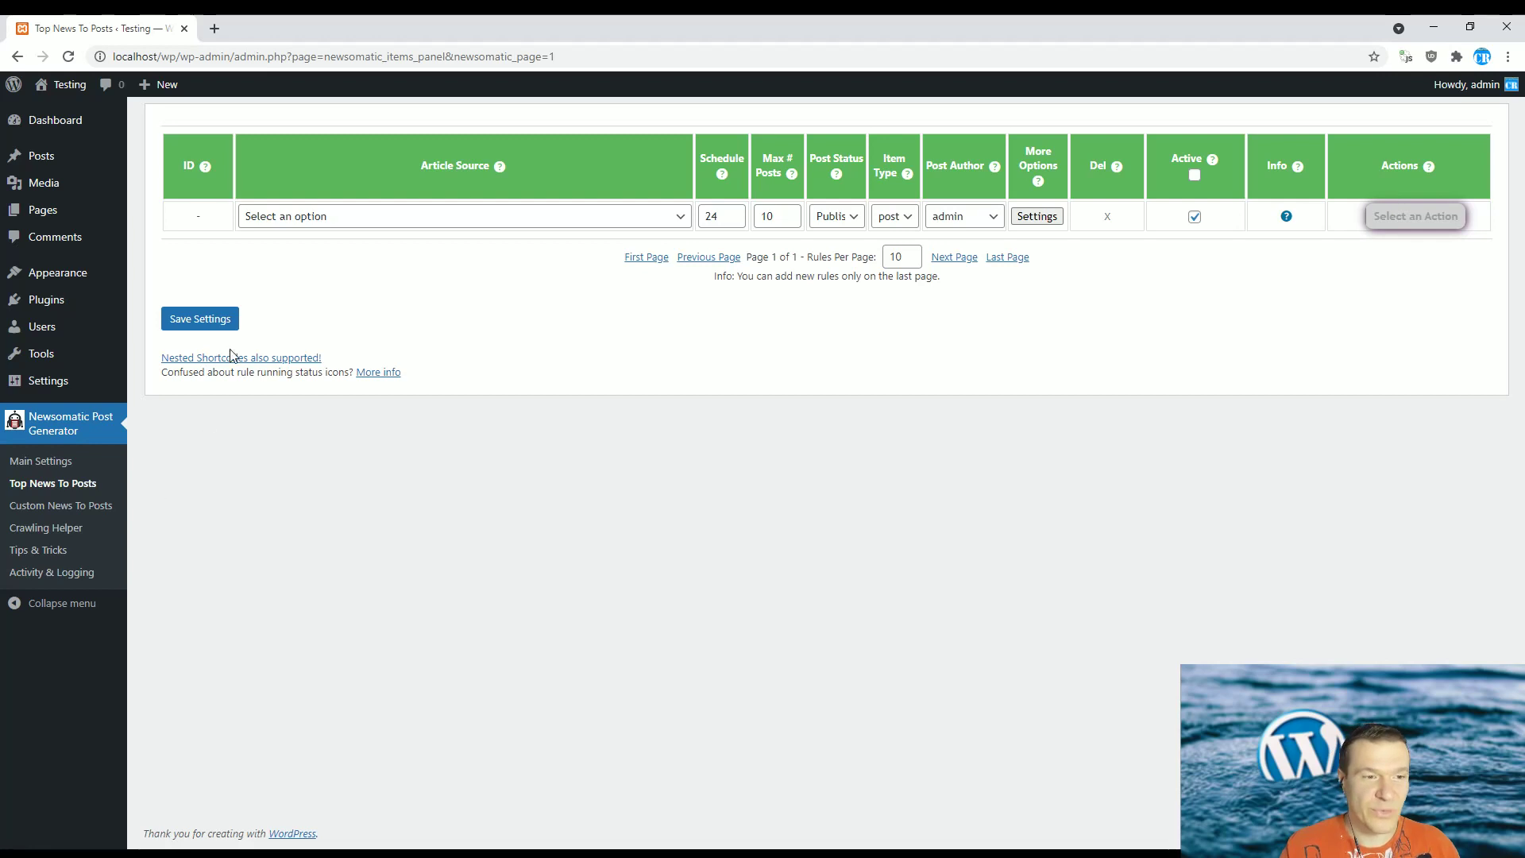
- Add a news rule with BBC News as the article source and a maximum of 1 post, and save the settings
{"action": "left_click", "coordinate": [343, 221]}
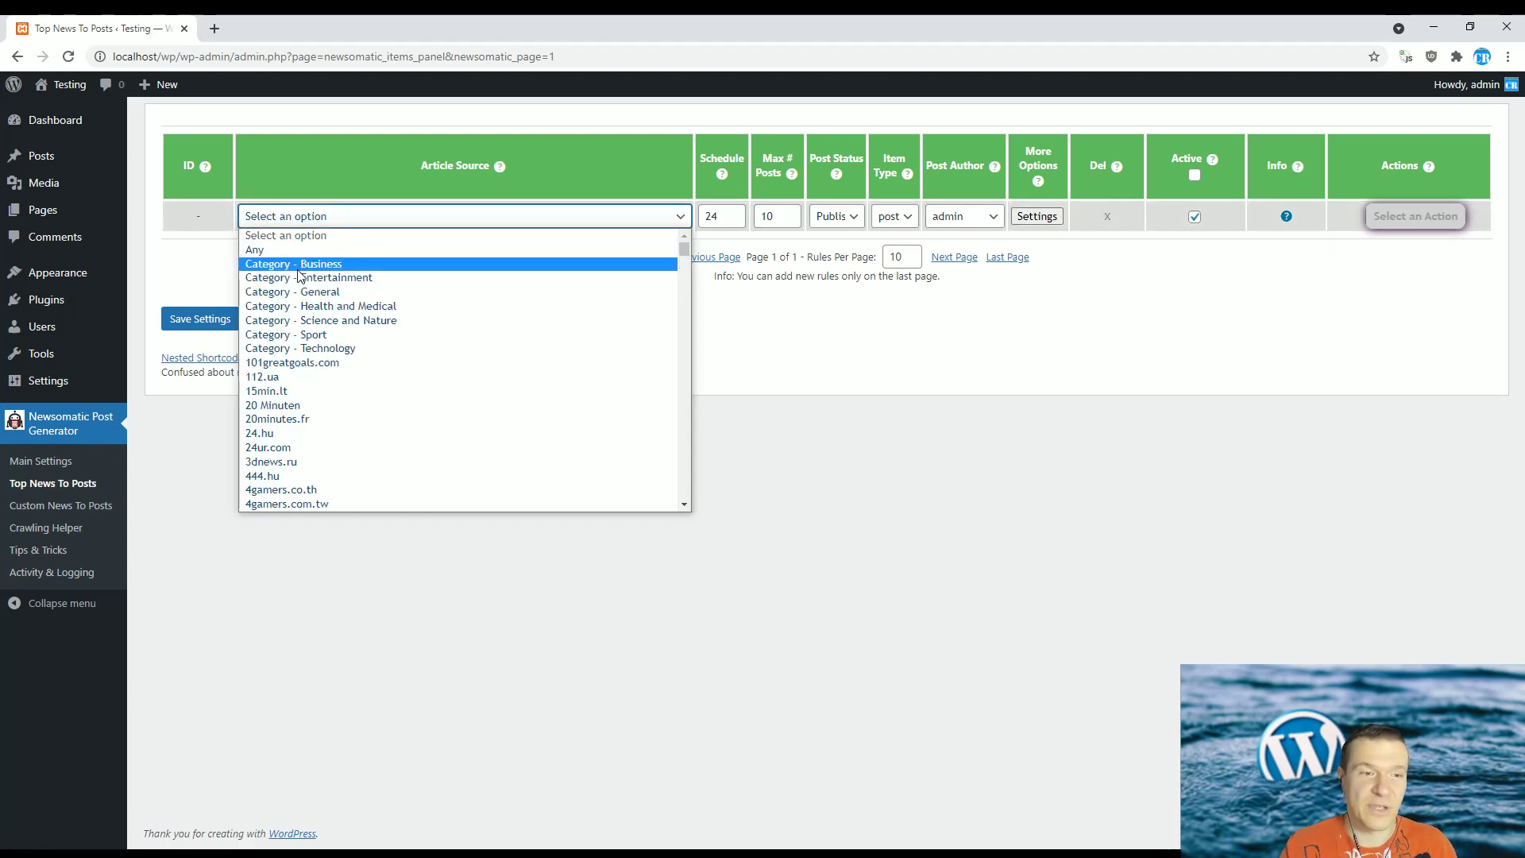
{"action": "scroll", "coordinate": [300, 412], "scroll_direction": "down", "scroll_amount": 10}
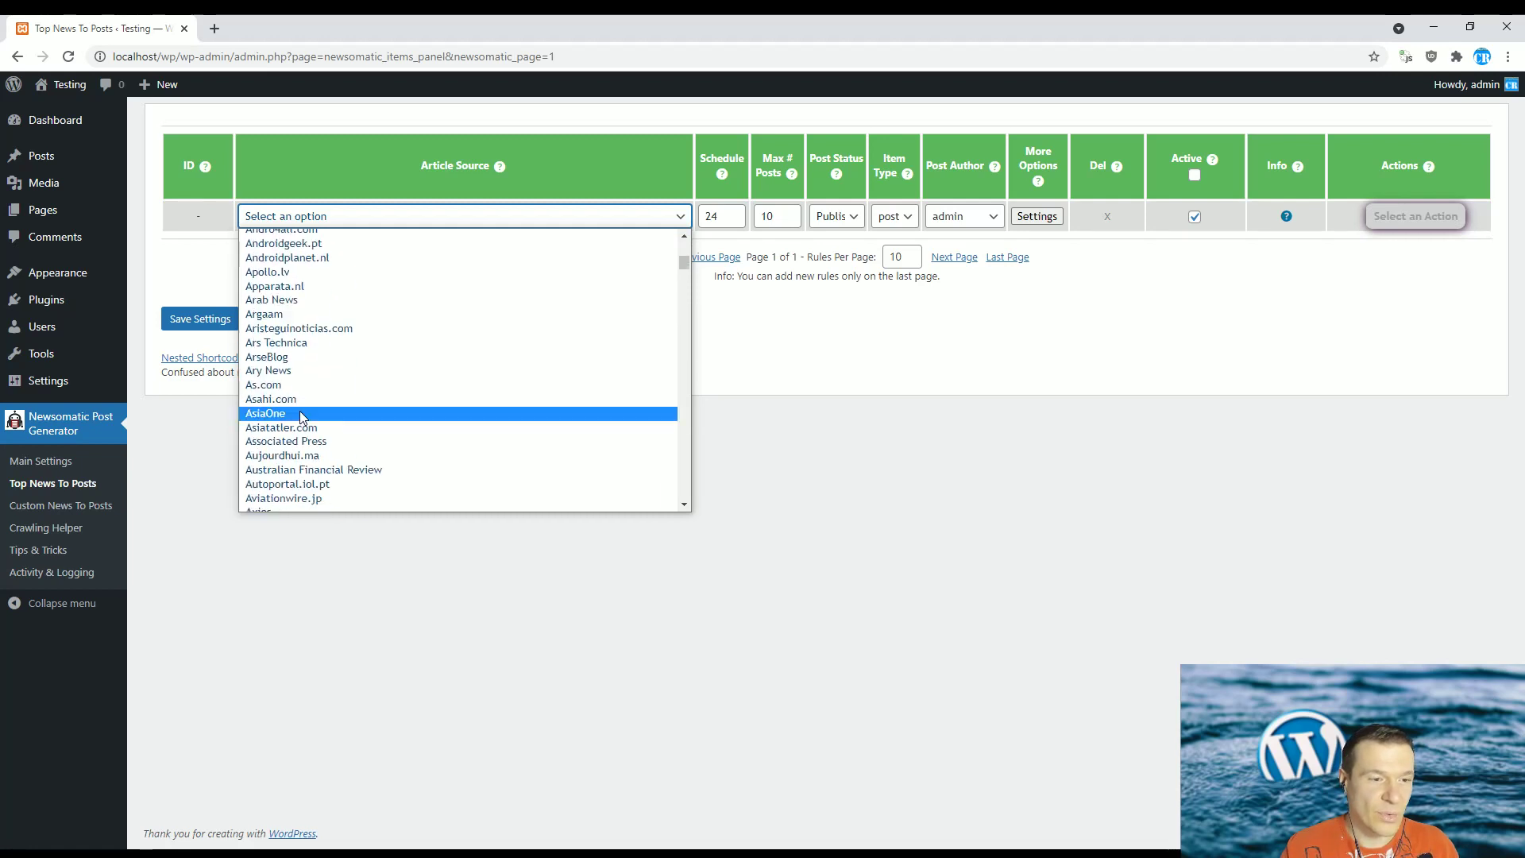
{"action": "scroll", "coordinate": [300, 413], "scroll_direction": "down", "scroll_amount": 3}
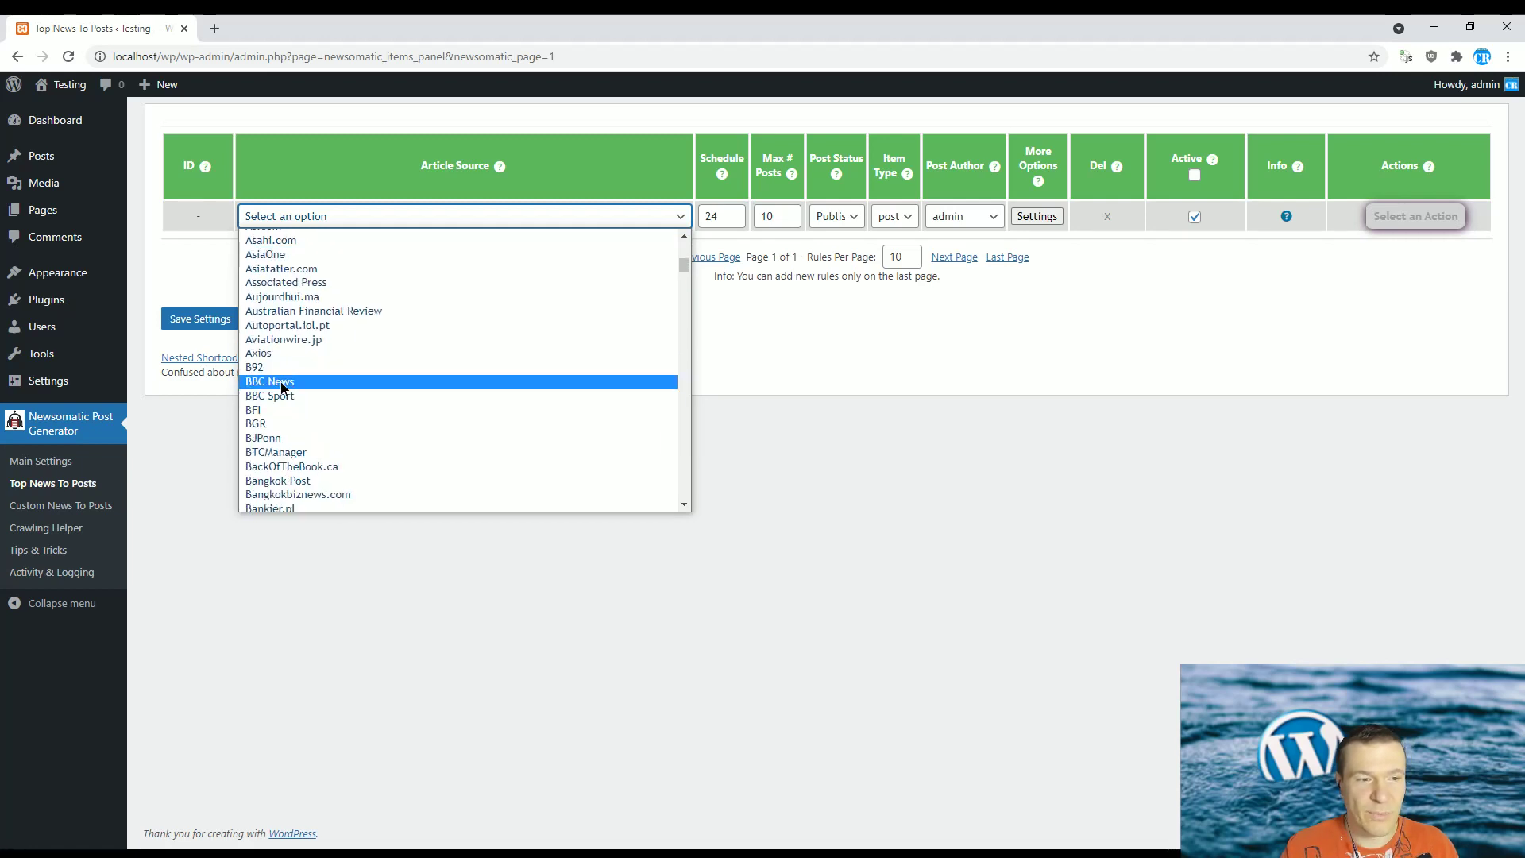
{"action": "left_click", "coordinate": [283, 387]}
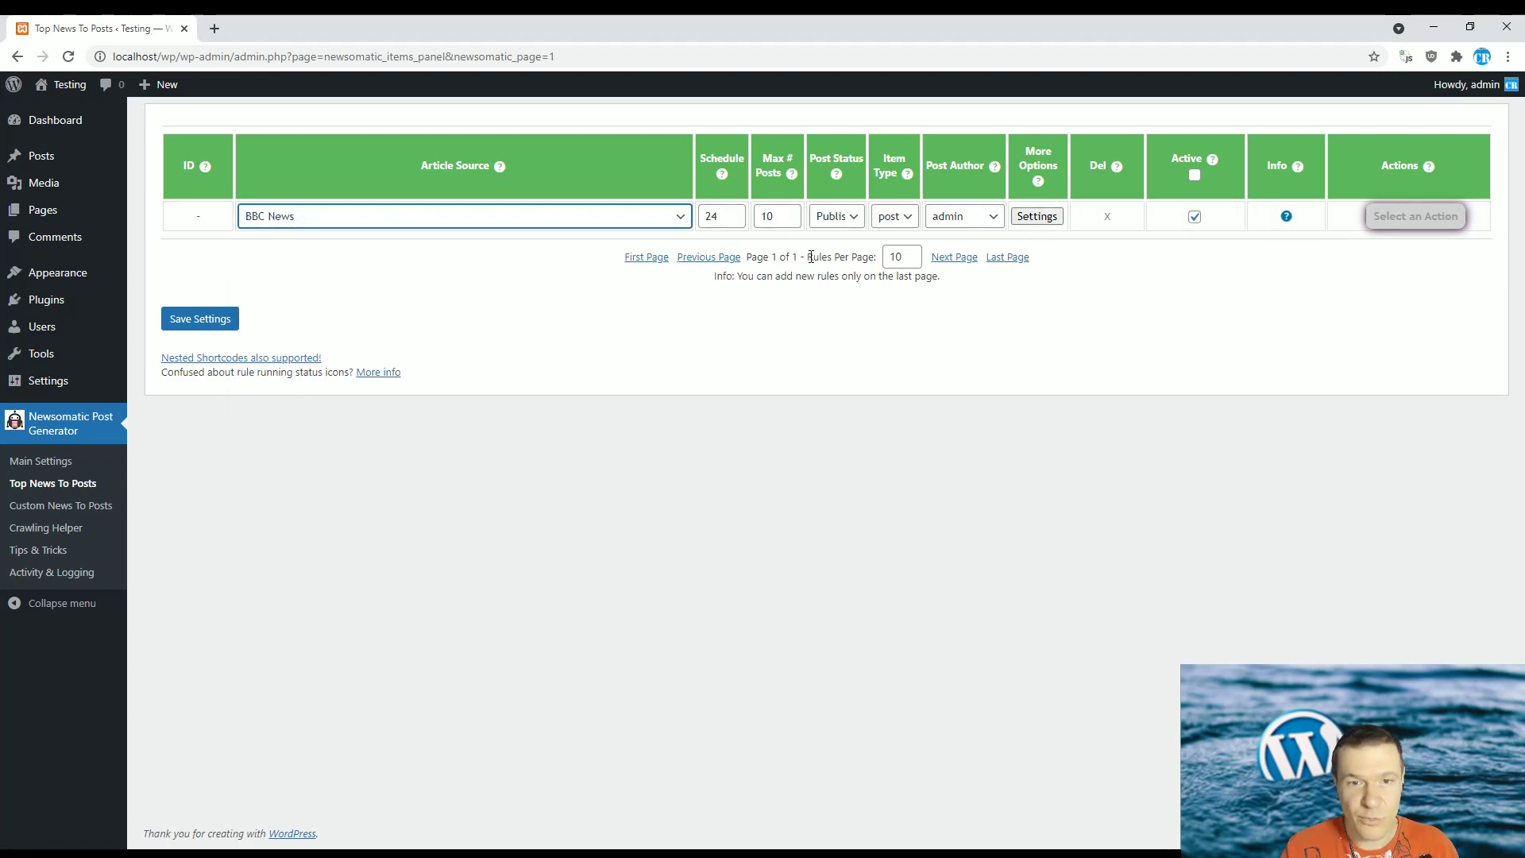
{"action": "left_click", "coordinate": [782, 216]}
{"action": "key", "text": "BackSpace"}
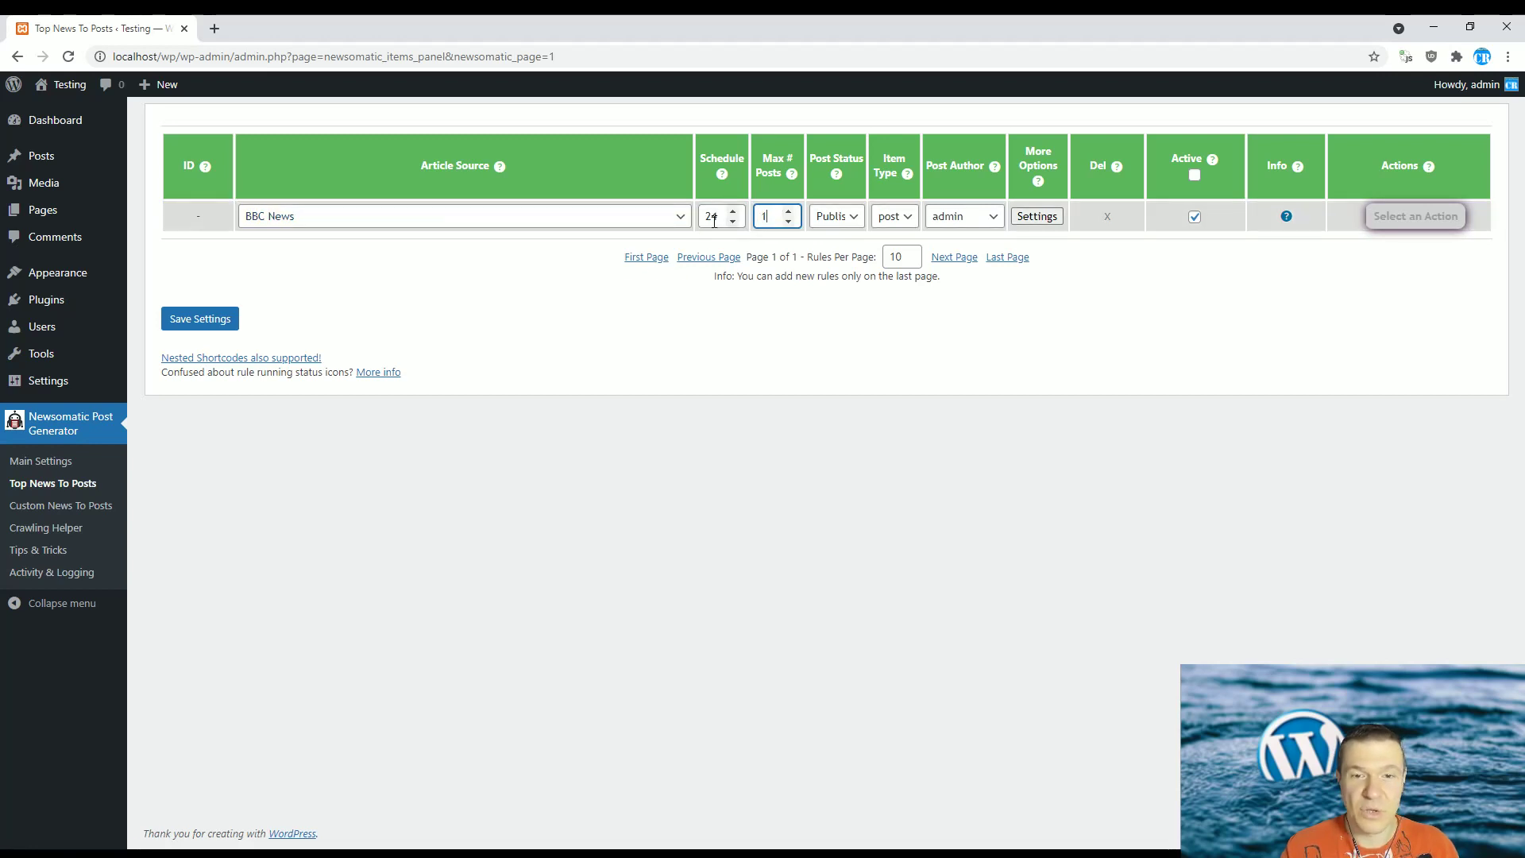
{"action": "left_click", "coordinate": [208, 319]}
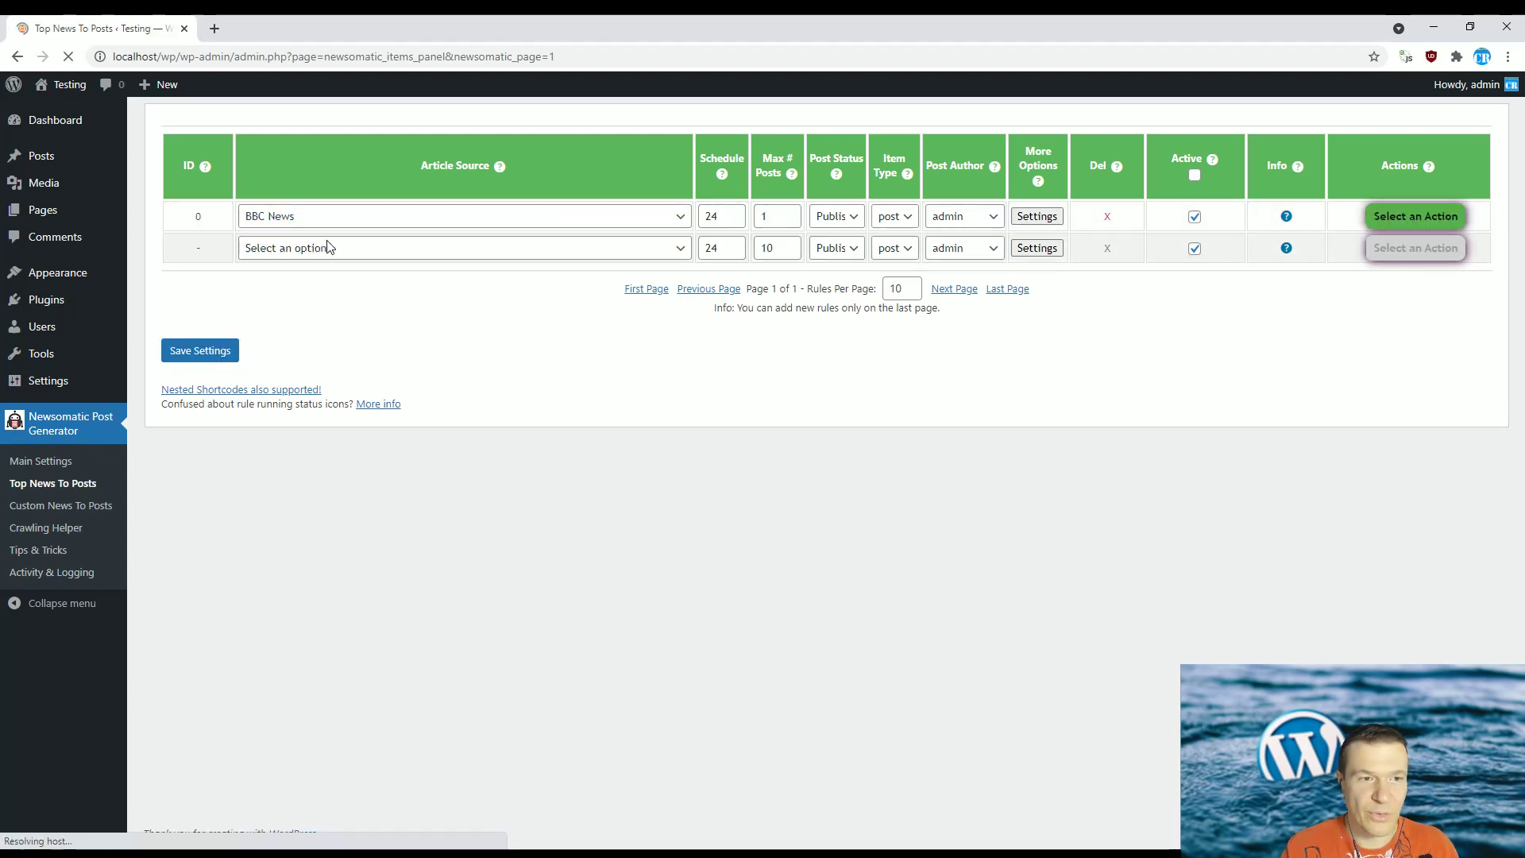
- Run the BBC News rule immediately and accept the confirmation
{"action": "left_click", "coordinate": [1415, 216]}
{"action": "left_click", "coordinate": [1390, 250]}
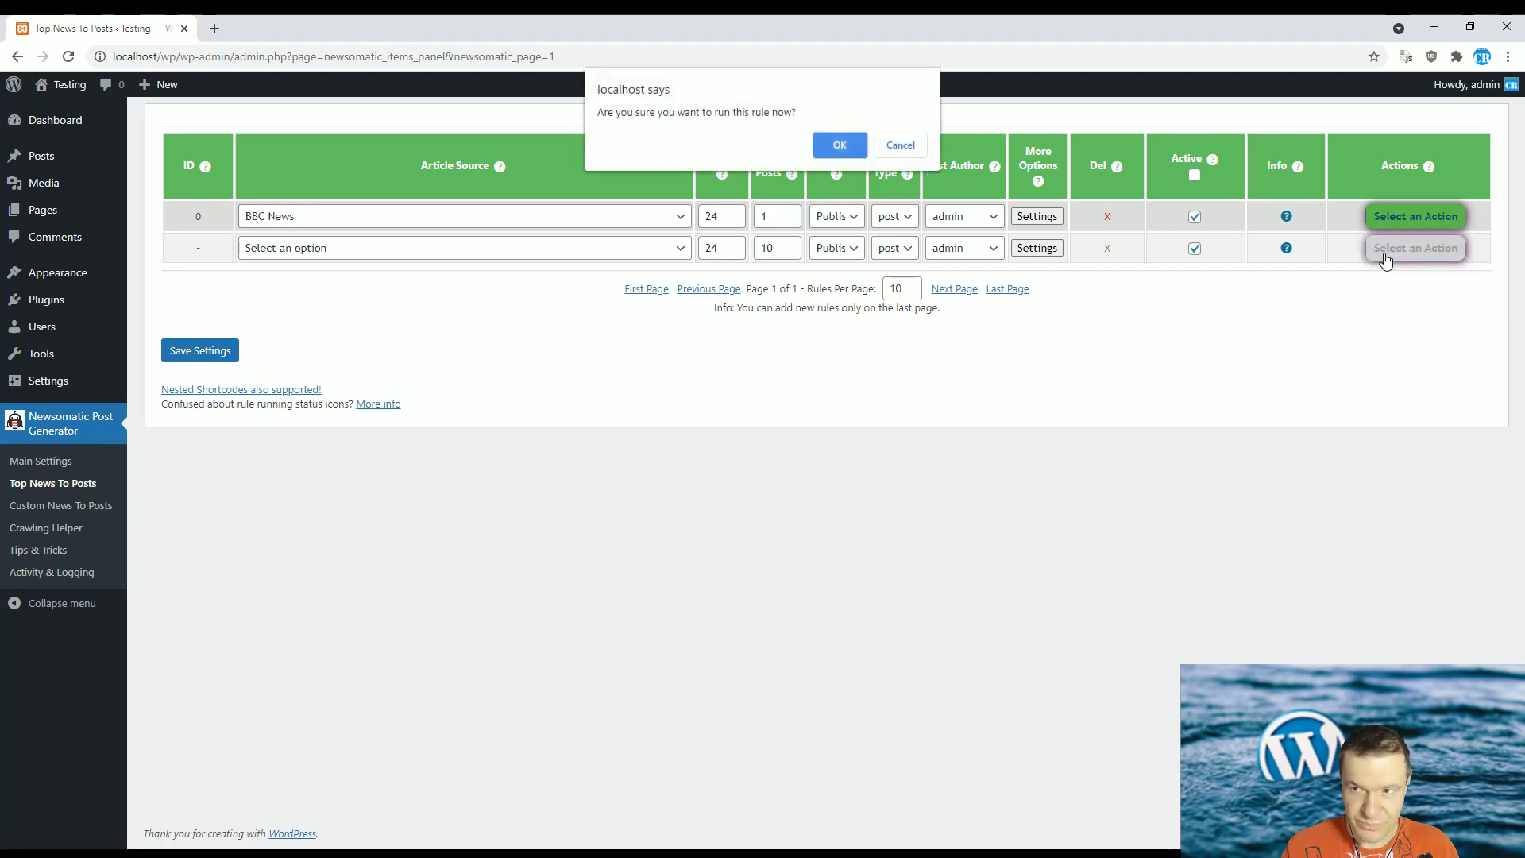
{"action": "key", "text": "Return"}
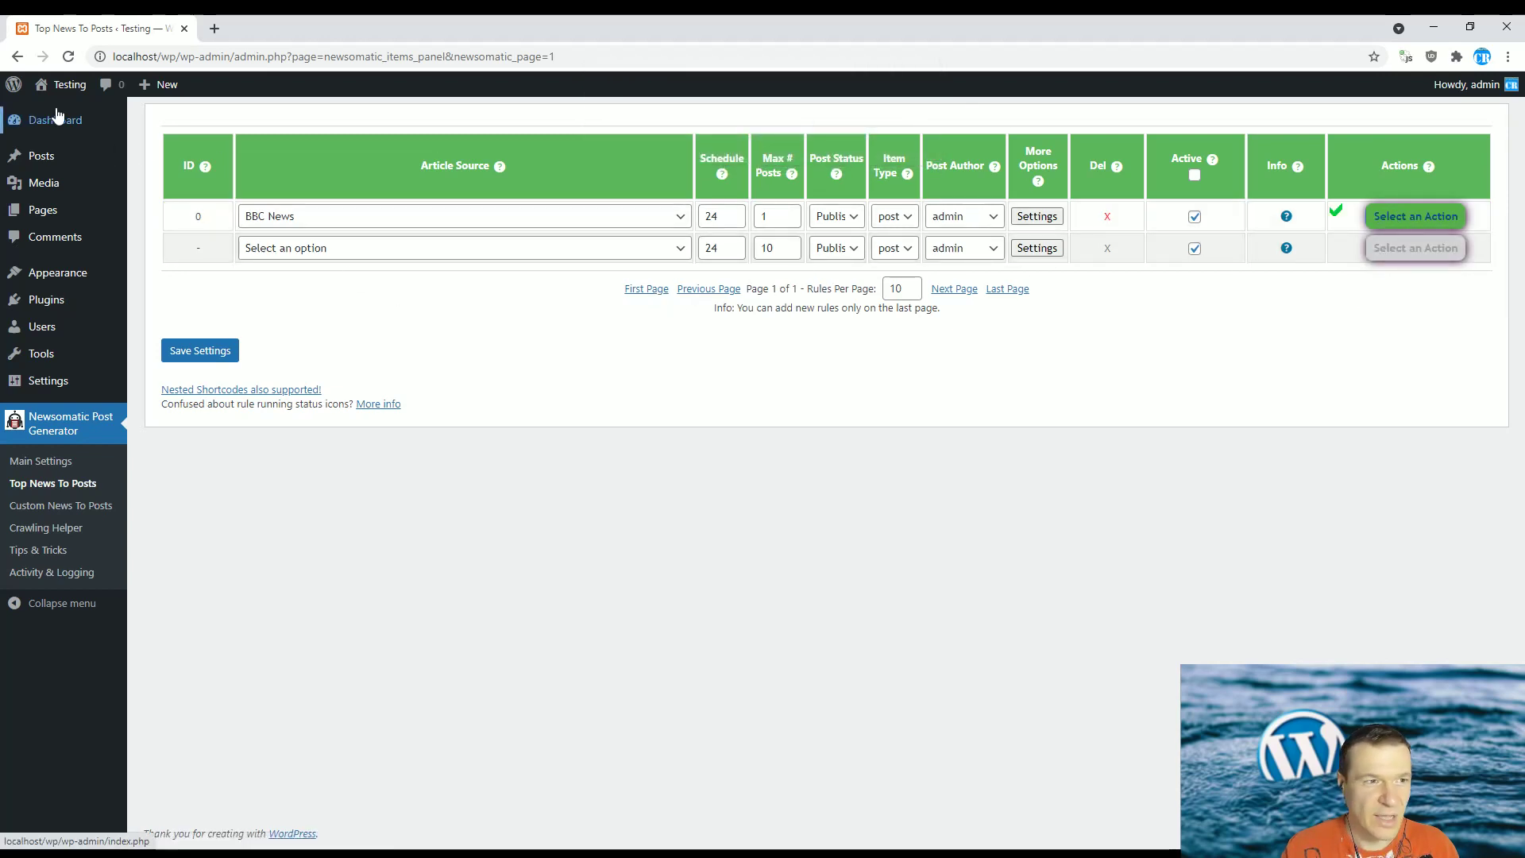
- Open the site's posts list in a new browser tab and open the "Rampant Sale hammer Scarlets" post for editing
{"action": "mouse_move", "coordinate": [63, 84]}
{"action": "middle_click", "coordinate": [58, 116]}
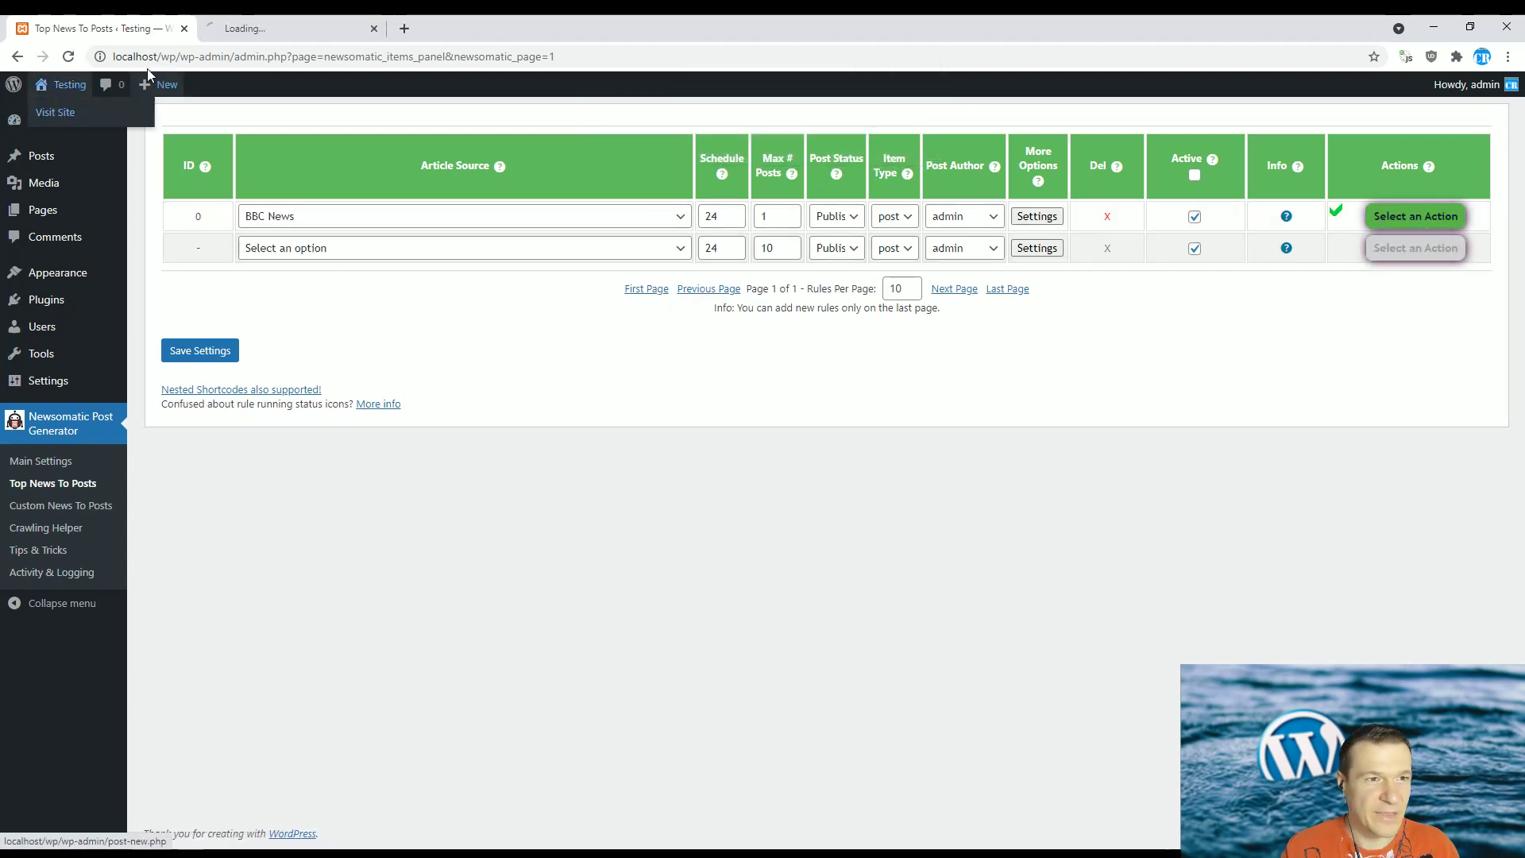
{"action": "middle_click", "coordinate": [45, 161]}
{"action": "left_click", "coordinate": [373, 28]}
{"action": "left_click", "coordinate": [286, 28]}
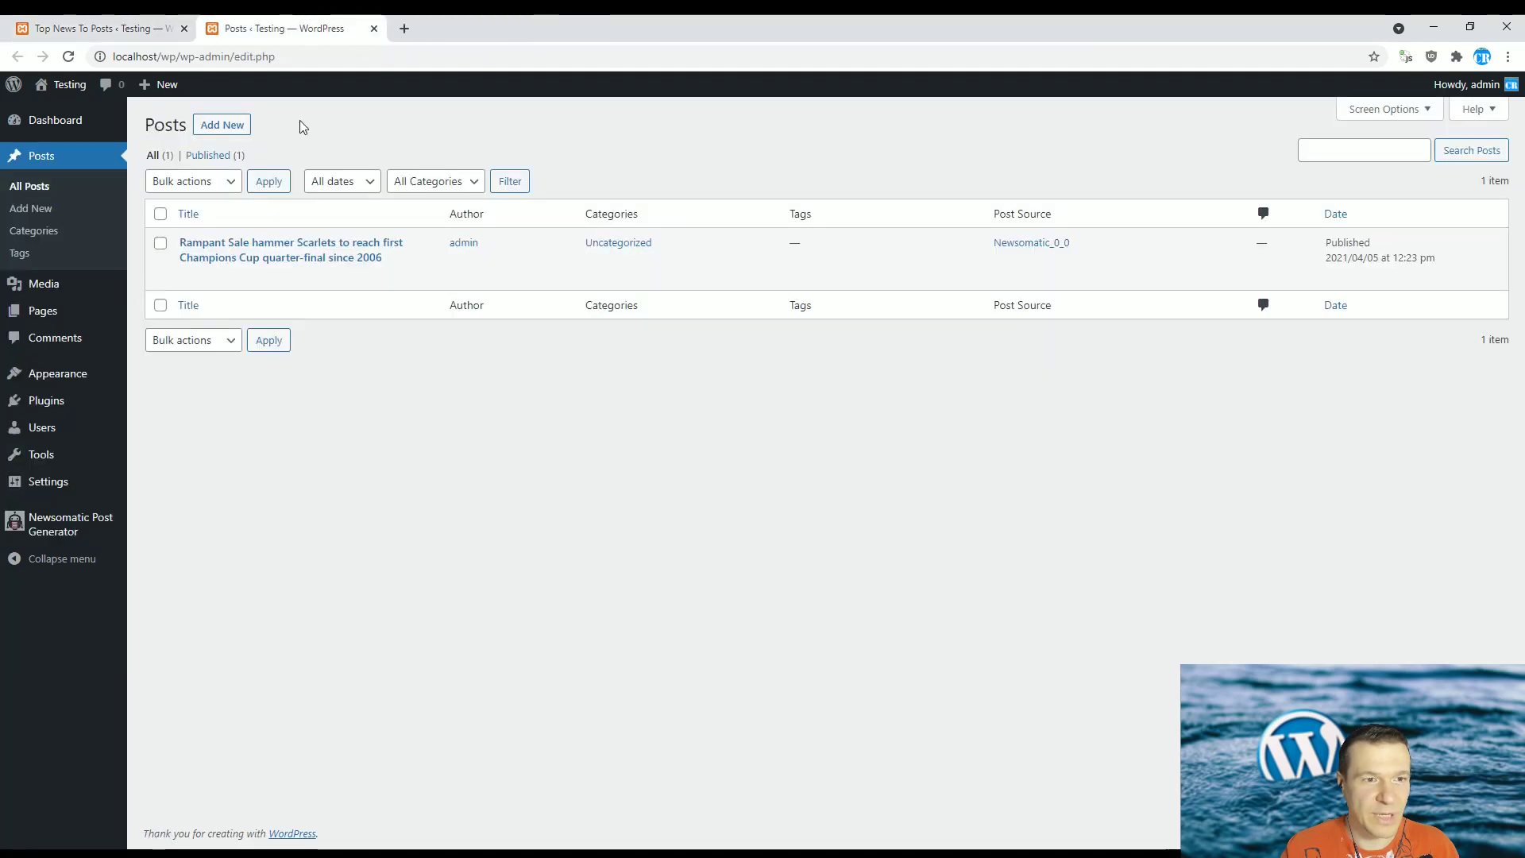
{"action": "left_click", "coordinate": [236, 259]}
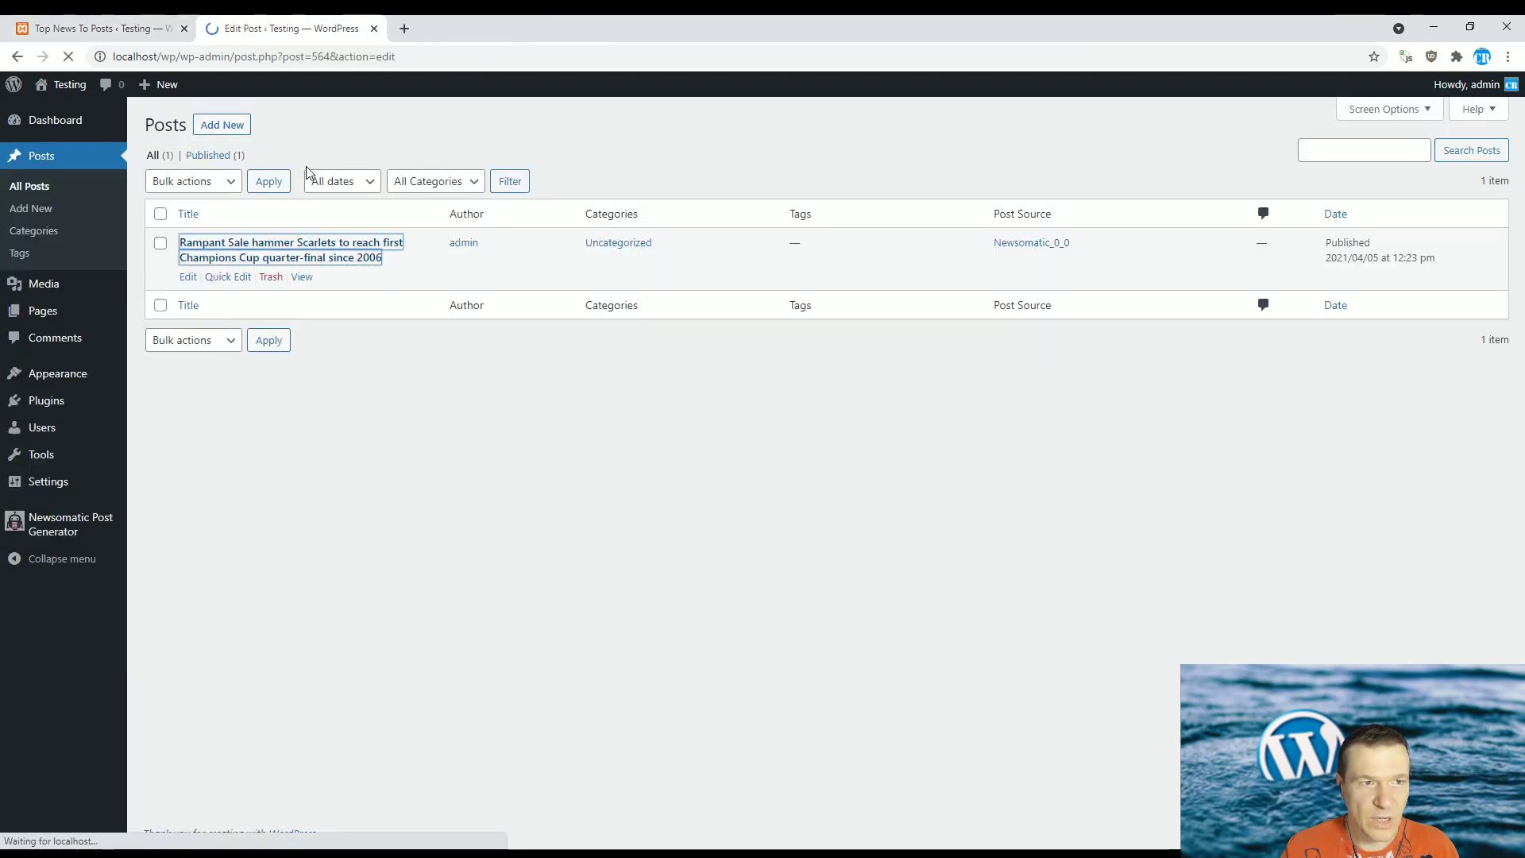
{"action": "scroll", "coordinate": [307, 166], "scroll_direction": "down", "scroll_amount": 3}
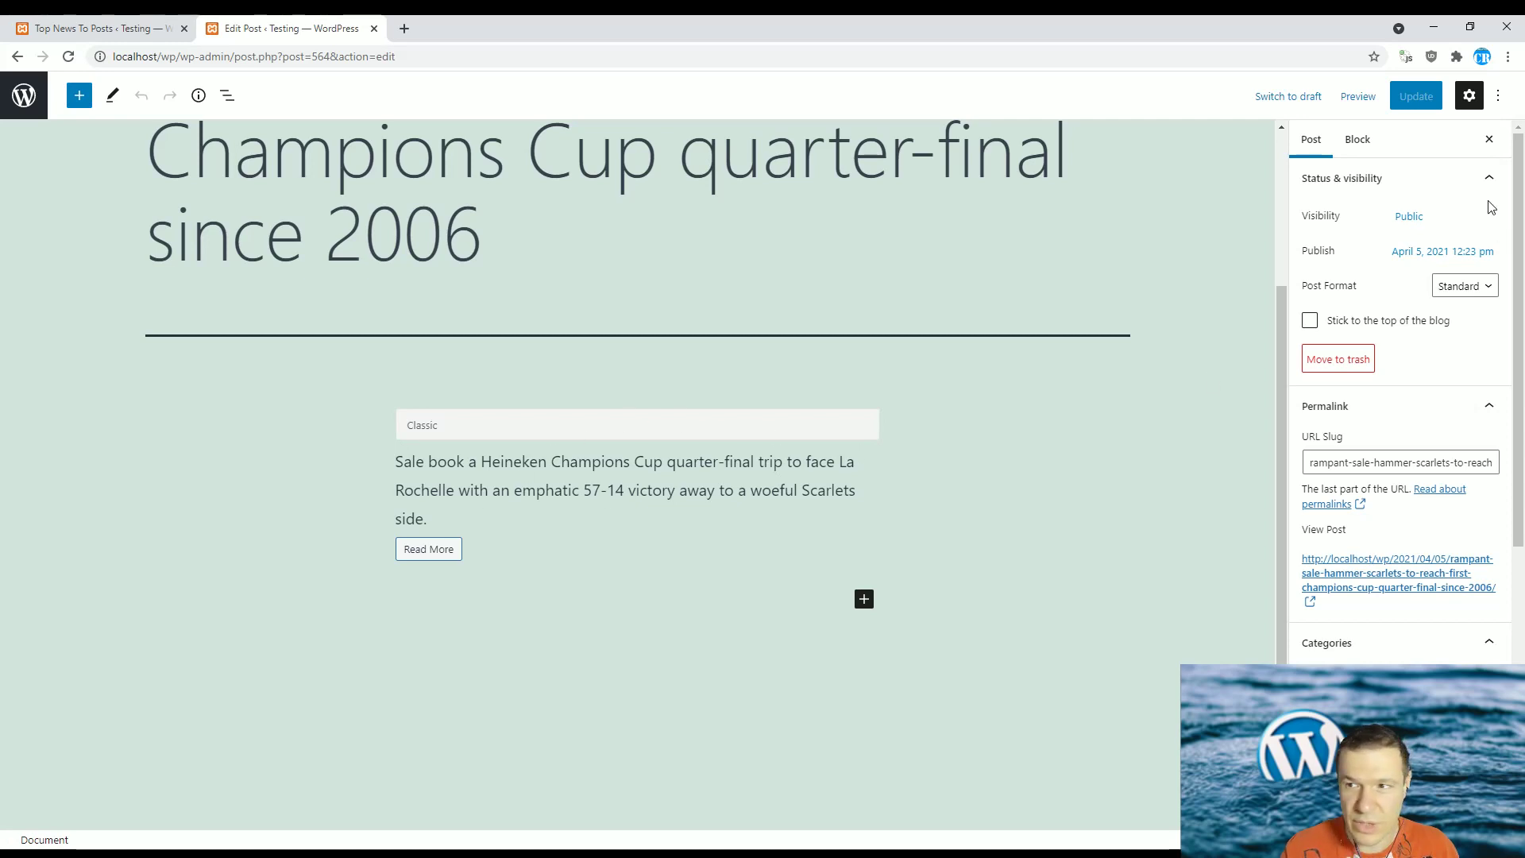
- Select the Classic block holding the post's content and examine its formatting and conversion options
{"action": "left_click", "coordinate": [1497, 95]}
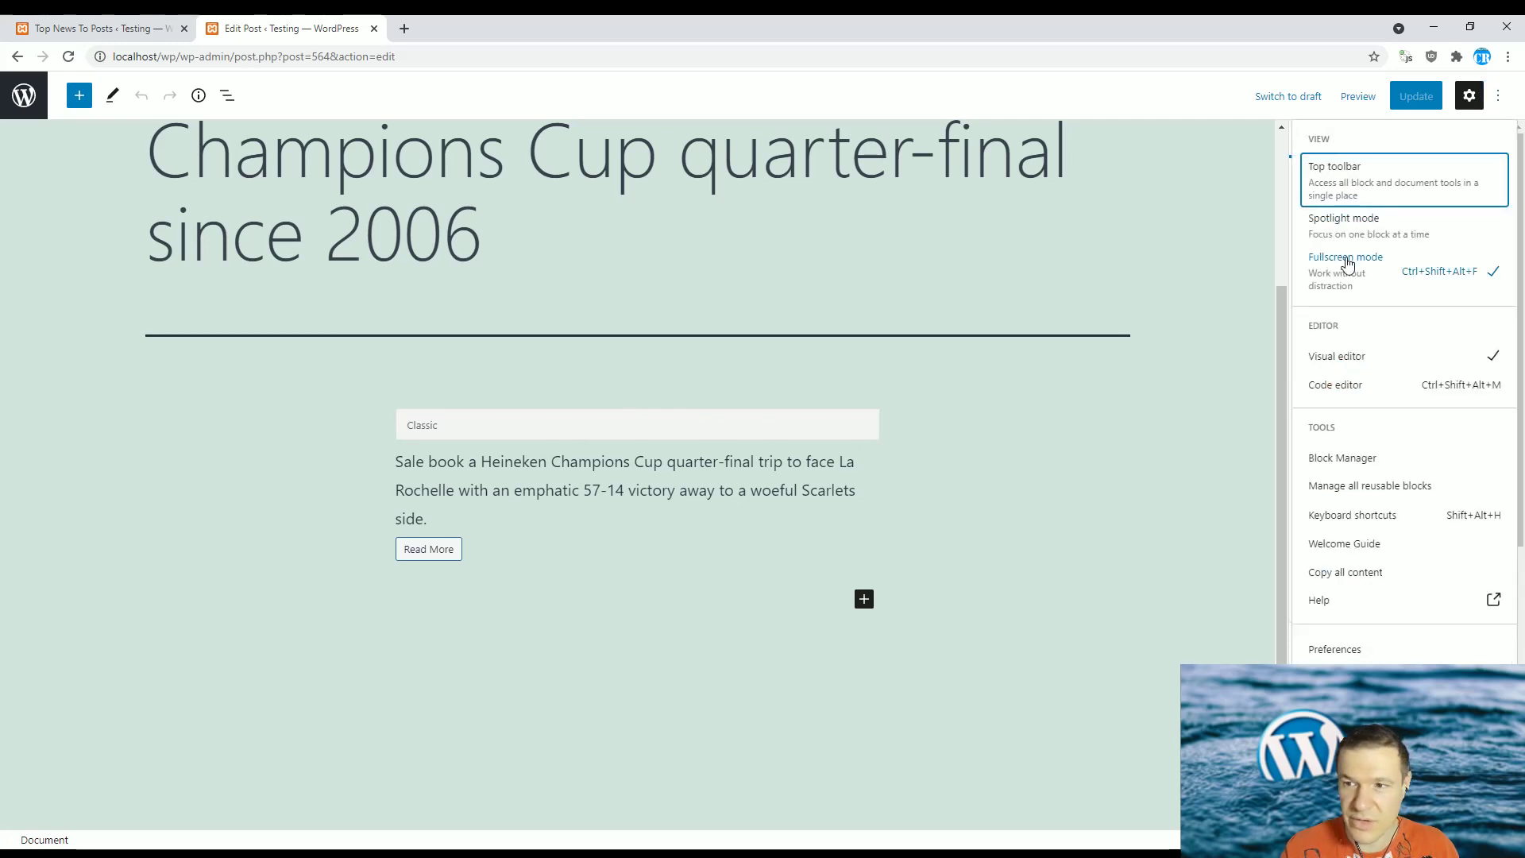
{"action": "left_click", "coordinate": [581, 434]}
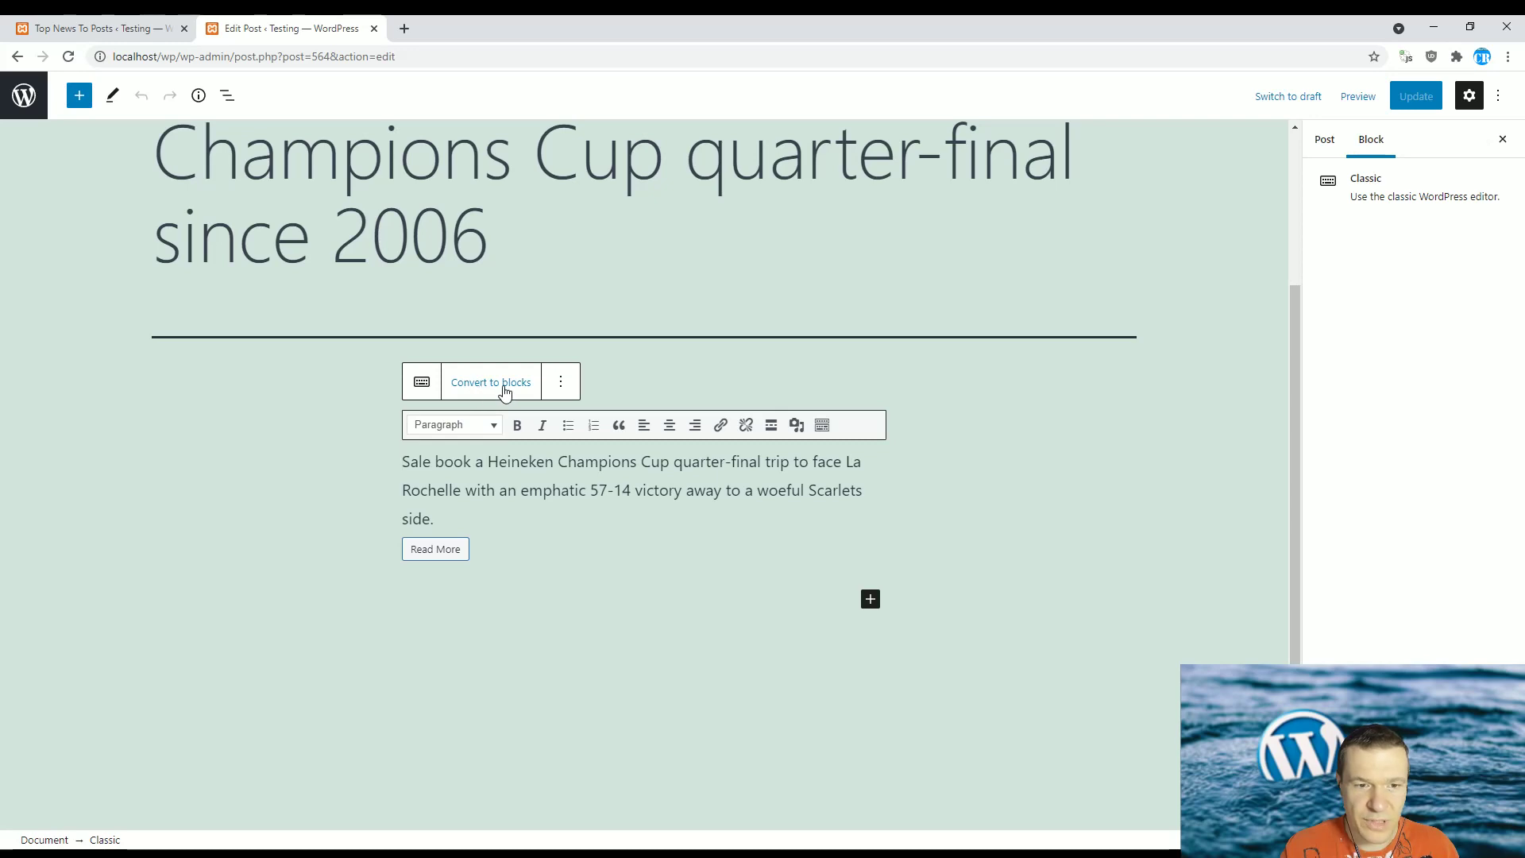
{"action": "left_click", "coordinate": [1024, 441]}
{"action": "left_click", "coordinate": [657, 468]}
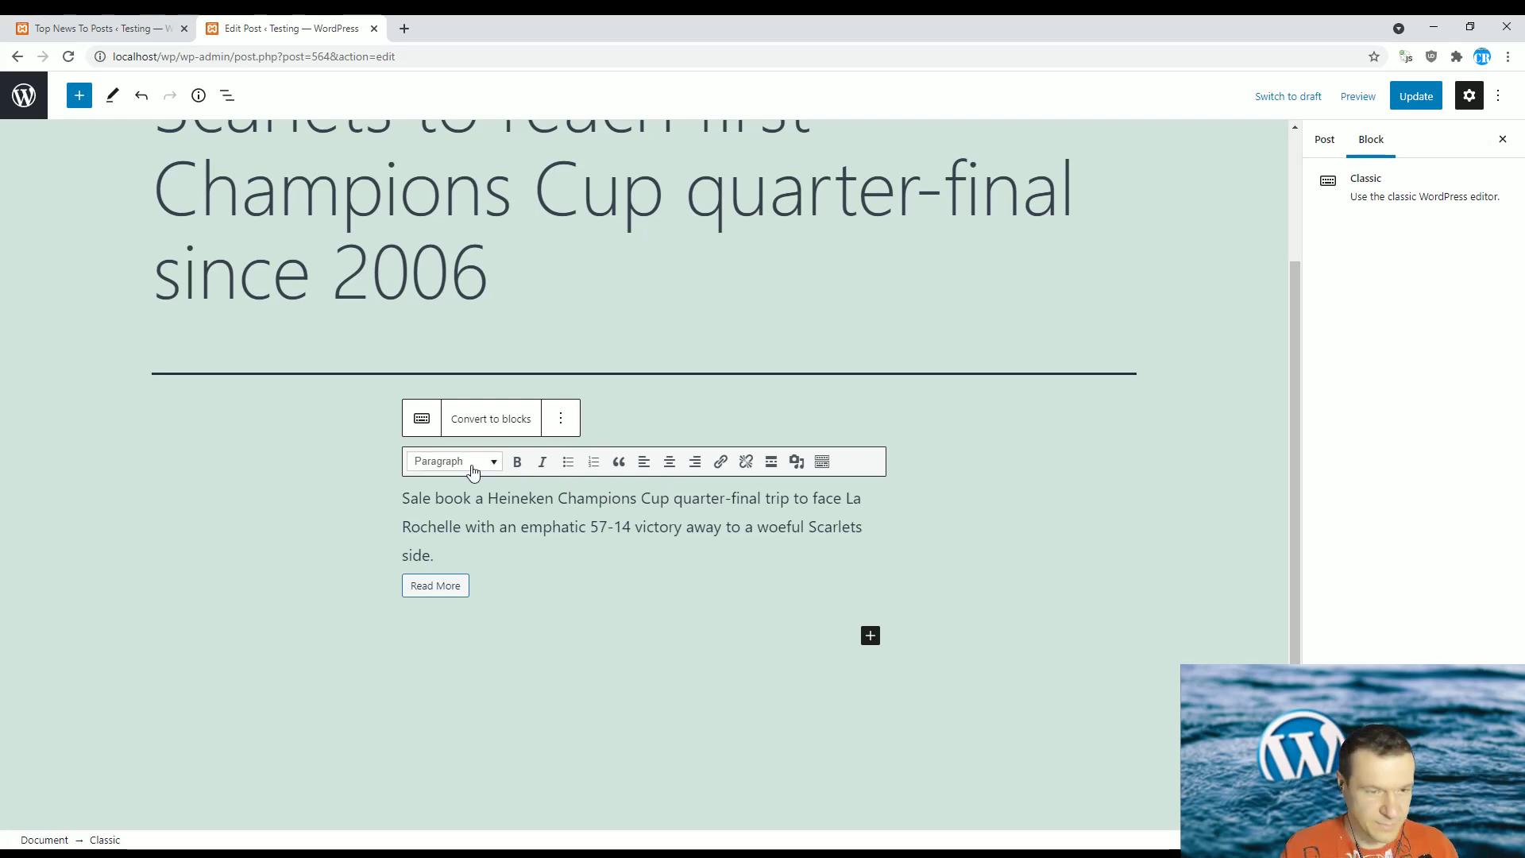
- View the post in the code editor and highlight the whole content markup, including the Read More link
{"action": "left_click", "coordinate": [1496, 96]}
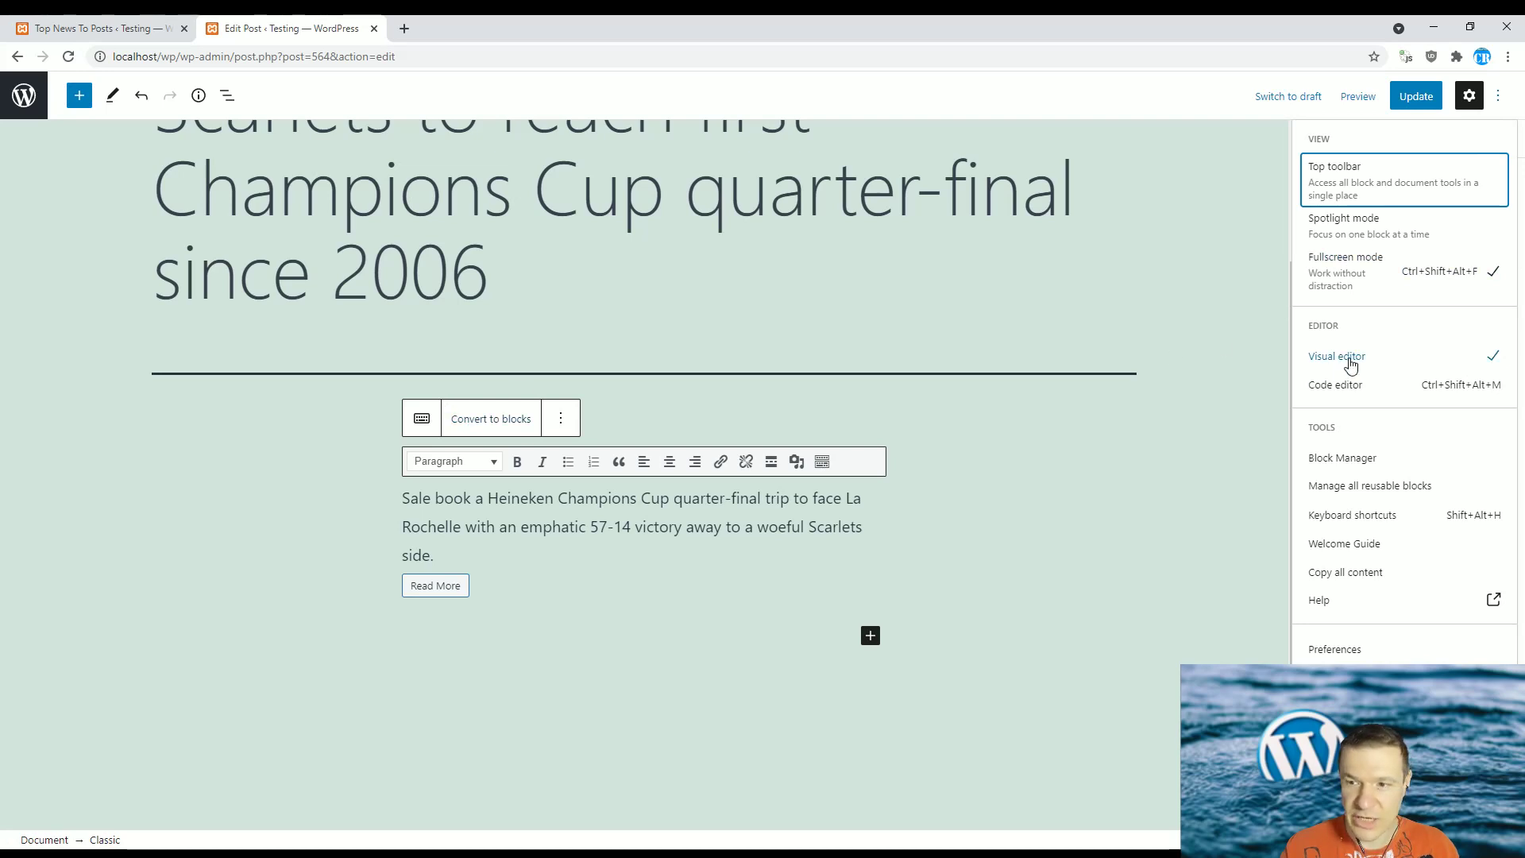
{"action": "left_click", "coordinate": [1338, 388]}
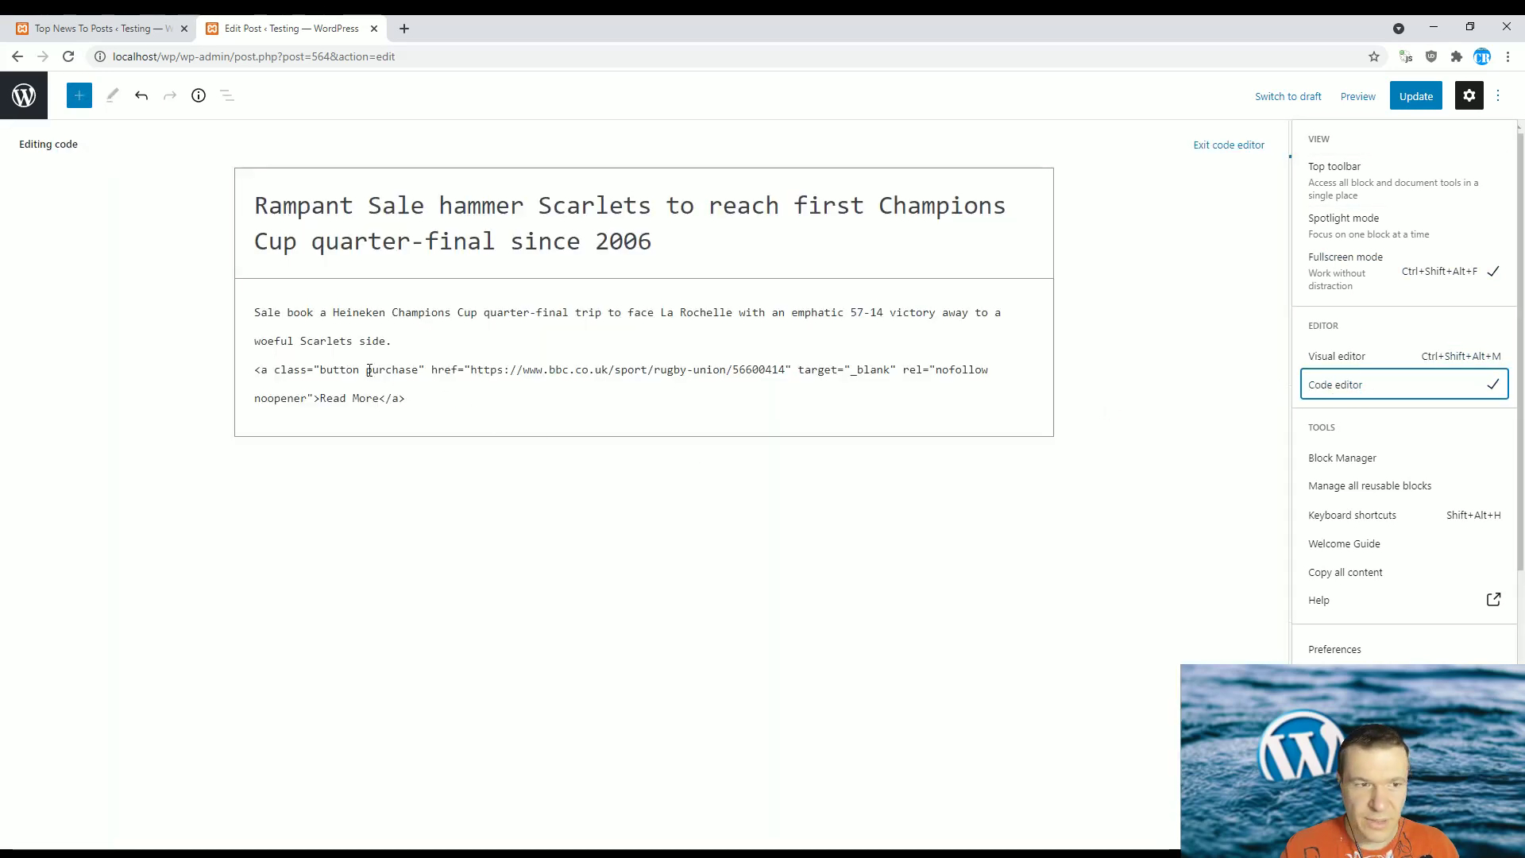
{"action": "left_click", "coordinate": [255, 312]}
{"action": "left_click_drag", "start_coordinate": [256, 312], "coordinate": [400, 397]}
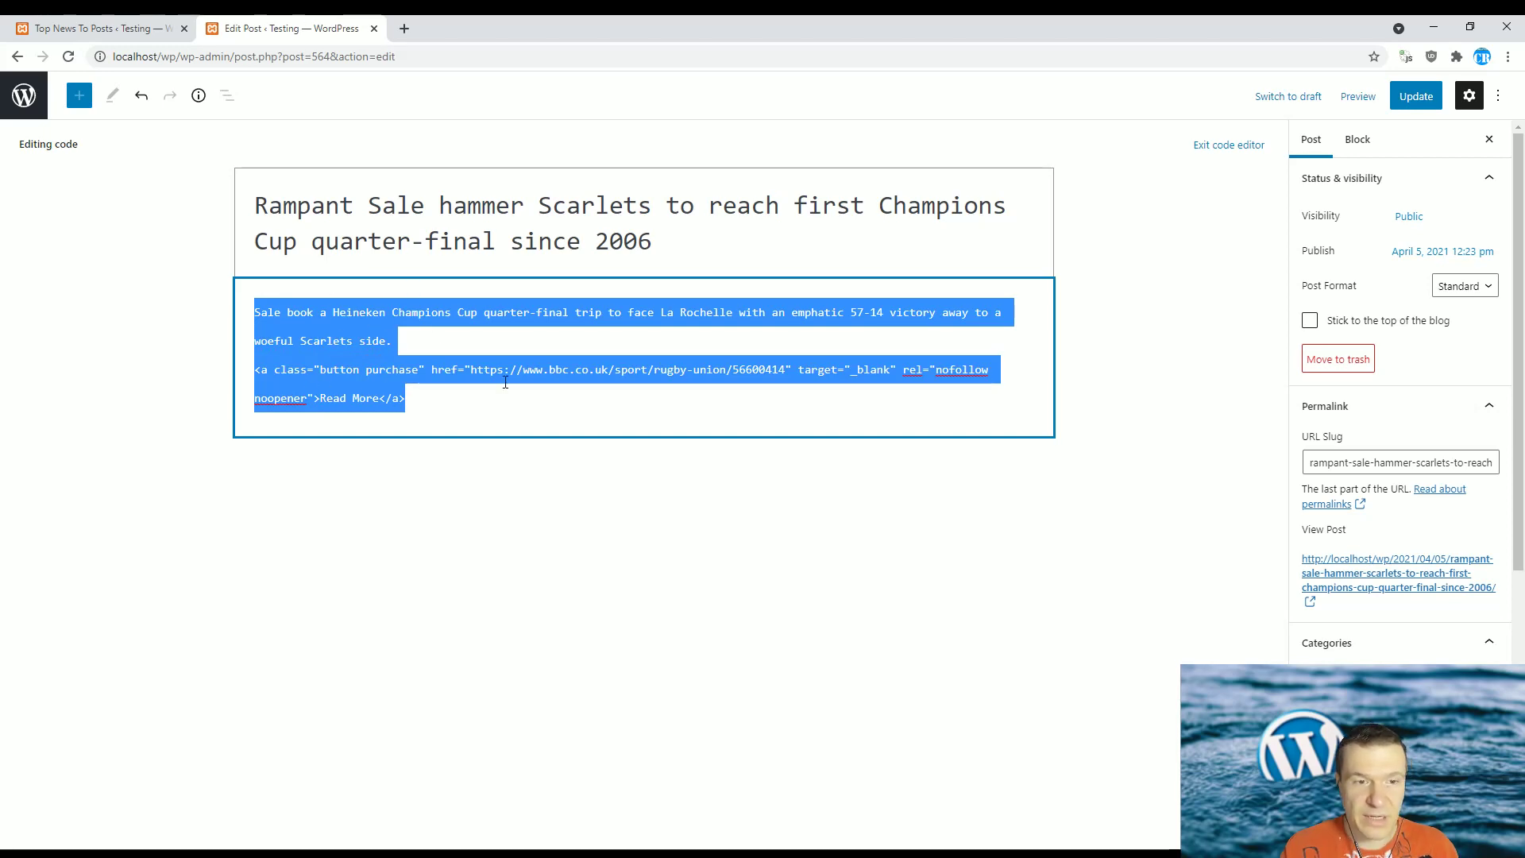
{"action": "left_click", "coordinate": [424, 402]}
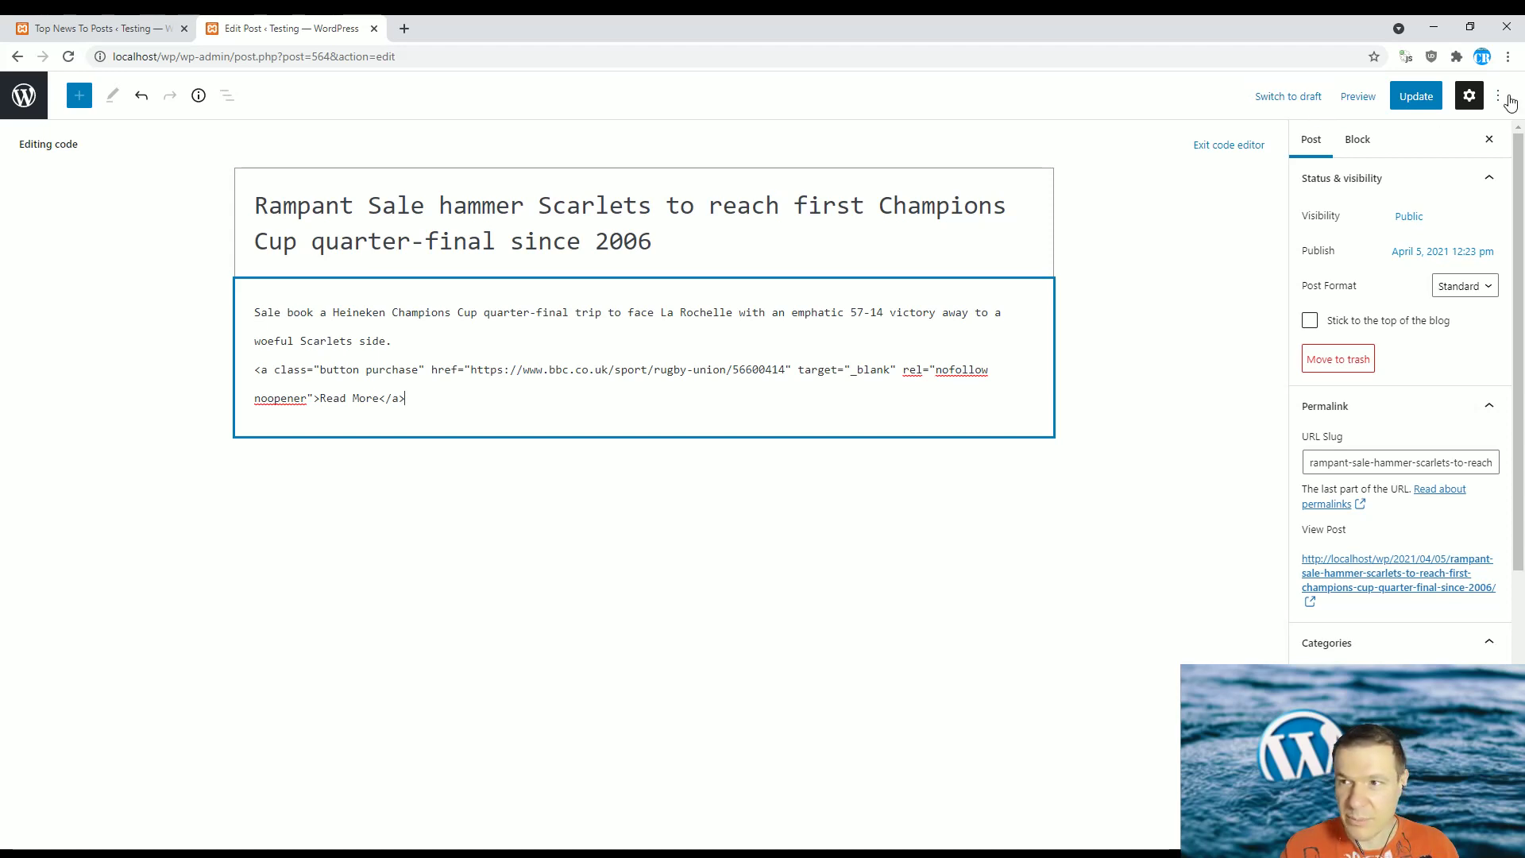
- Return to the visual editor and convert the Classic block to blocks
{"action": "left_click", "coordinate": [1501, 98]}
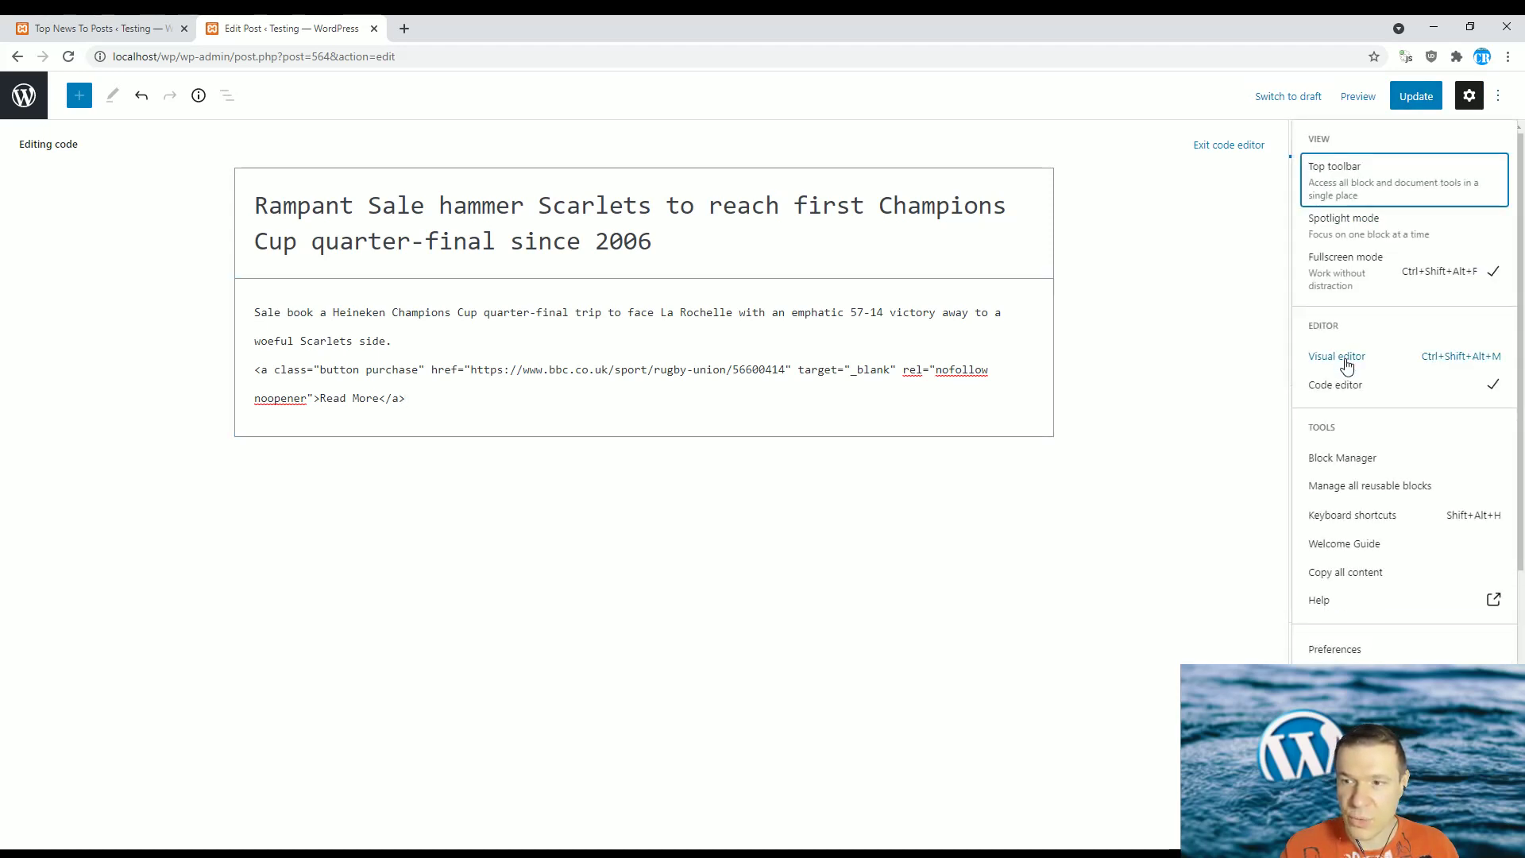
{"action": "left_click", "coordinate": [1346, 355]}
{"action": "left_click", "coordinate": [480, 401]}
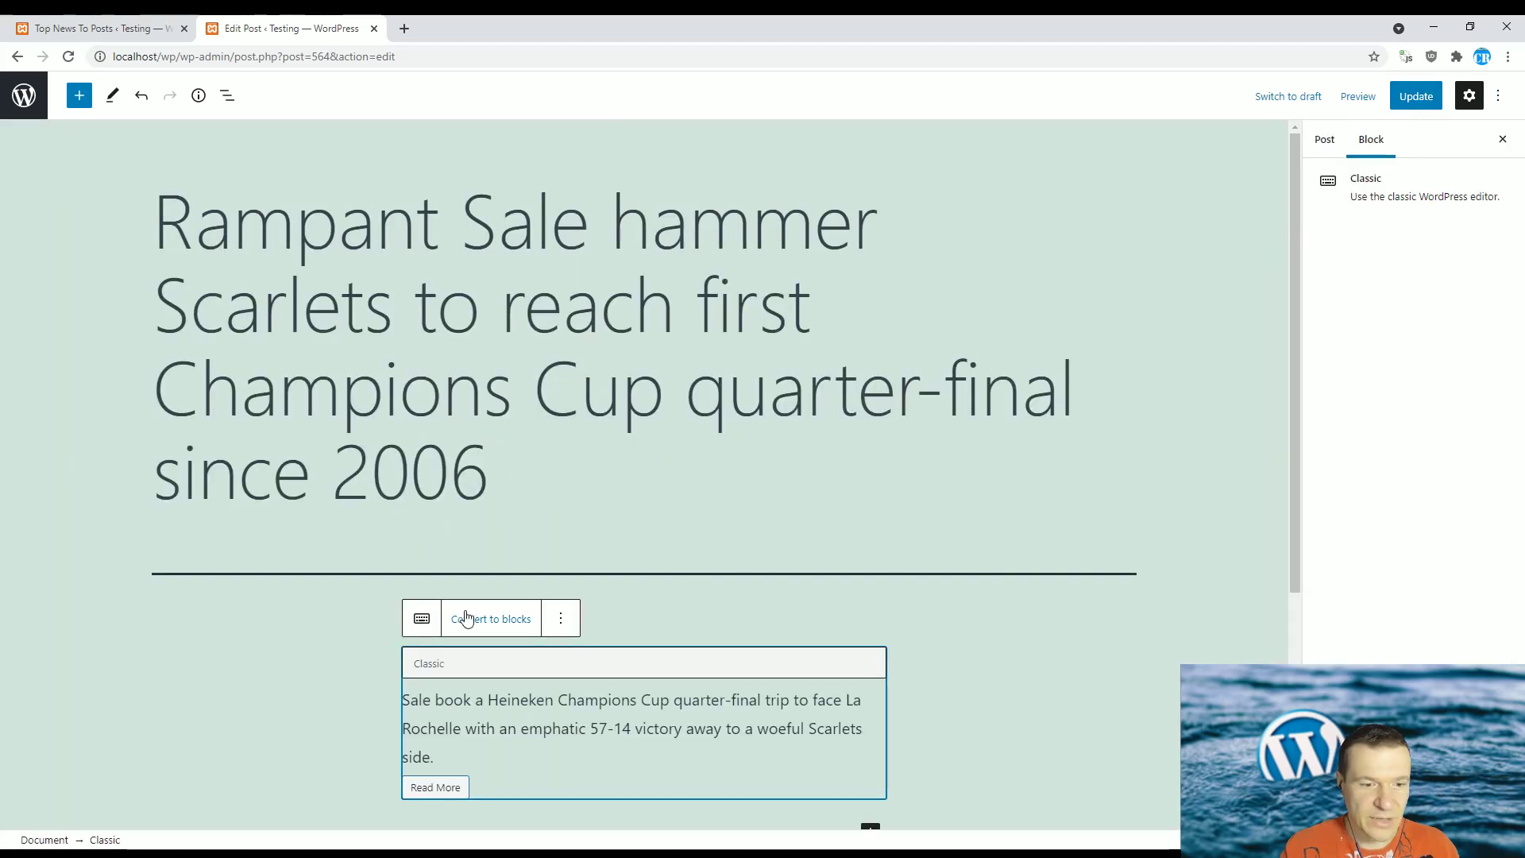
{"action": "left_click", "coordinate": [467, 618]}
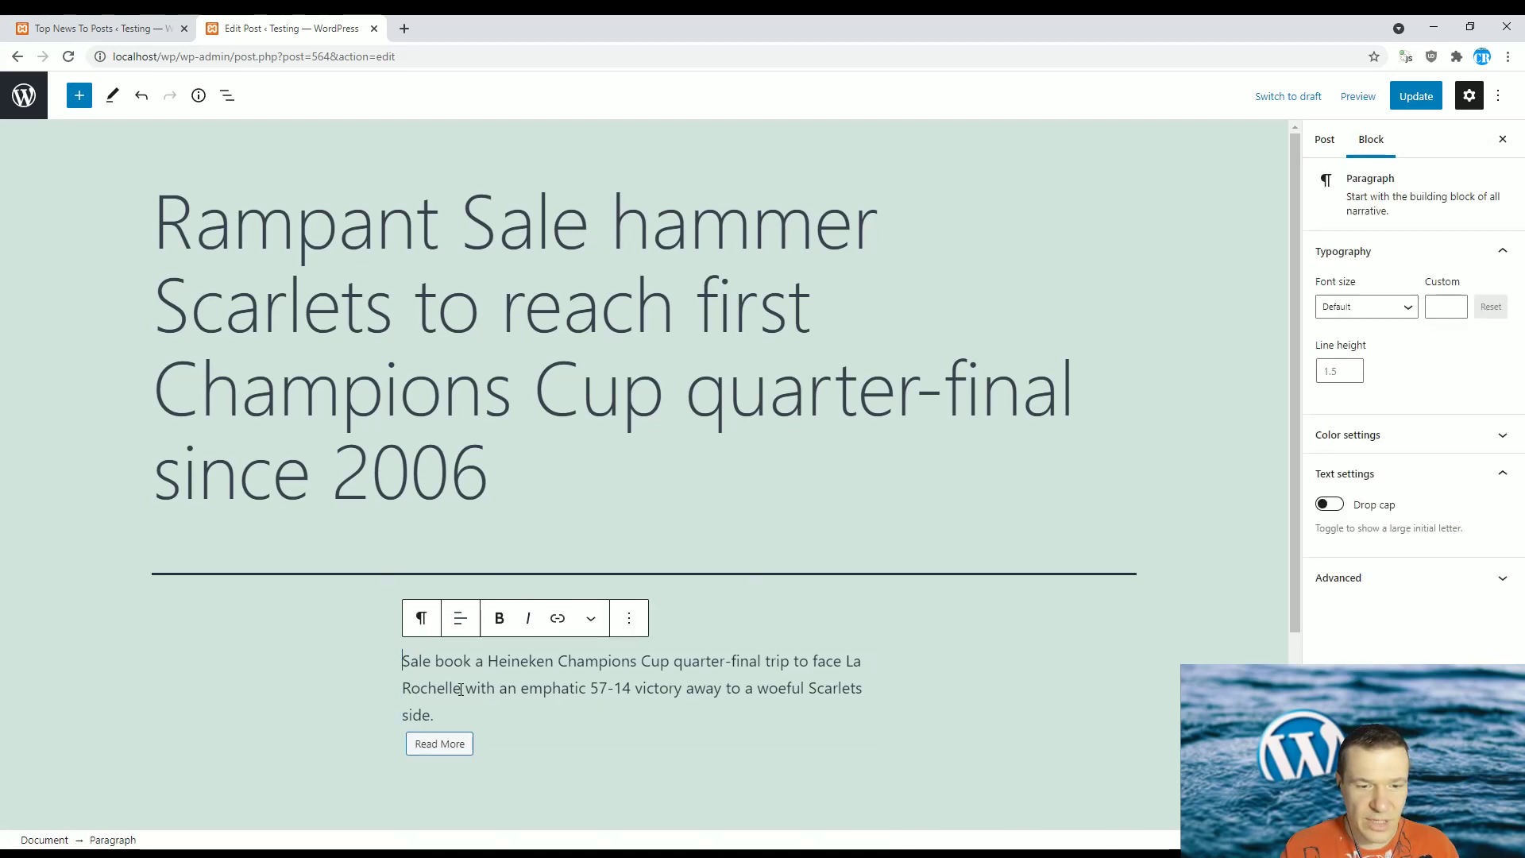
- Switch the converted post to the code editor to show its block markup
{"action": "scroll", "coordinate": [465, 683], "scroll_direction": "down", "scroll_amount": 2}
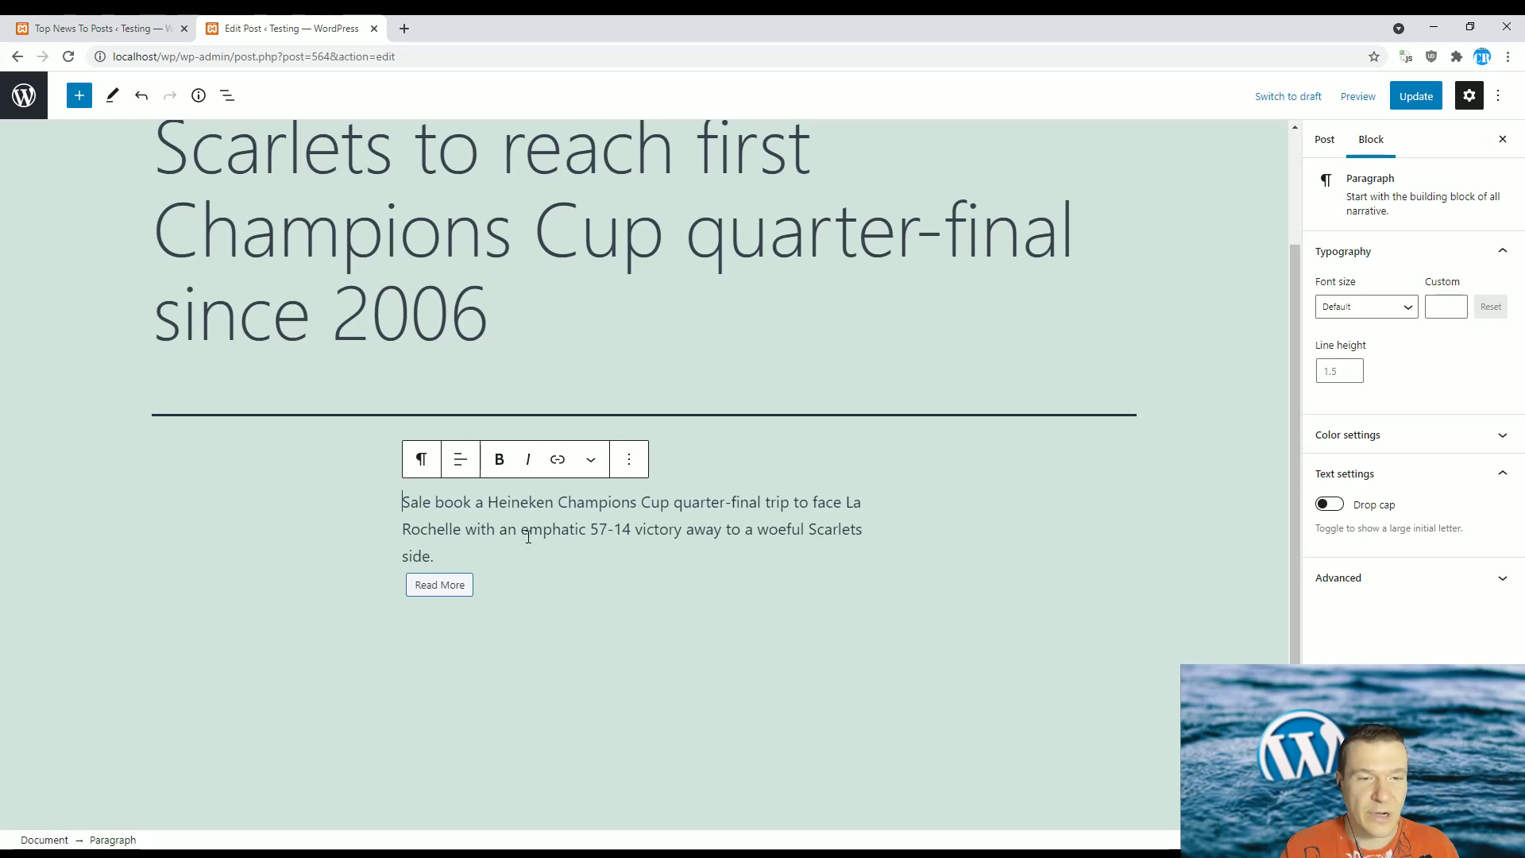
{"action": "left_click", "coordinate": [1498, 95]}
{"action": "left_click", "coordinate": [1350, 386]}
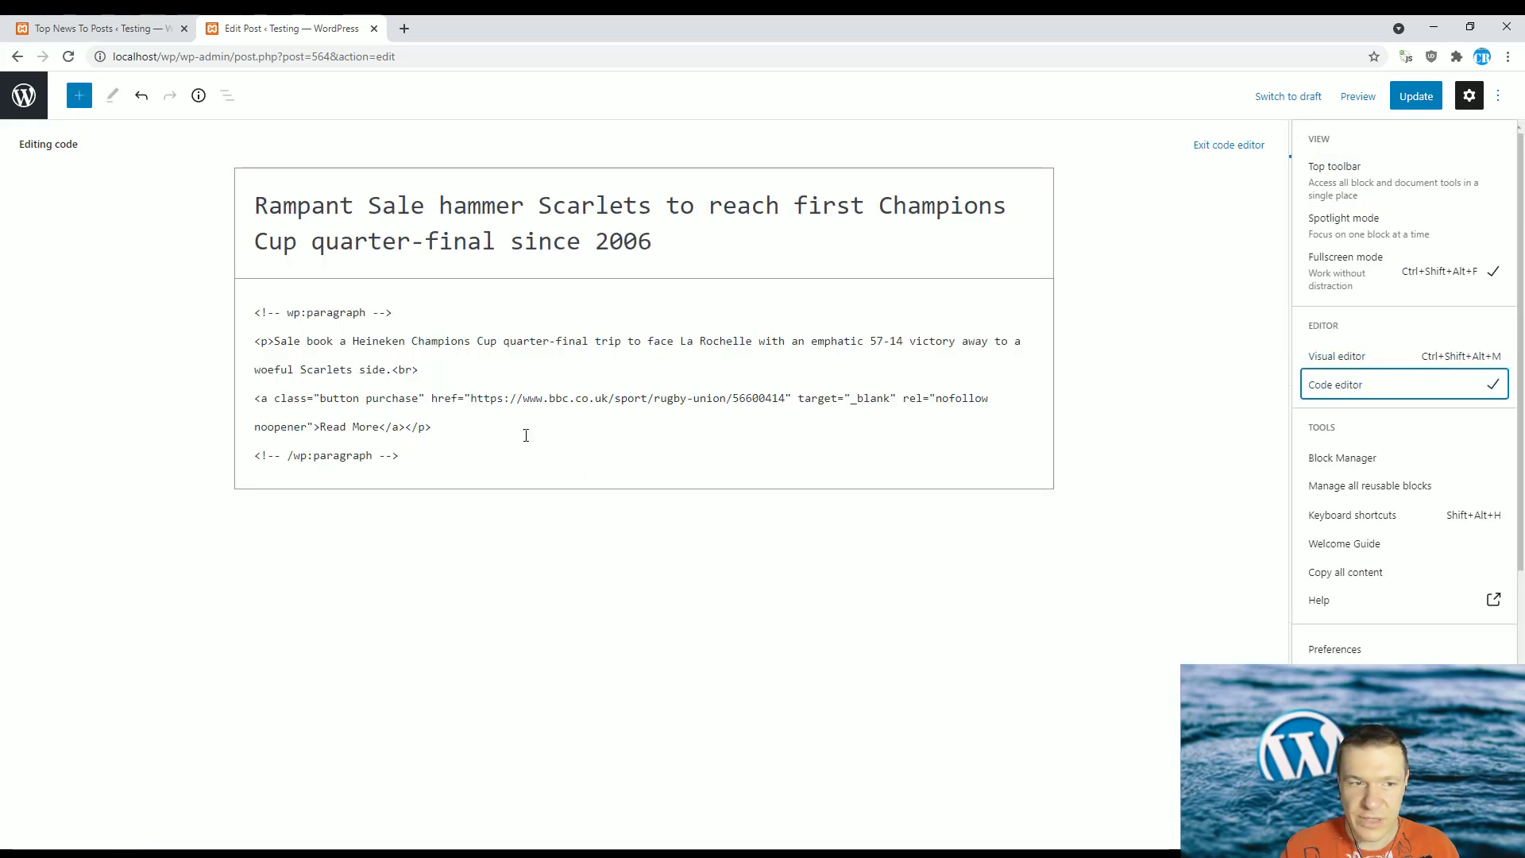
- Highlight the opening and closing wp:paragraph comments around the post content
{"action": "left_click_drag", "start_coordinate": [256, 313], "coordinate": [396, 312]}
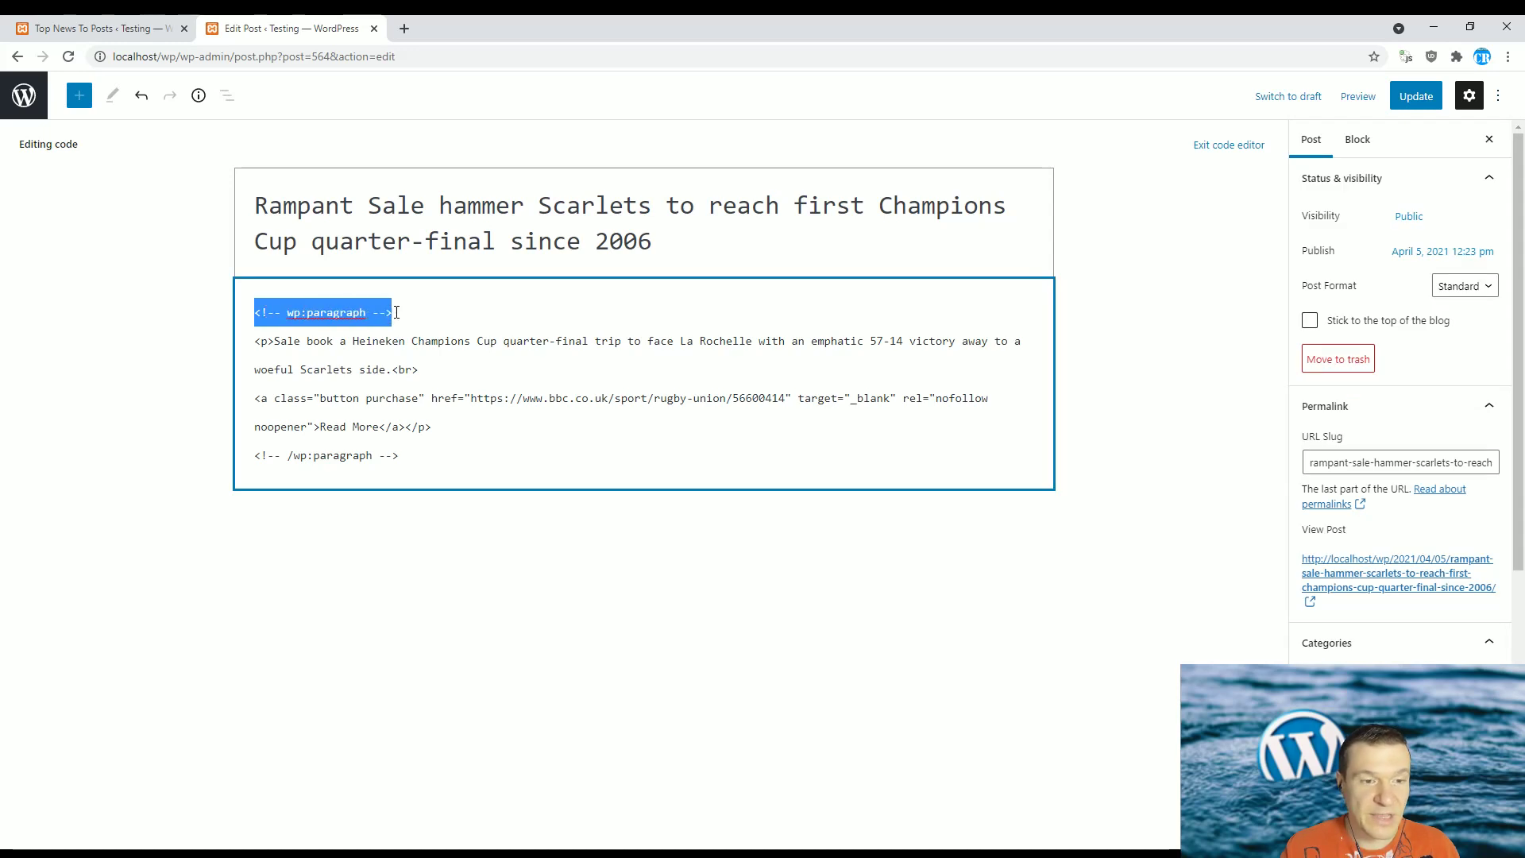
{"action": "left_click_drag", "start_coordinate": [409, 461], "coordinate": [256, 459]}
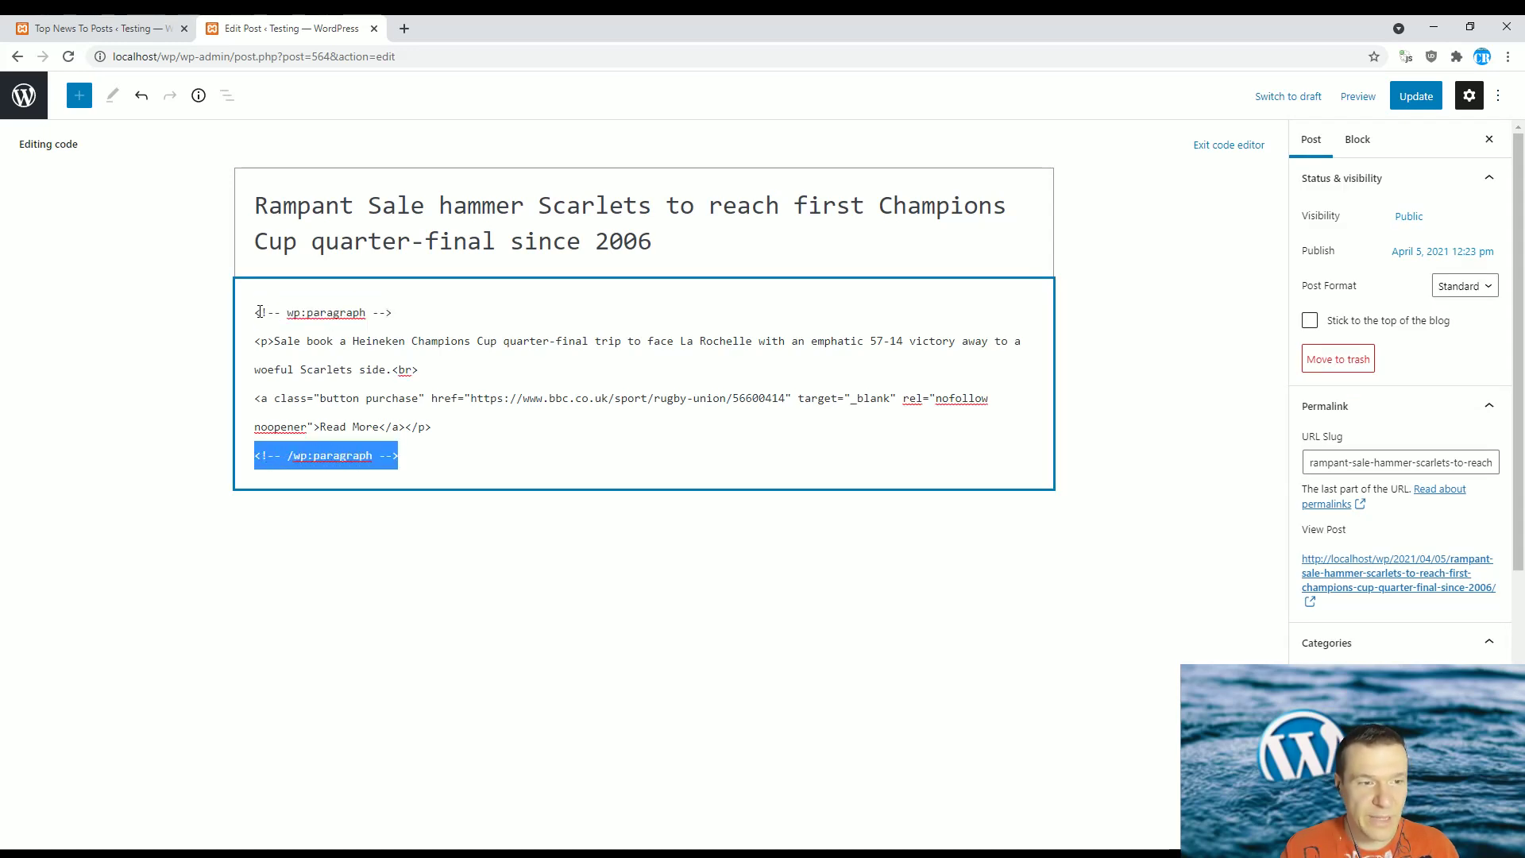
{"action": "left_click_drag", "start_coordinate": [259, 312], "coordinate": [393, 312]}
{"action": "left_click", "coordinate": [393, 312]}
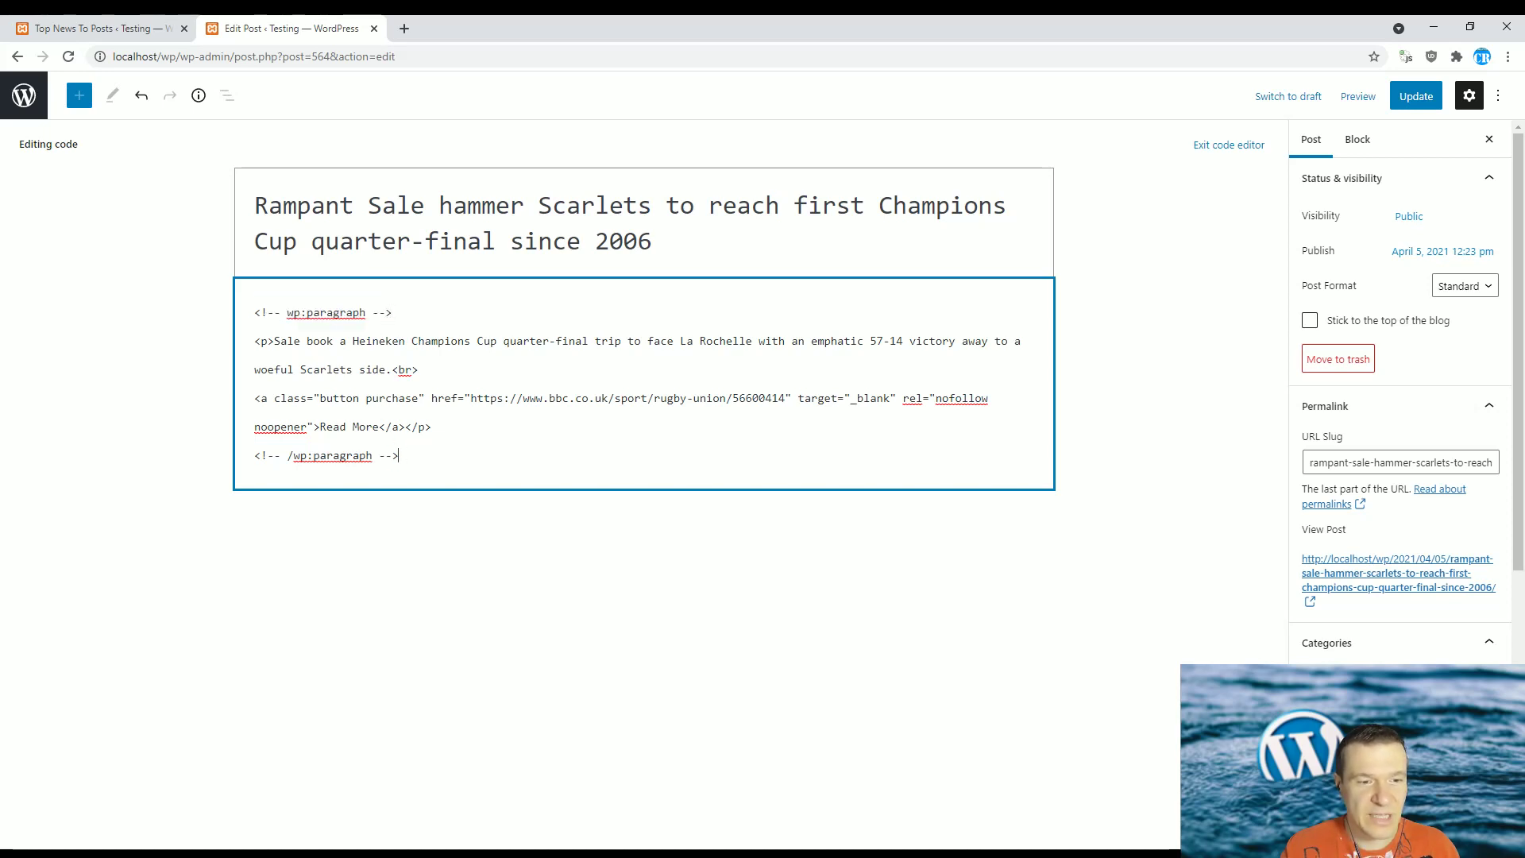
{"action": "left_click_drag", "start_coordinate": [399, 456], "coordinate": [256, 459]}
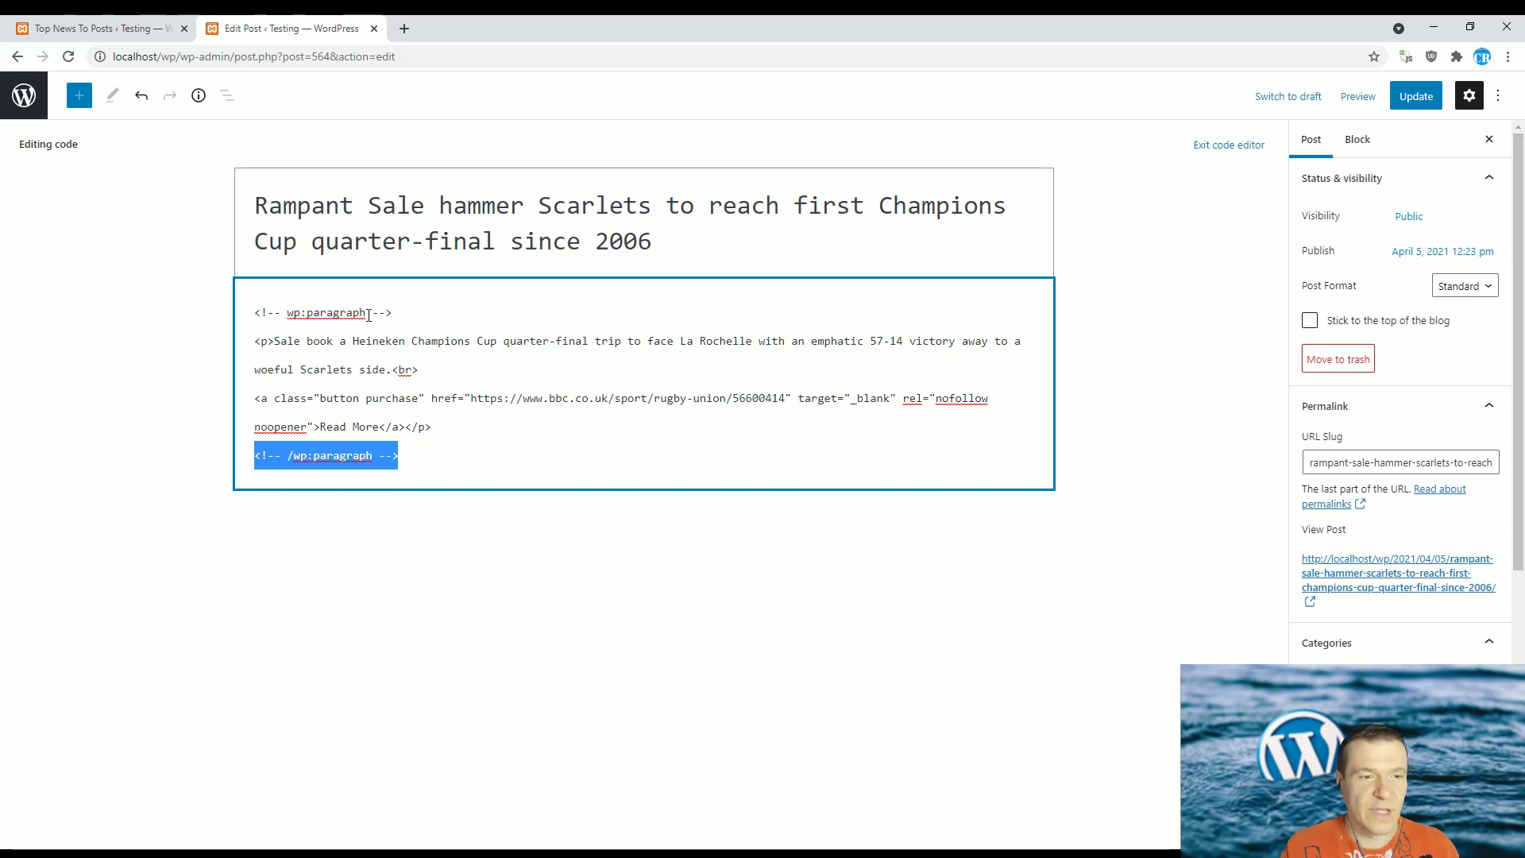
{"action": "left_click_drag", "start_coordinate": [393, 315], "coordinate": [255, 316]}
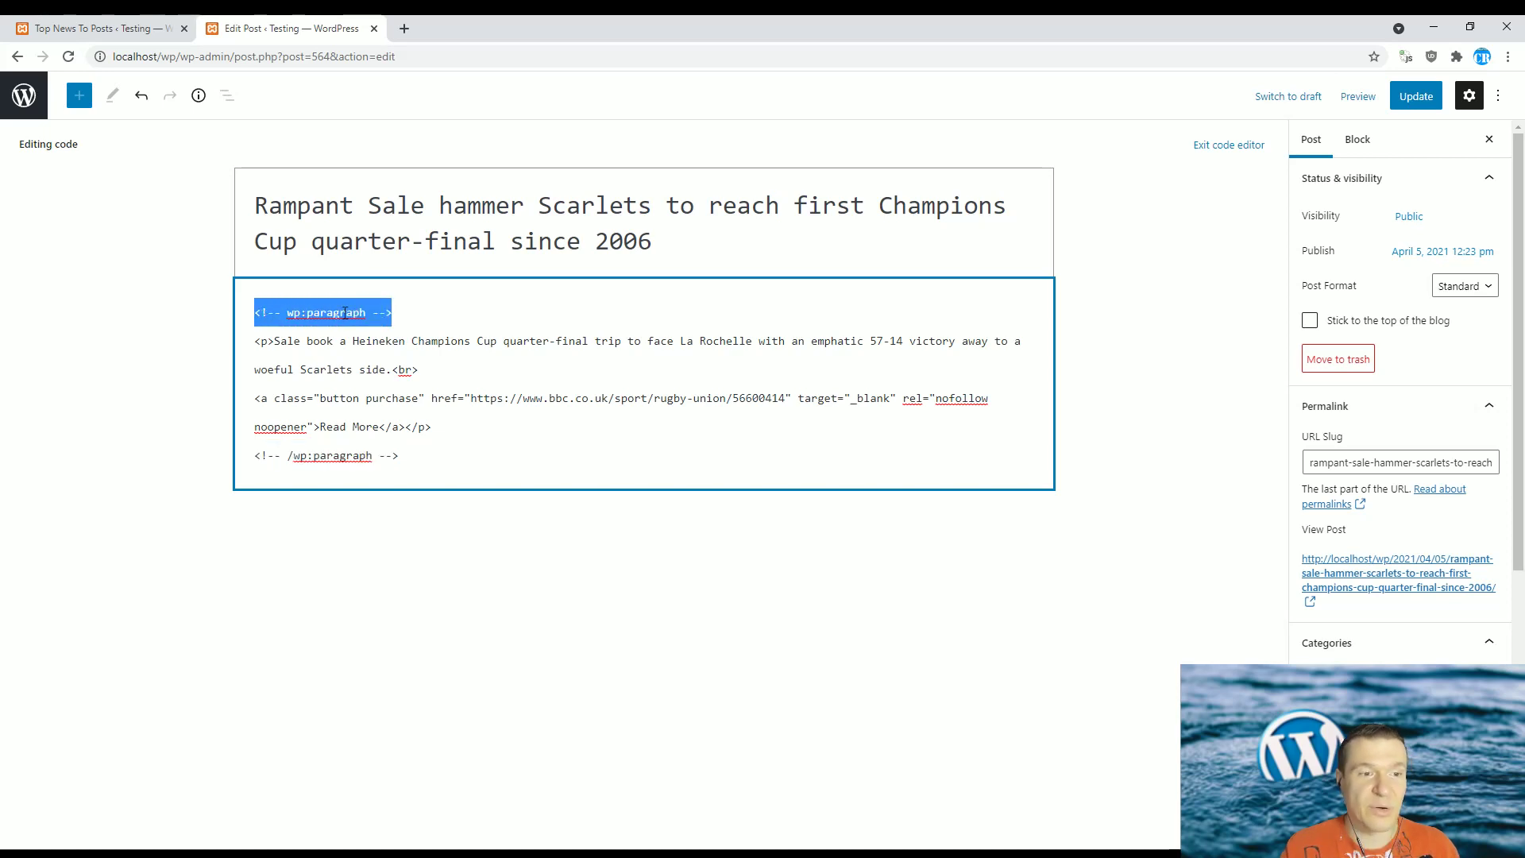
- Change the block type from paragraph to html in both the opening and closing wp: comments
{"action": "left_click", "coordinate": [308, 312]}
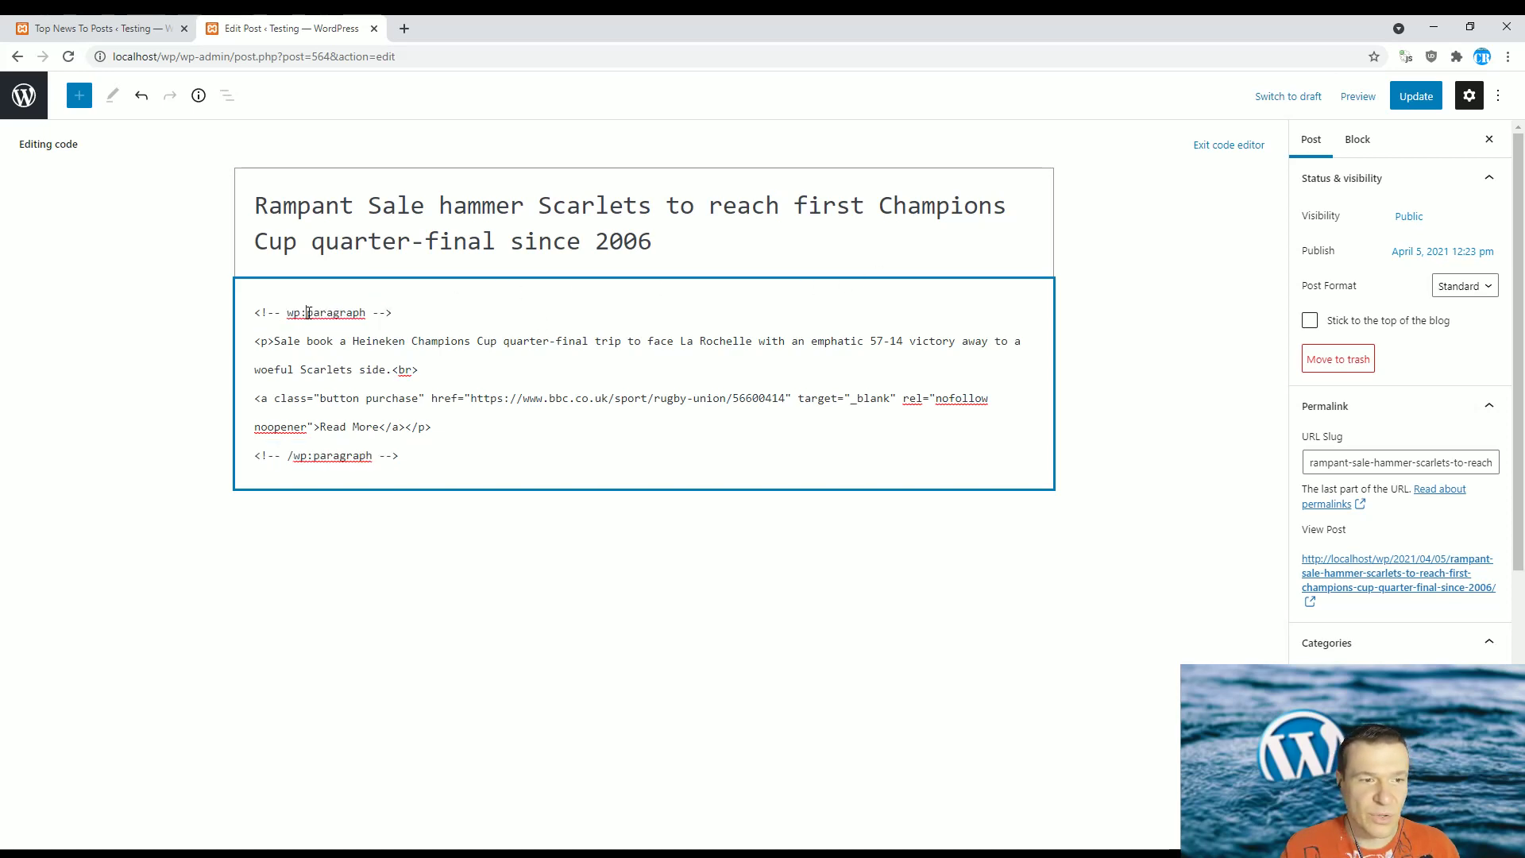
{"action": "left_click_drag", "start_coordinate": [307, 313], "coordinate": [365, 312]}
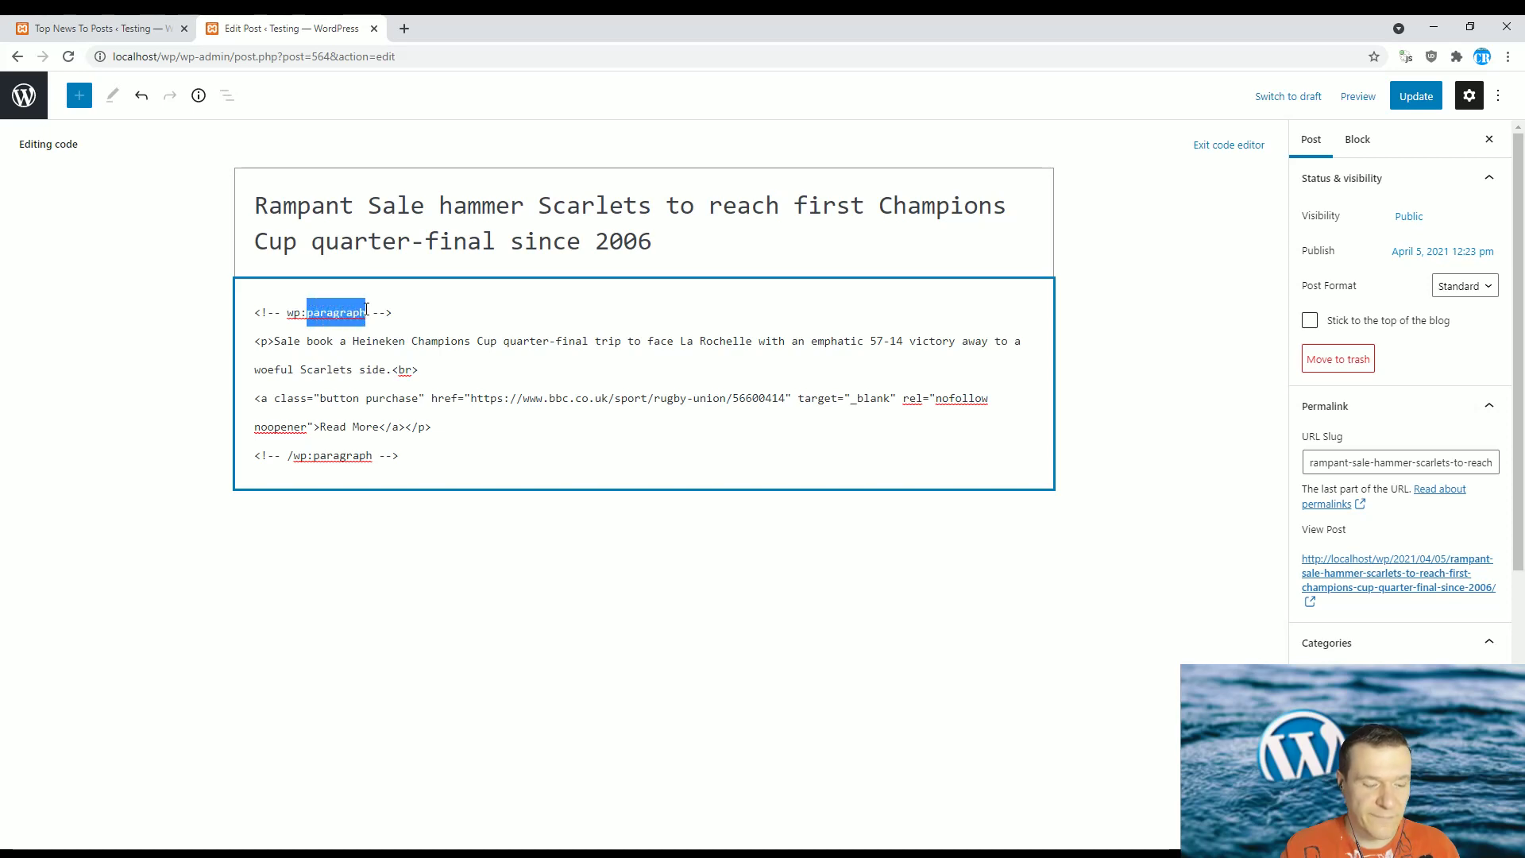
{"action": "type", "text": "html"}
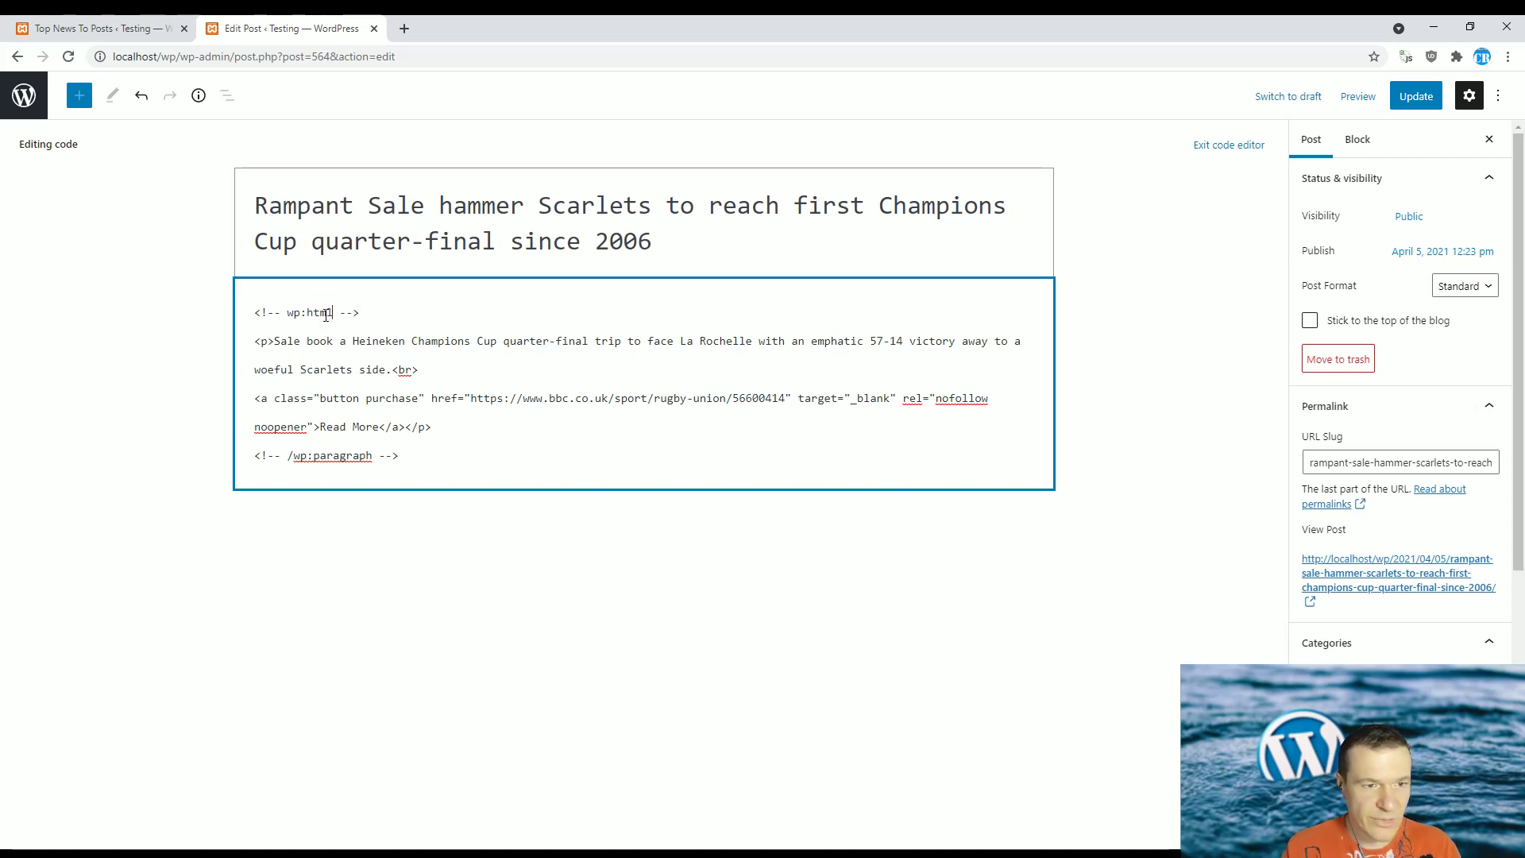
{"action": "double_click", "coordinate": [309, 312]}
{"action": "key", "text": "ctrl+c"}
{"action": "left_click_drag", "start_coordinate": [314, 452], "coordinate": [372, 455]}
{"action": "key", "text": "ctrl+v"}
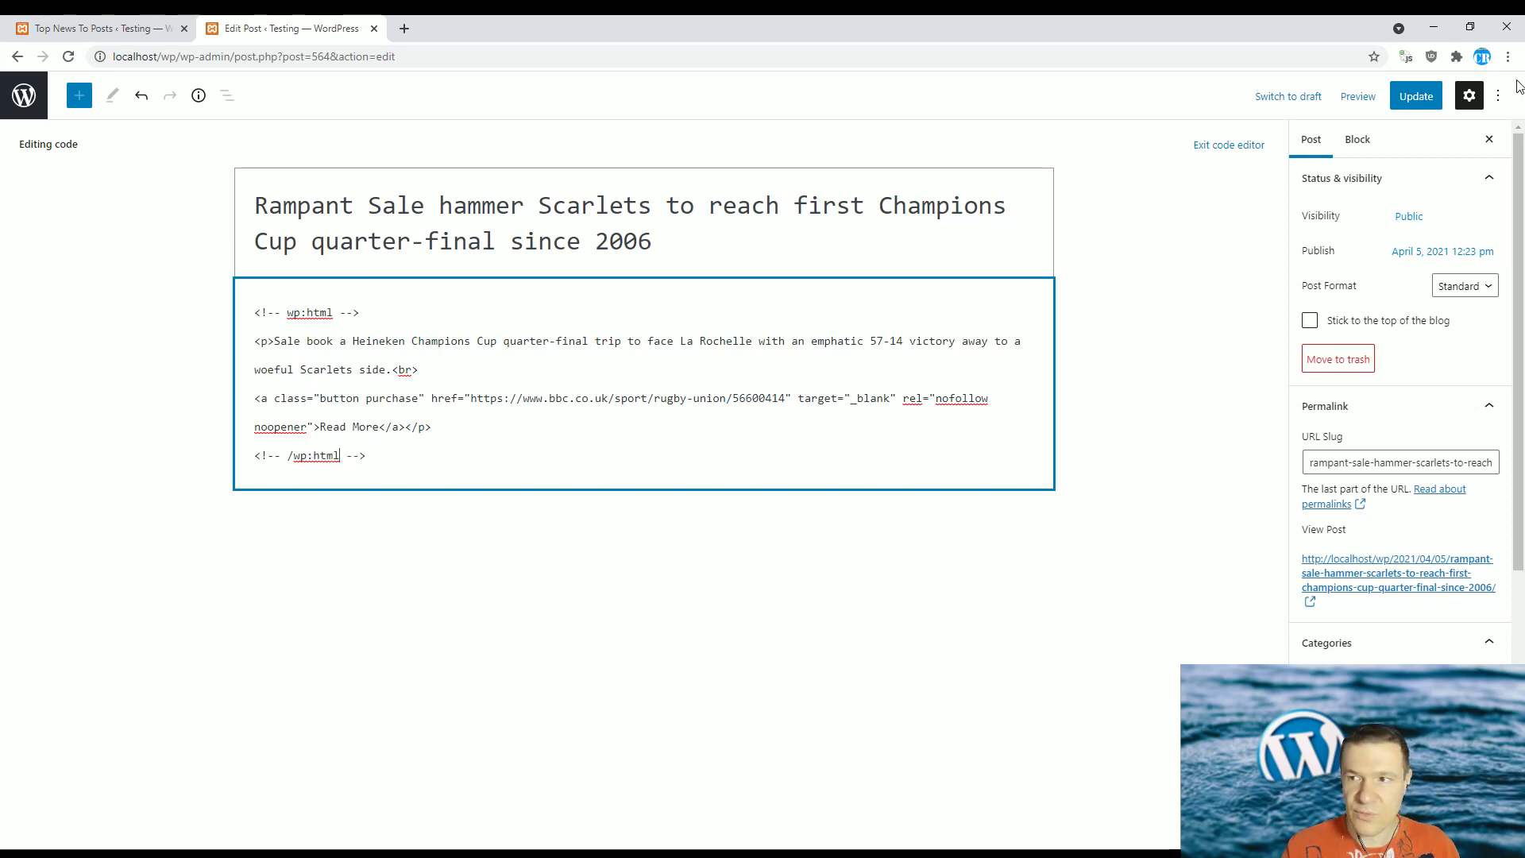
- Return to the visual editor and select the Custom HTML block below the title
{"action": "left_click", "coordinate": [1498, 95]}
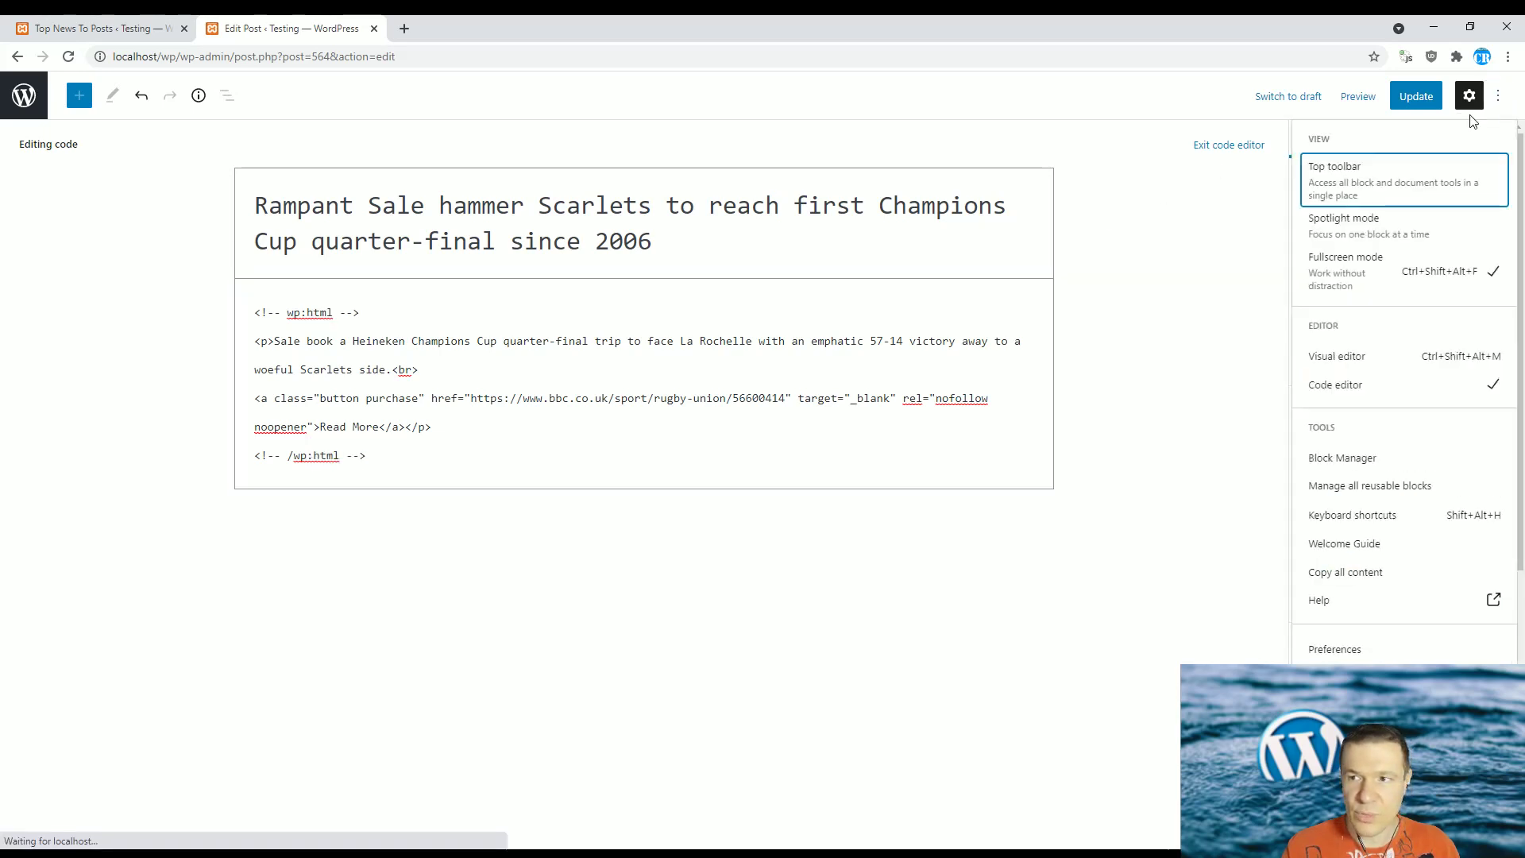
{"action": "left_click", "coordinate": [1321, 364]}
{"action": "left_click", "coordinate": [442, 395]}
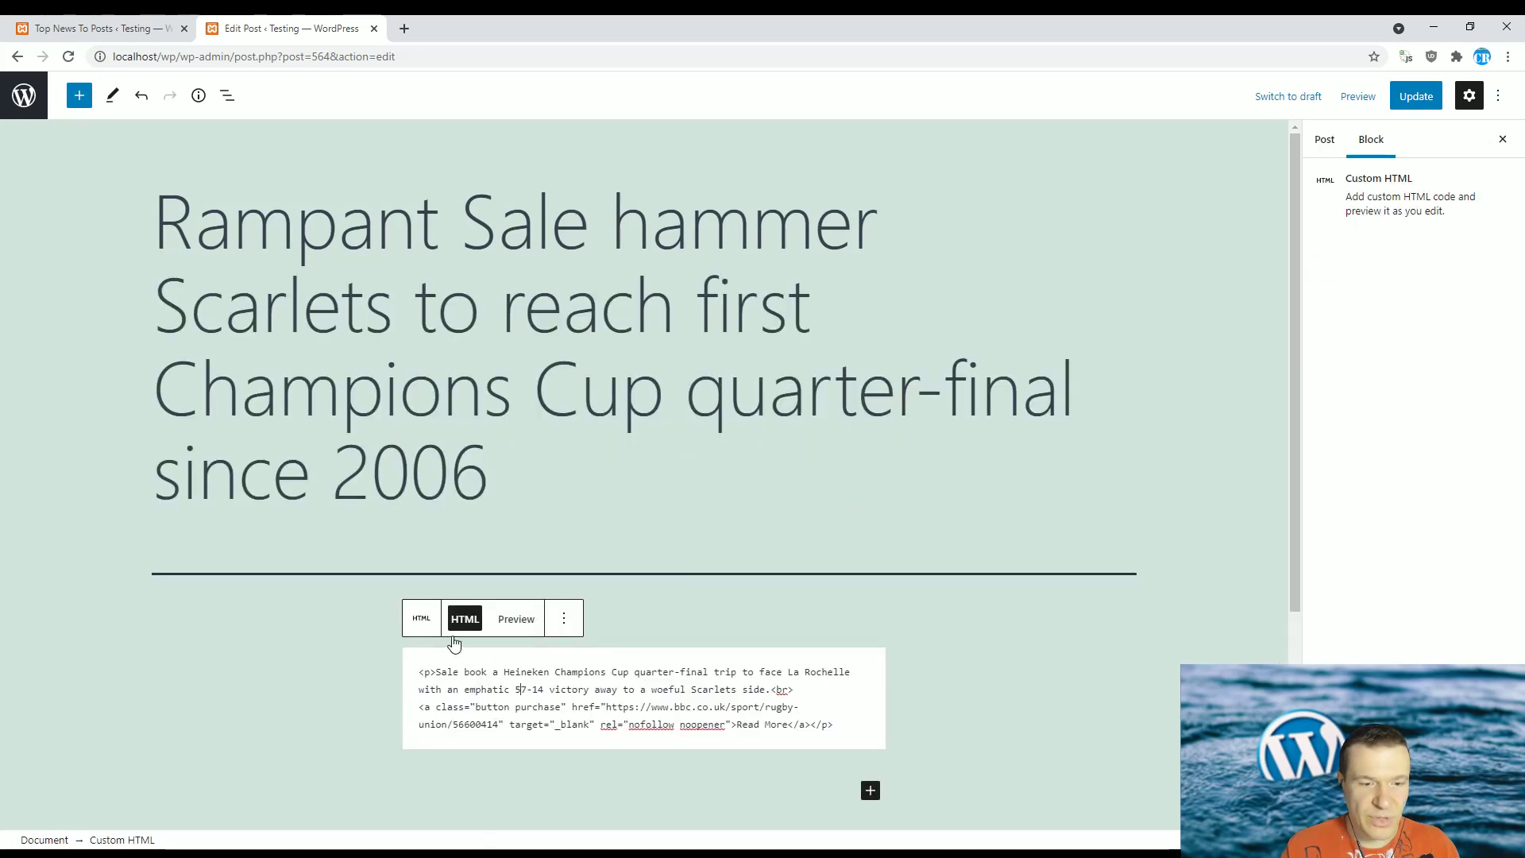
- Preview the Custom HTML block, and copy the opening wp:html comment from the post's code editor
{"action": "left_click", "coordinate": [516, 620]}
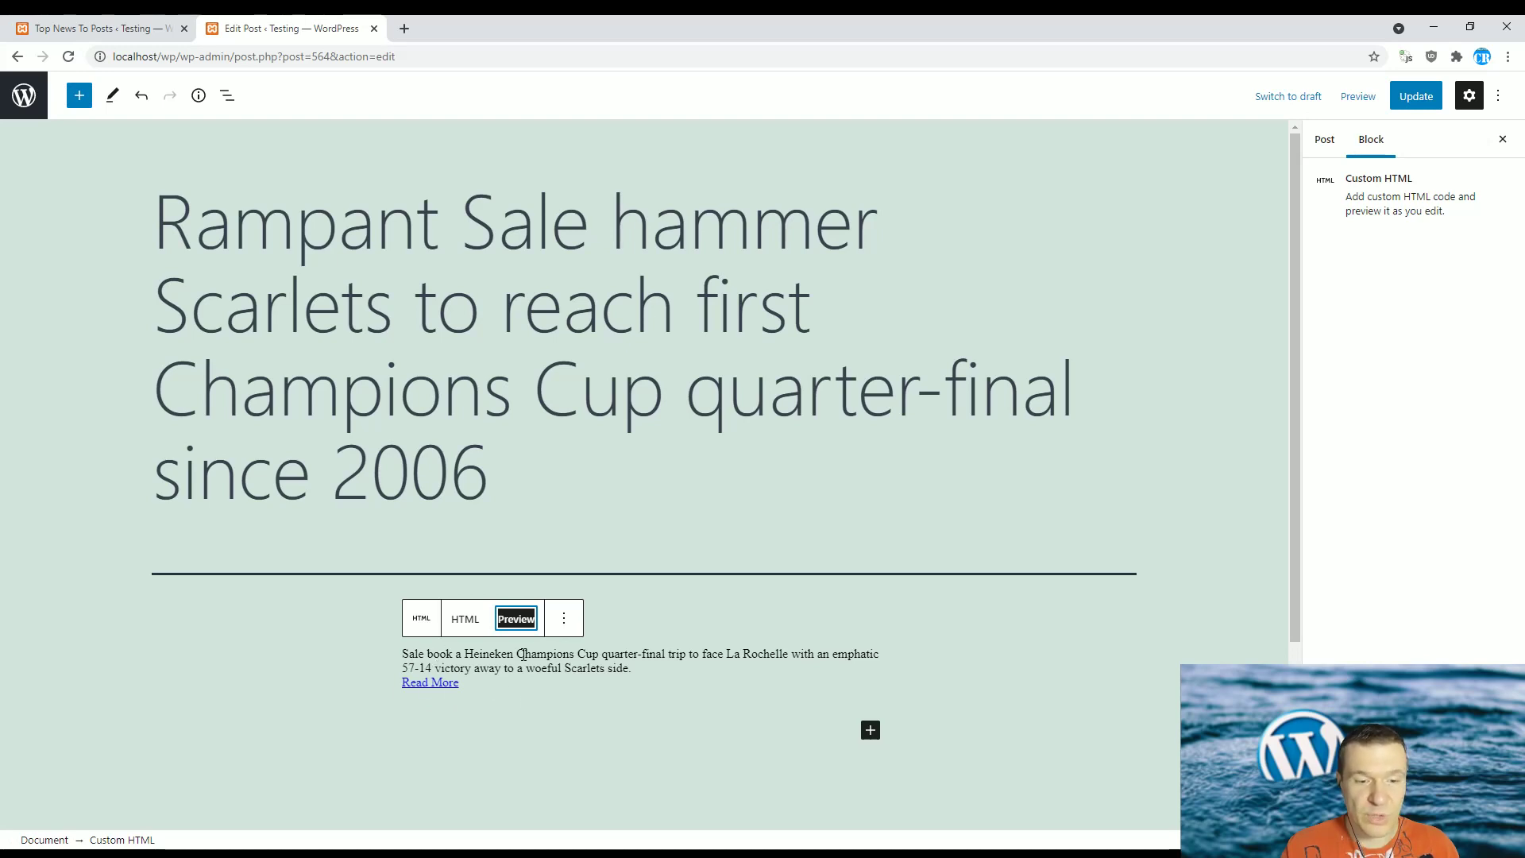
{"action": "left_click", "coordinate": [1498, 96]}
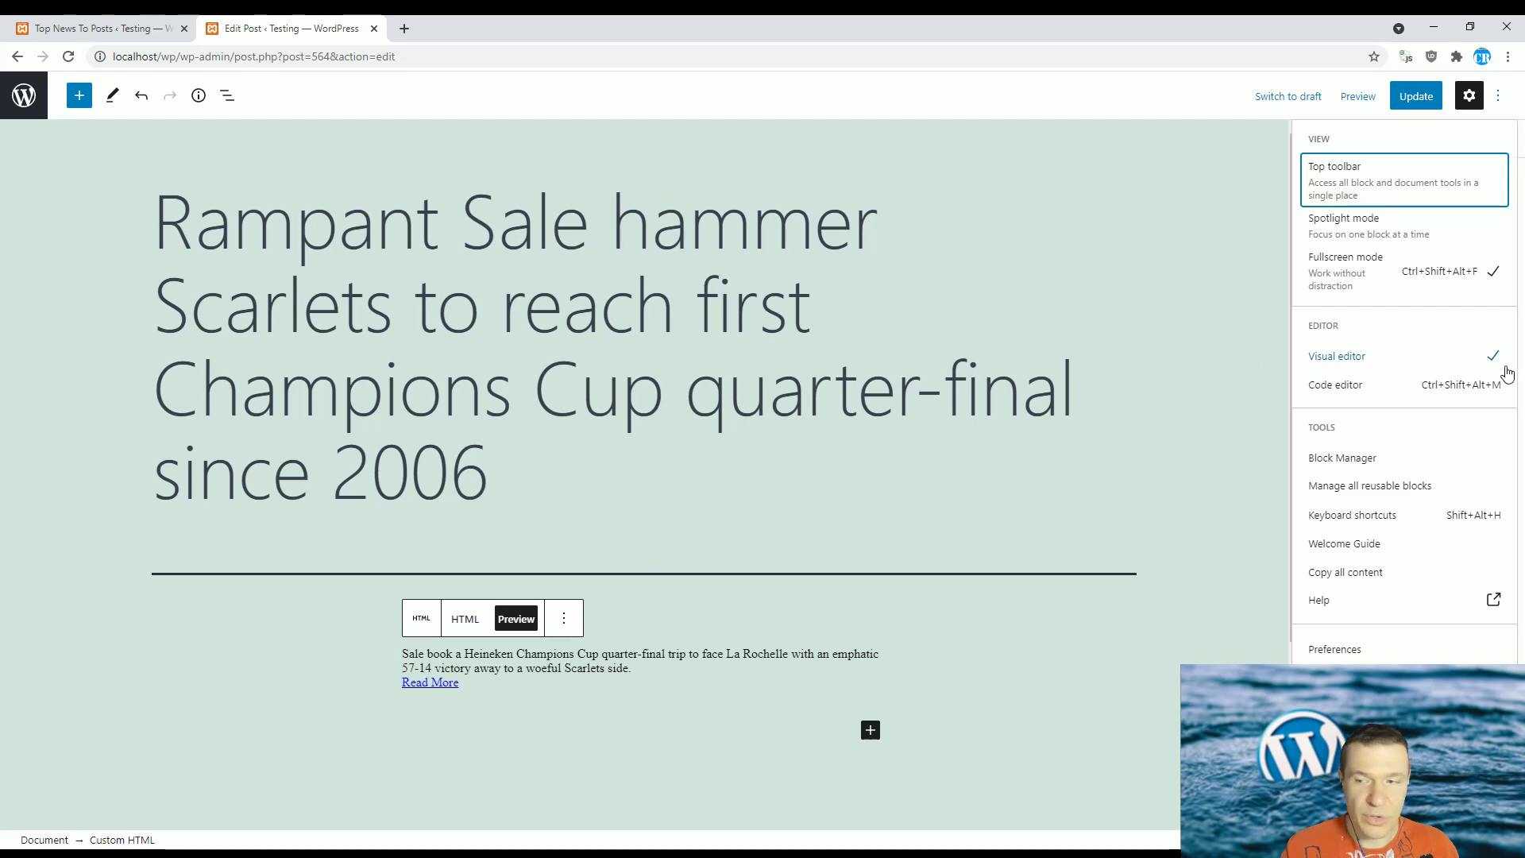
{"action": "left_click", "coordinate": [1325, 384]}
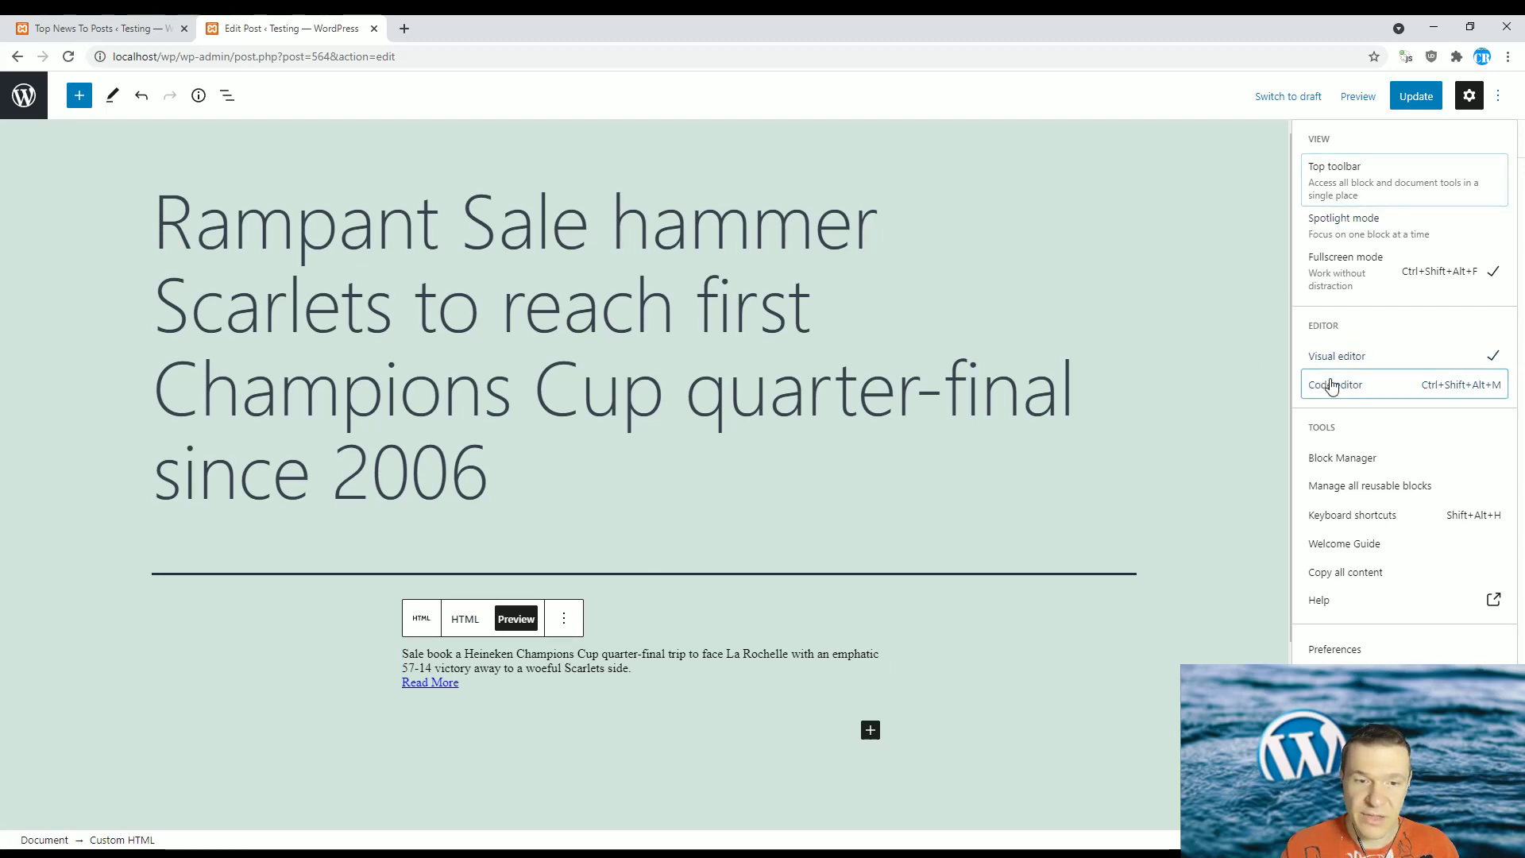
{"action": "left_click", "coordinate": [329, 308]}
{"action": "left_click_drag", "start_coordinate": [362, 312], "coordinate": [257, 310]}
{"action": "key", "text": "ctrl+c"}
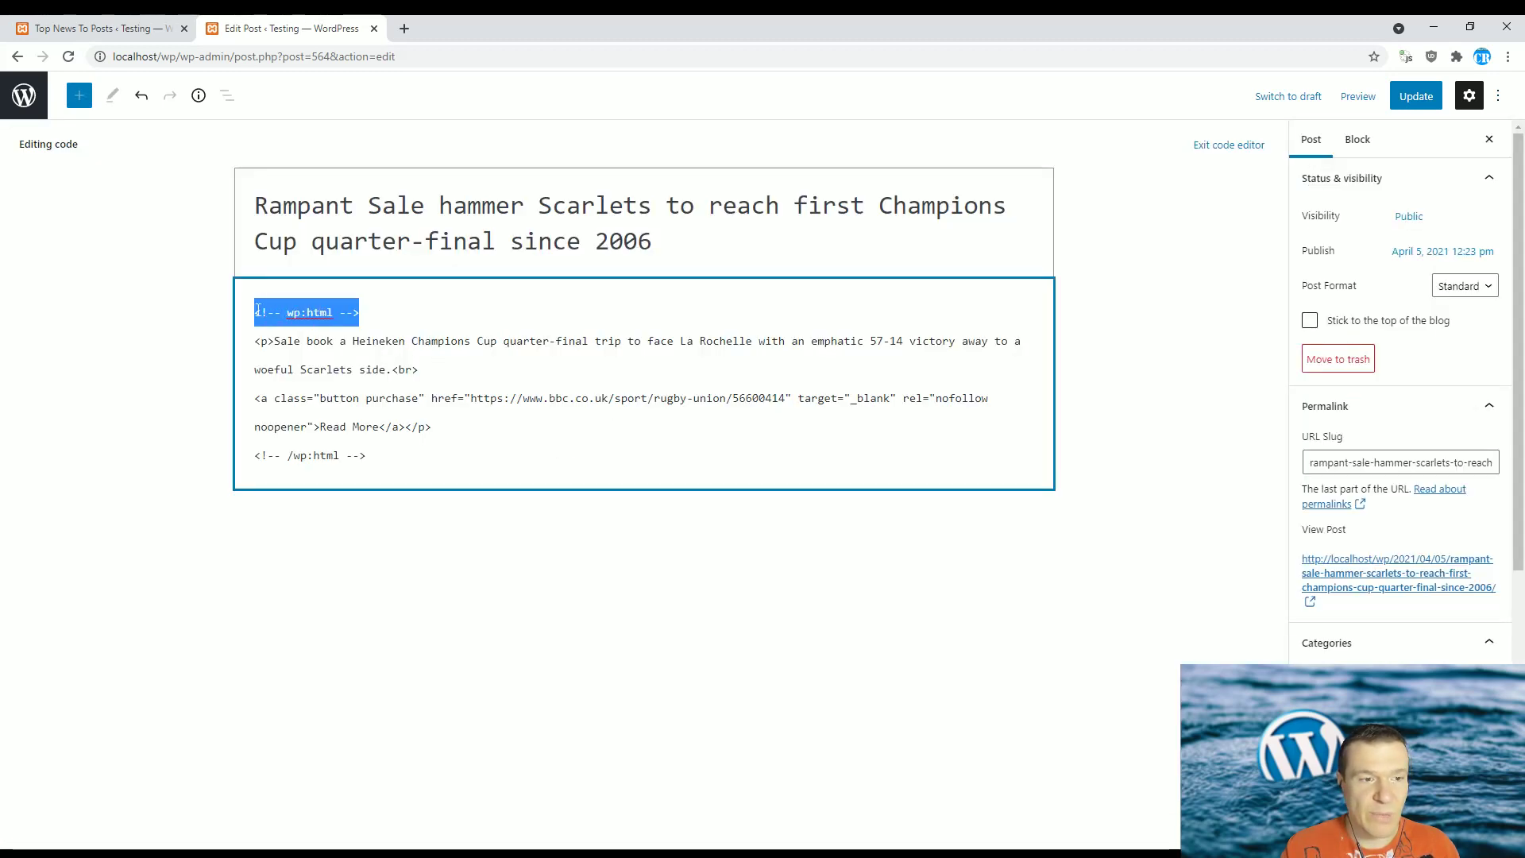
- Paste the opening wp:html comment before %%item_content%% in the BBC News rule's Generated Post Content setting
{"action": "left_click", "coordinate": [95, 27]}
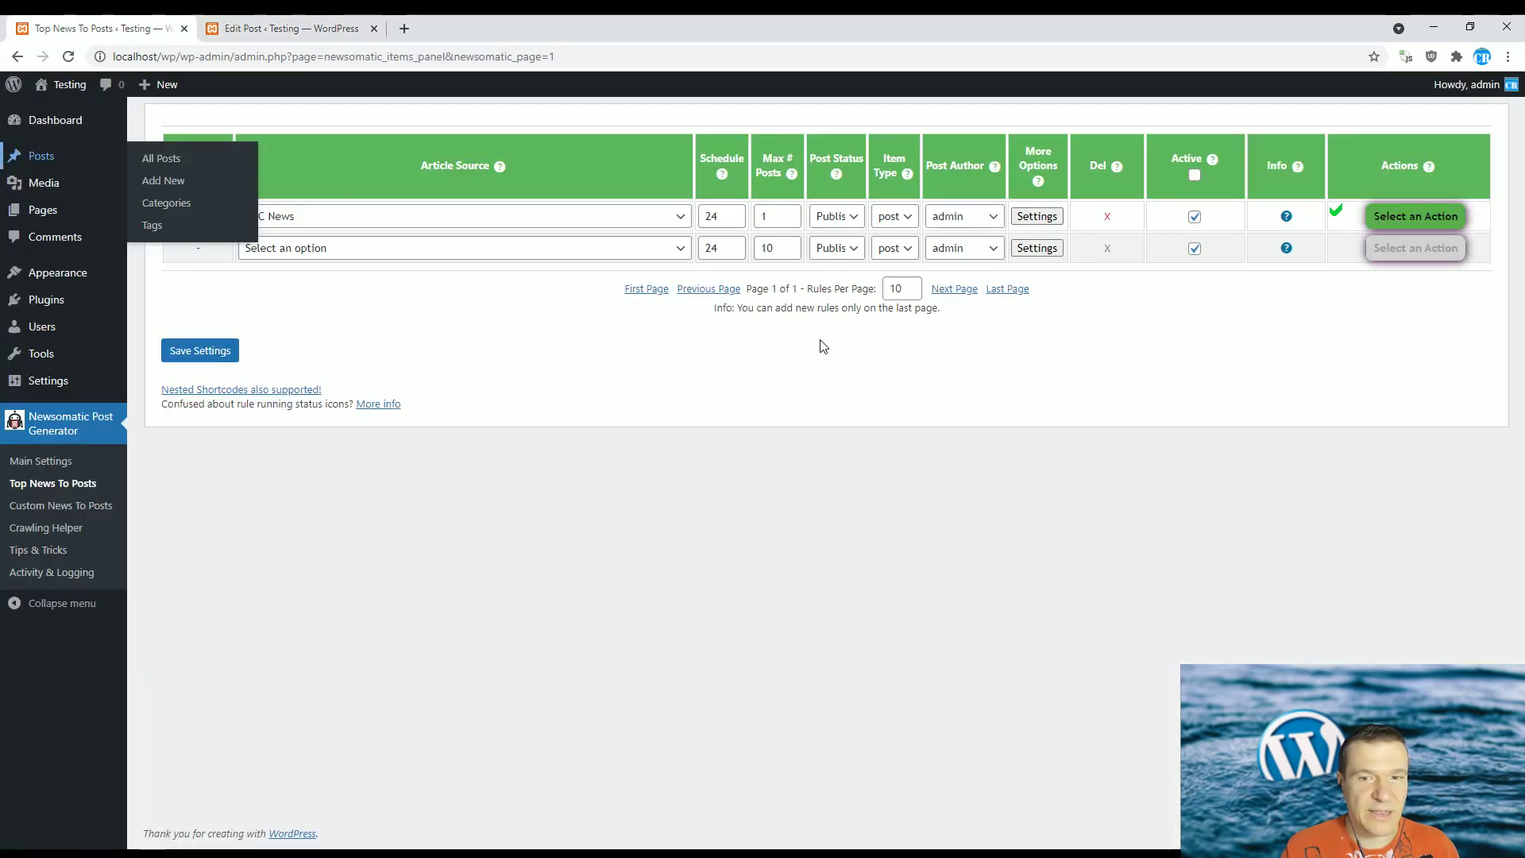
{"action": "left_click", "coordinate": [1031, 216]}
{"action": "left_click", "coordinate": [220, 300]}
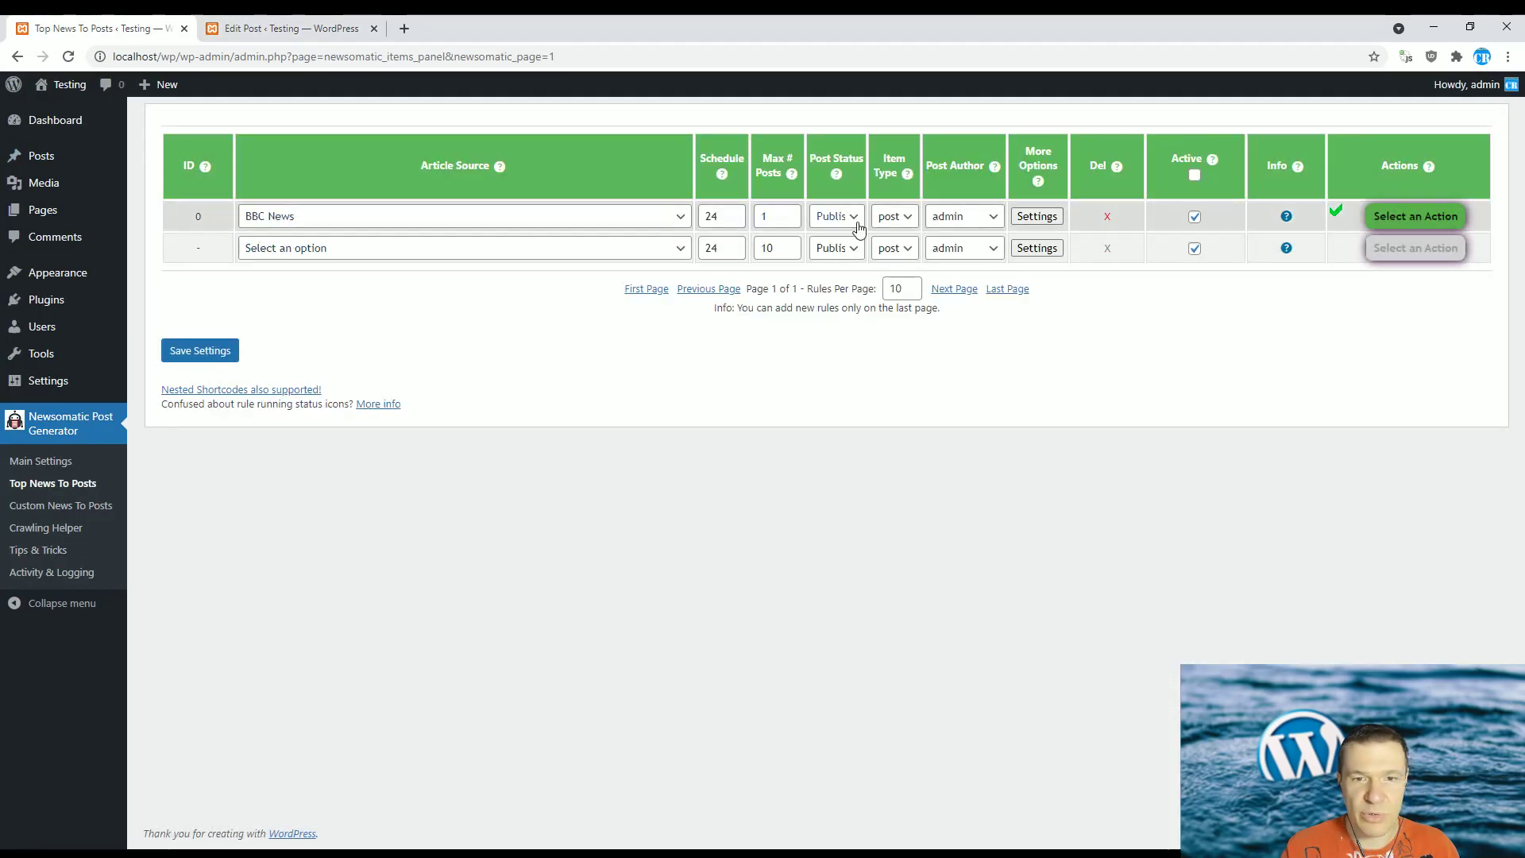
{"action": "left_click", "coordinate": [1037, 216]}
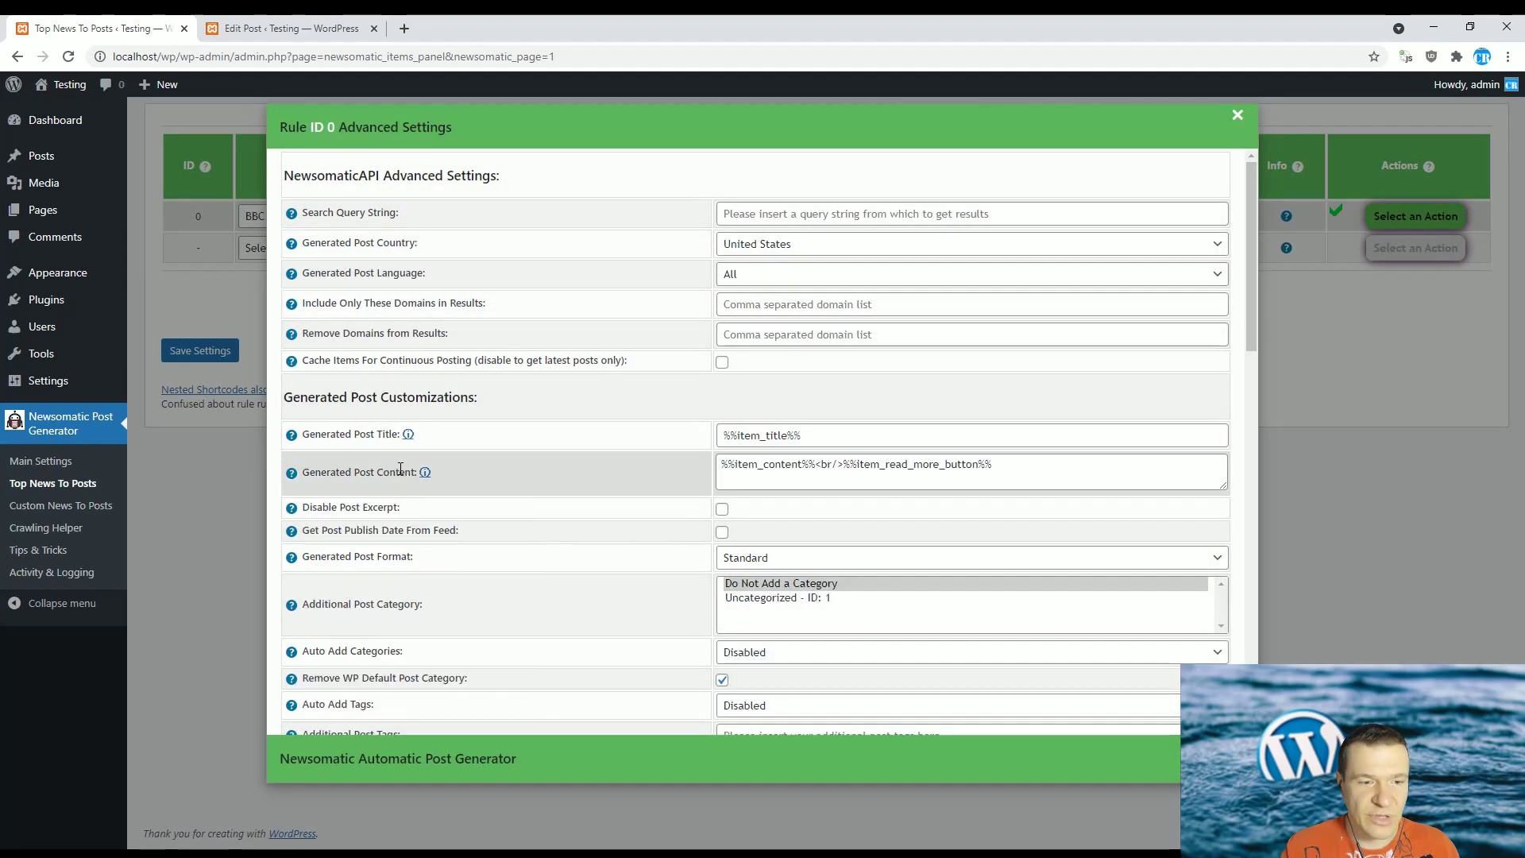
{"action": "left_click", "coordinate": [723, 466]}
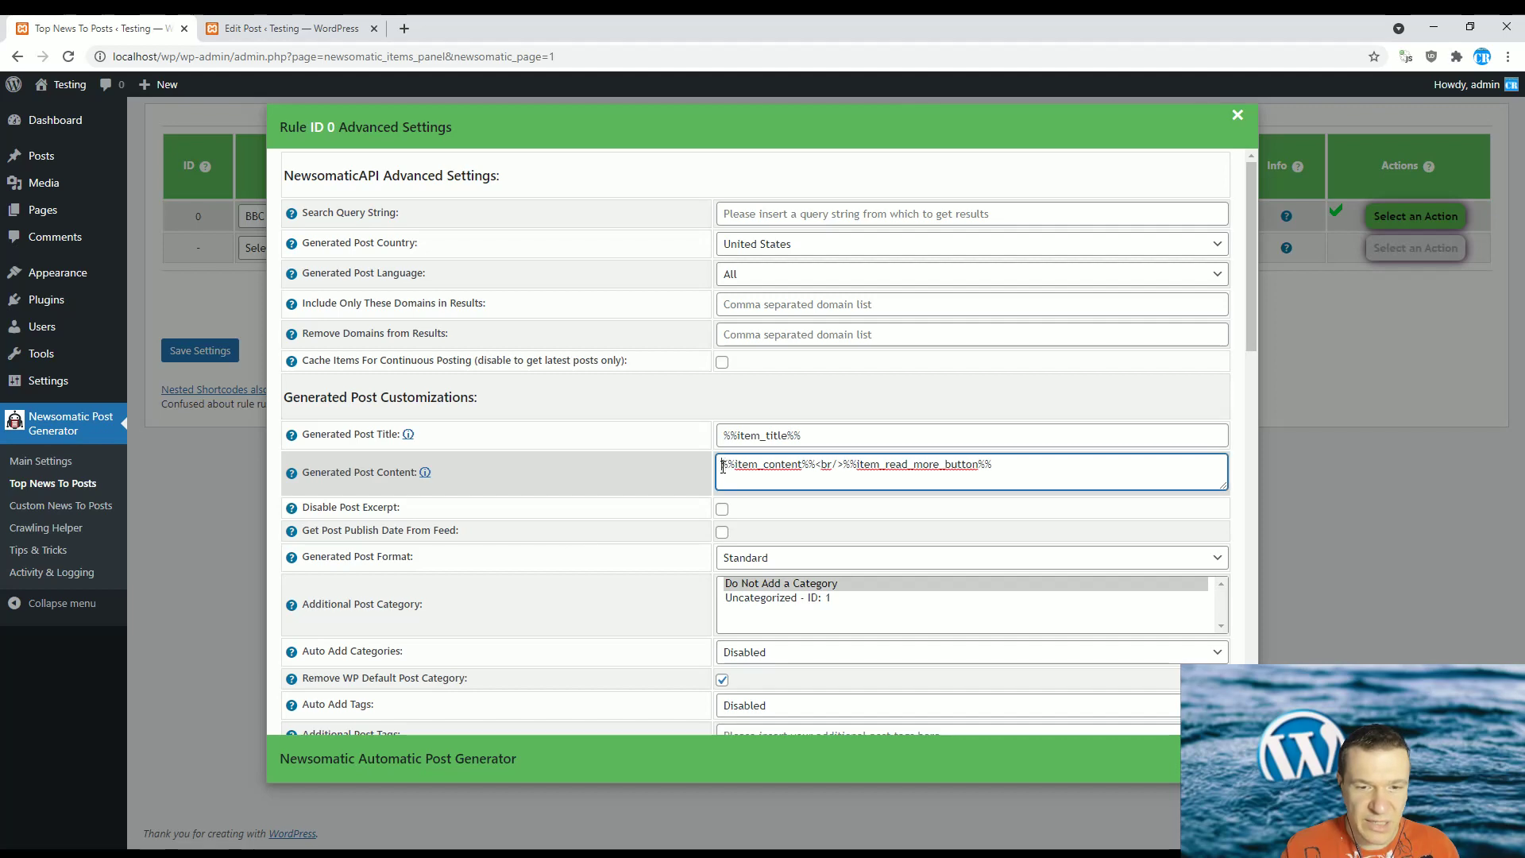
{"action": "right_click", "coordinate": [741, 468]}
{"action": "left_click", "coordinate": [760, 589]}
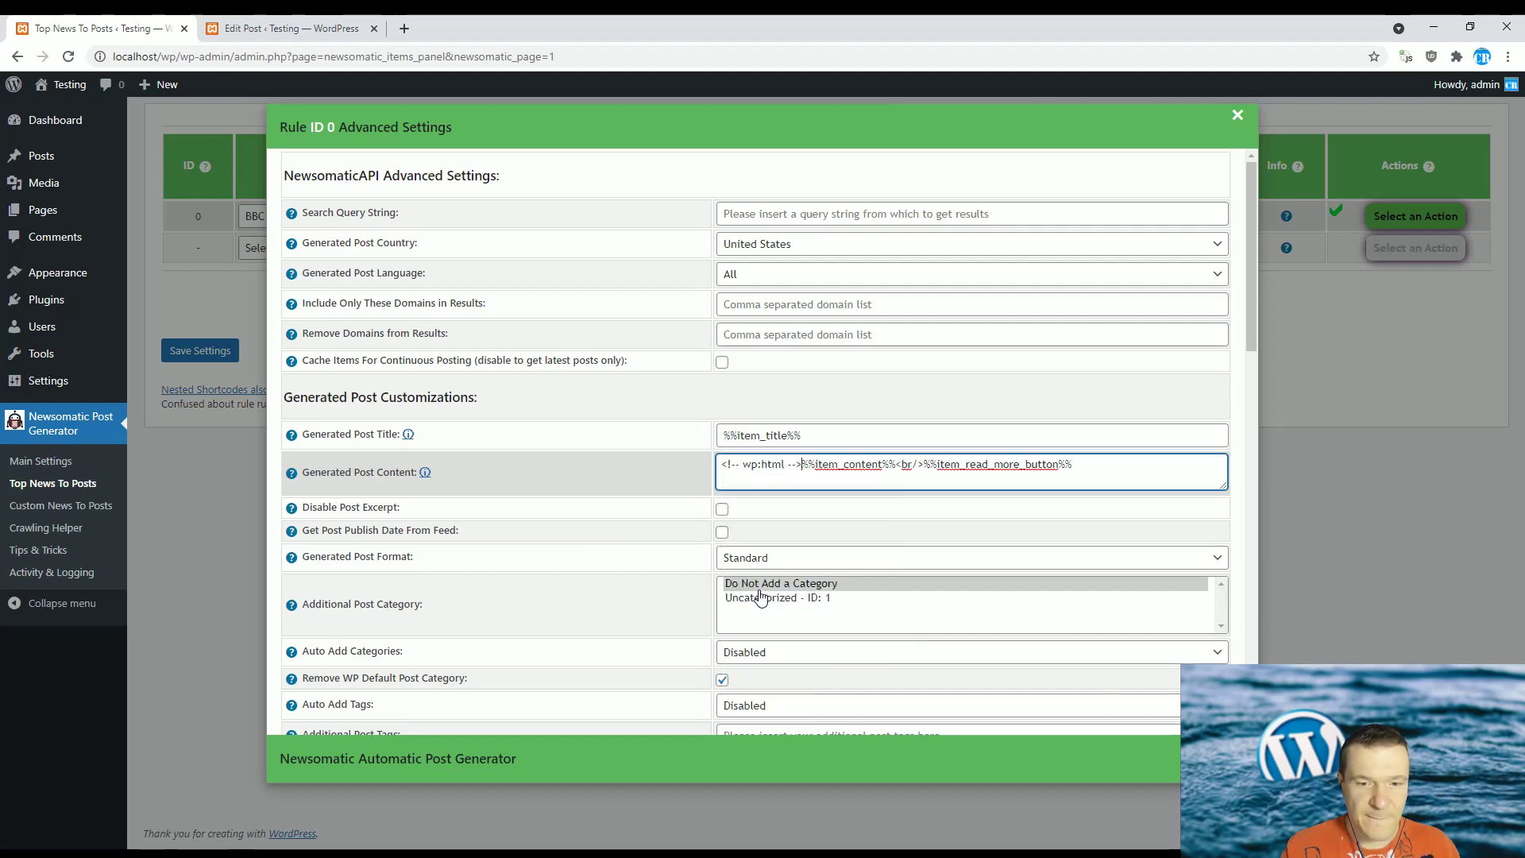
- Compare the rule's content template with the post's code, highlighting the opening wp:html comment in the template
{"action": "left_click", "coordinate": [274, 28]}
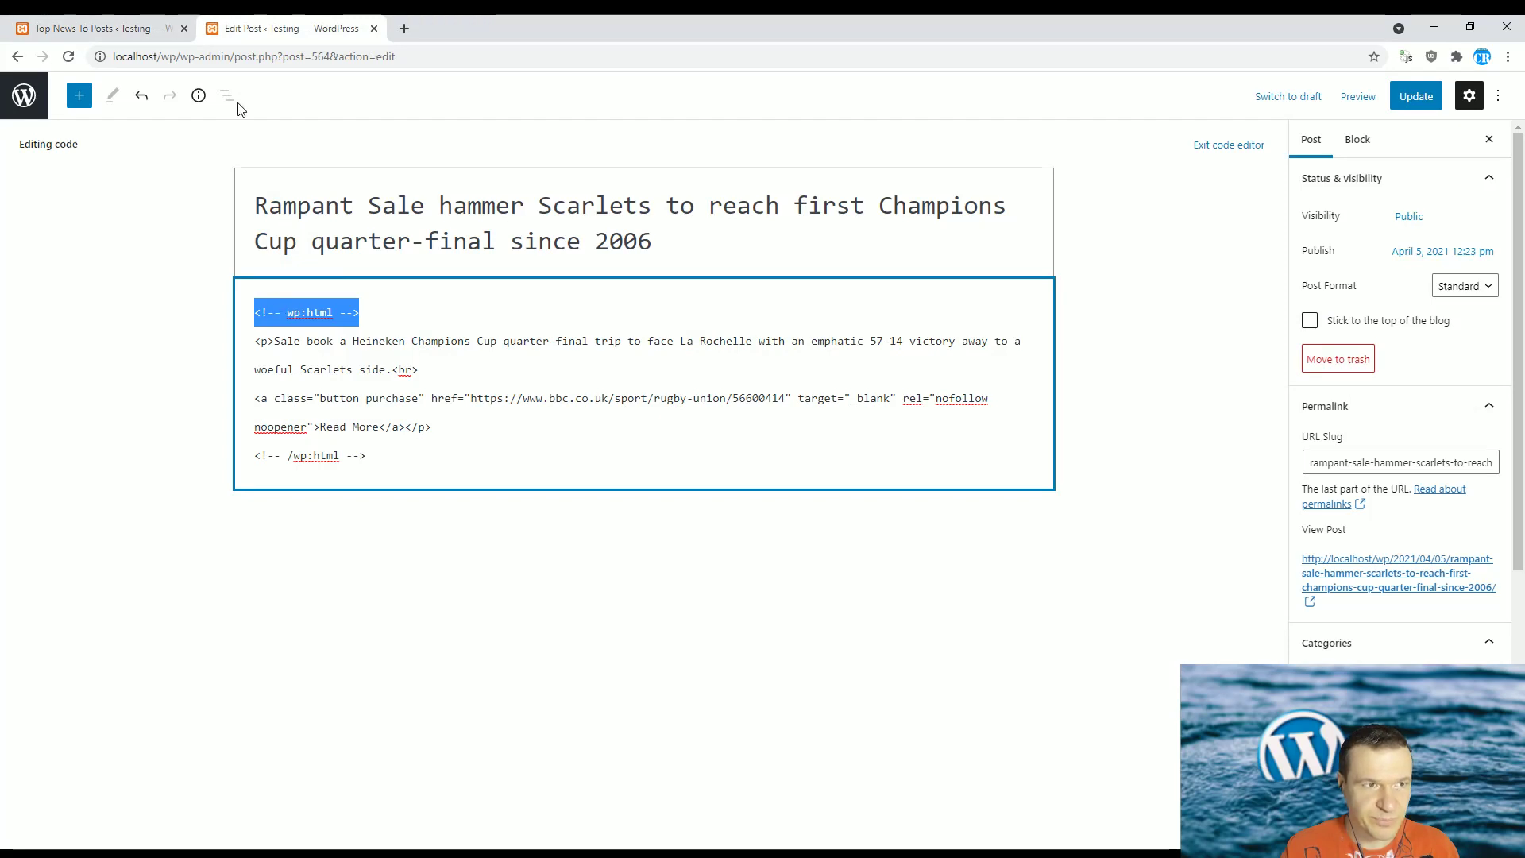
{"action": "left_click", "coordinate": [103, 29]}
{"action": "mouse_move", "coordinate": [173, 81]}
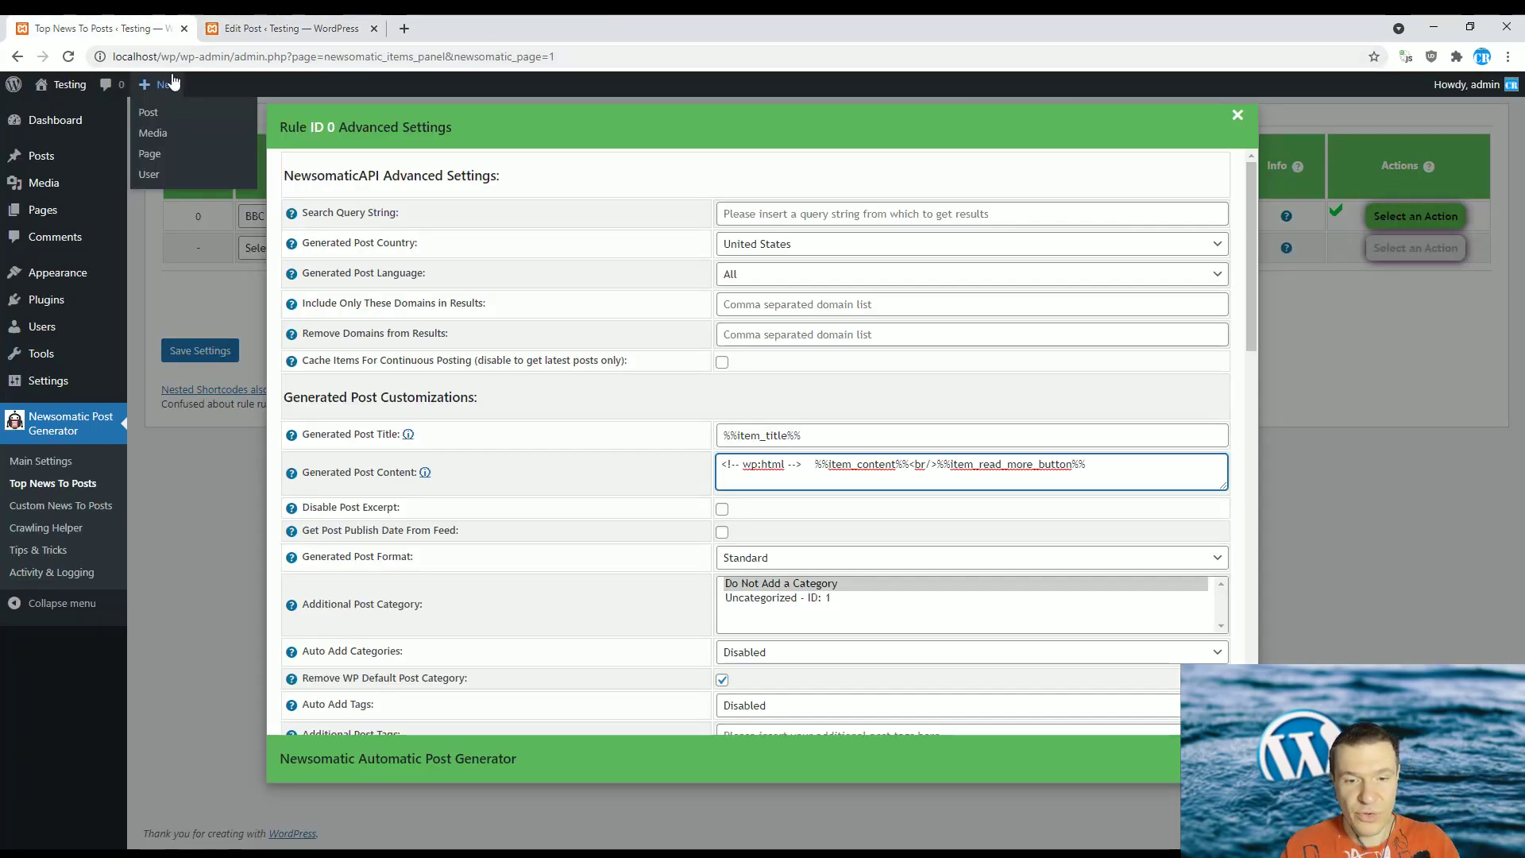
{"action": "left_click", "coordinate": [230, 28]}
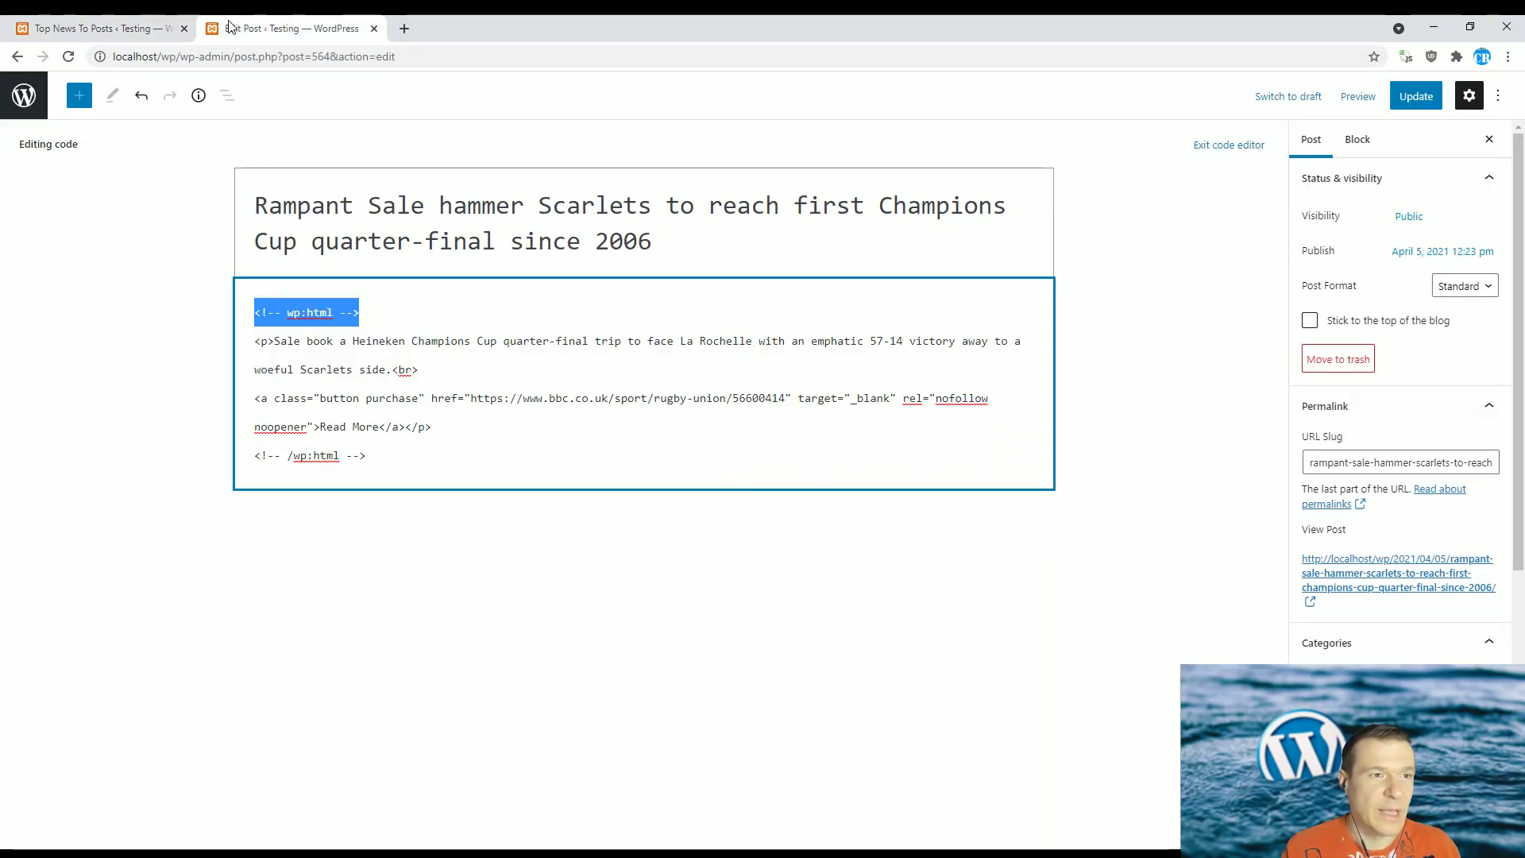
{"action": "left_click", "coordinate": [145, 22]}
{"action": "left_click", "coordinate": [725, 464]}
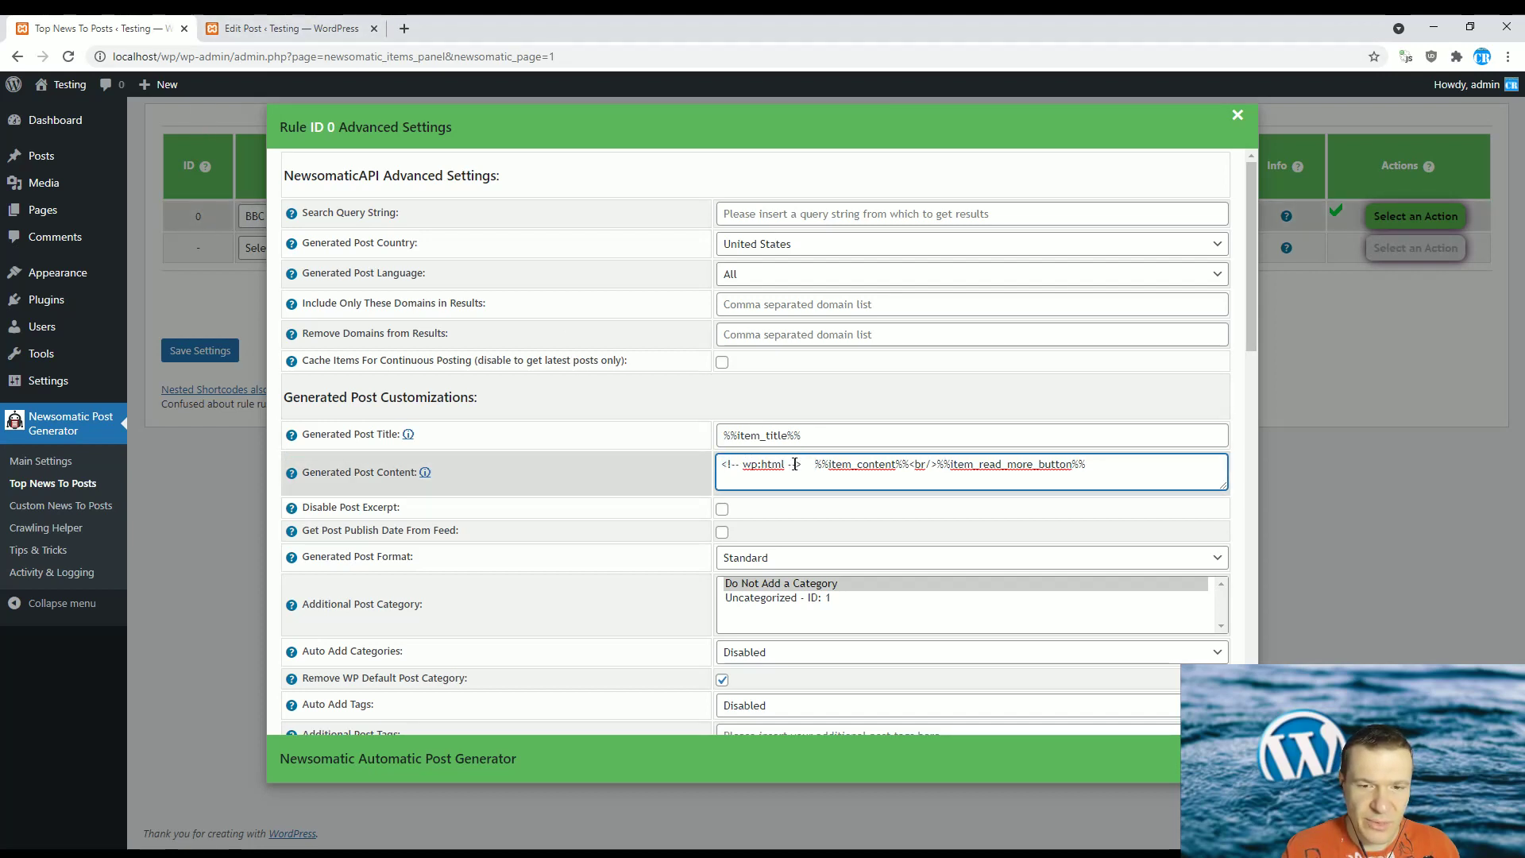
{"action": "left_click_drag", "start_coordinate": [723, 466], "coordinate": [802, 466]}
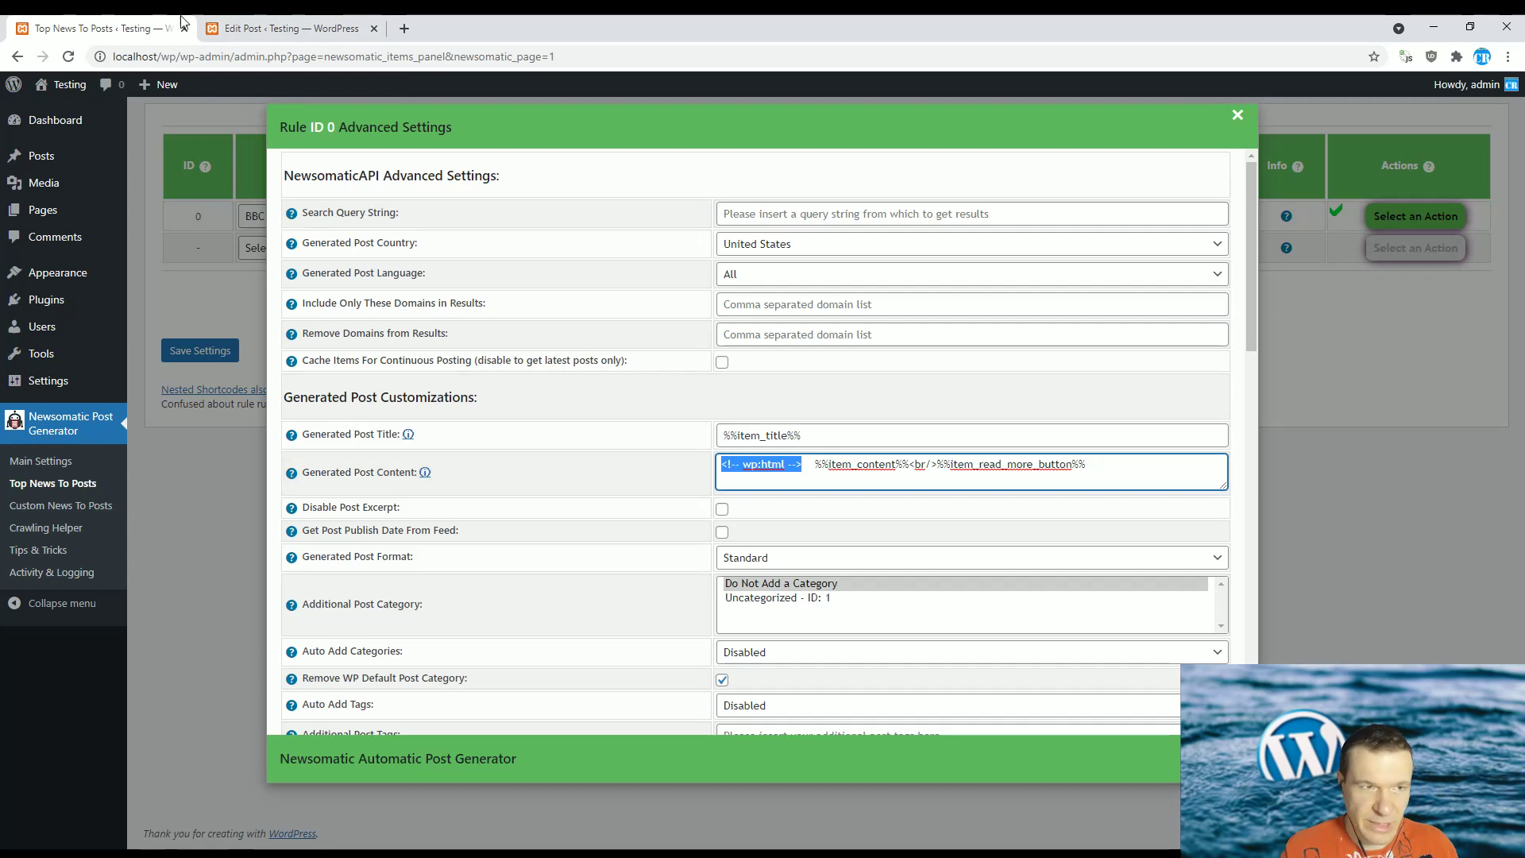
- Append the post's closing /wp:html comment after %%item_read_more_button%% in Generated Post Content and remove the extra spaces before %%item_content%%
{"action": "left_click", "coordinate": [290, 28]}
{"action": "left_click_drag", "start_coordinate": [366, 455], "coordinate": [254, 455]}
{"action": "right_click", "coordinate": [276, 455]}
{"action": "left_click", "coordinate": [313, 513]}
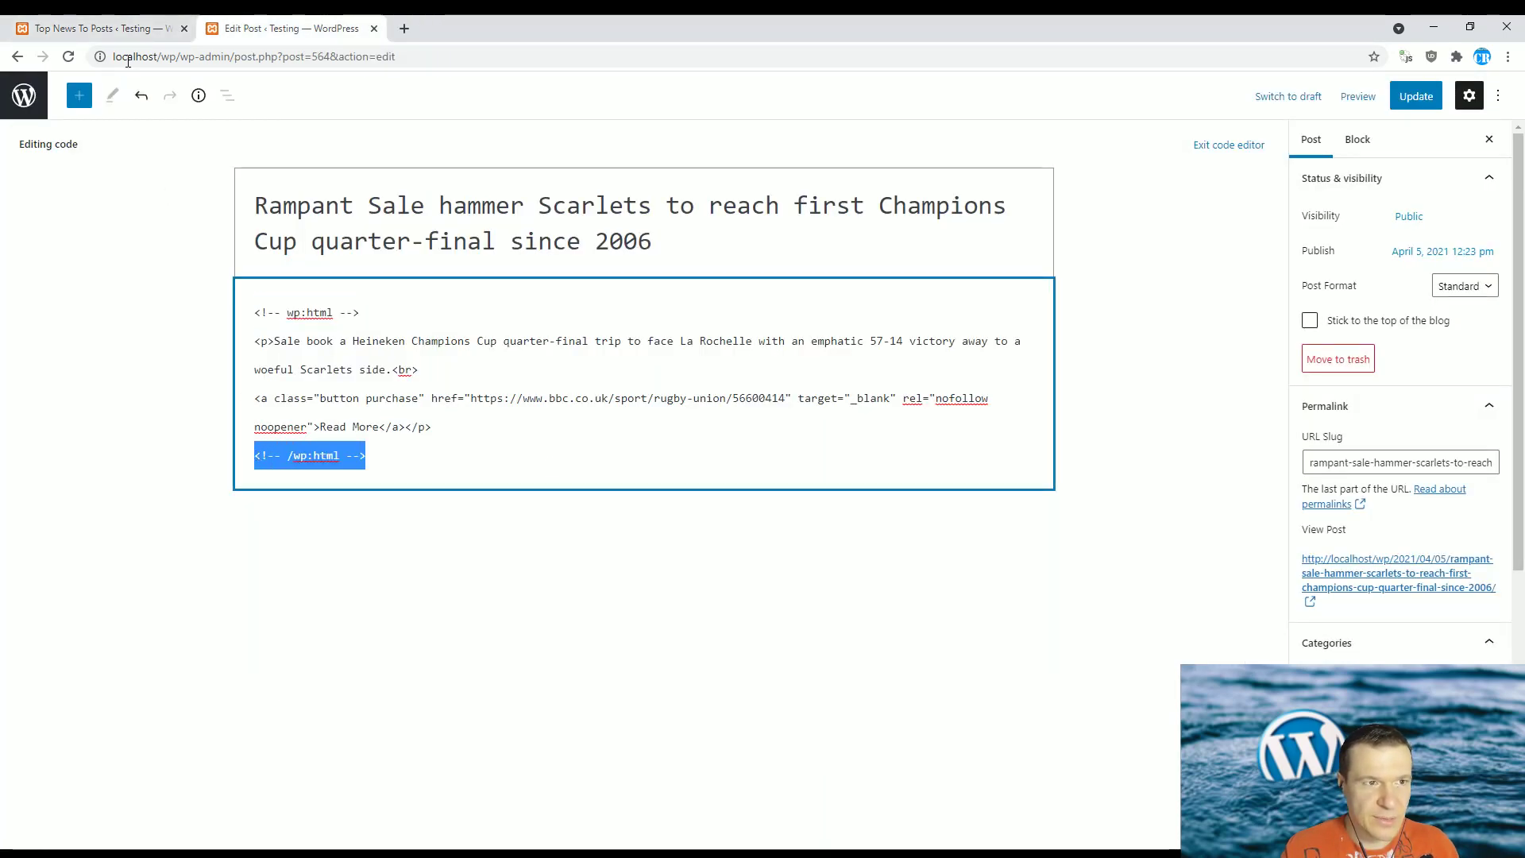
{"action": "left_click", "coordinate": [95, 28]}
{"action": "left_click", "coordinate": [1094, 463]}
{"action": "key", "text": "ctrl+v"}
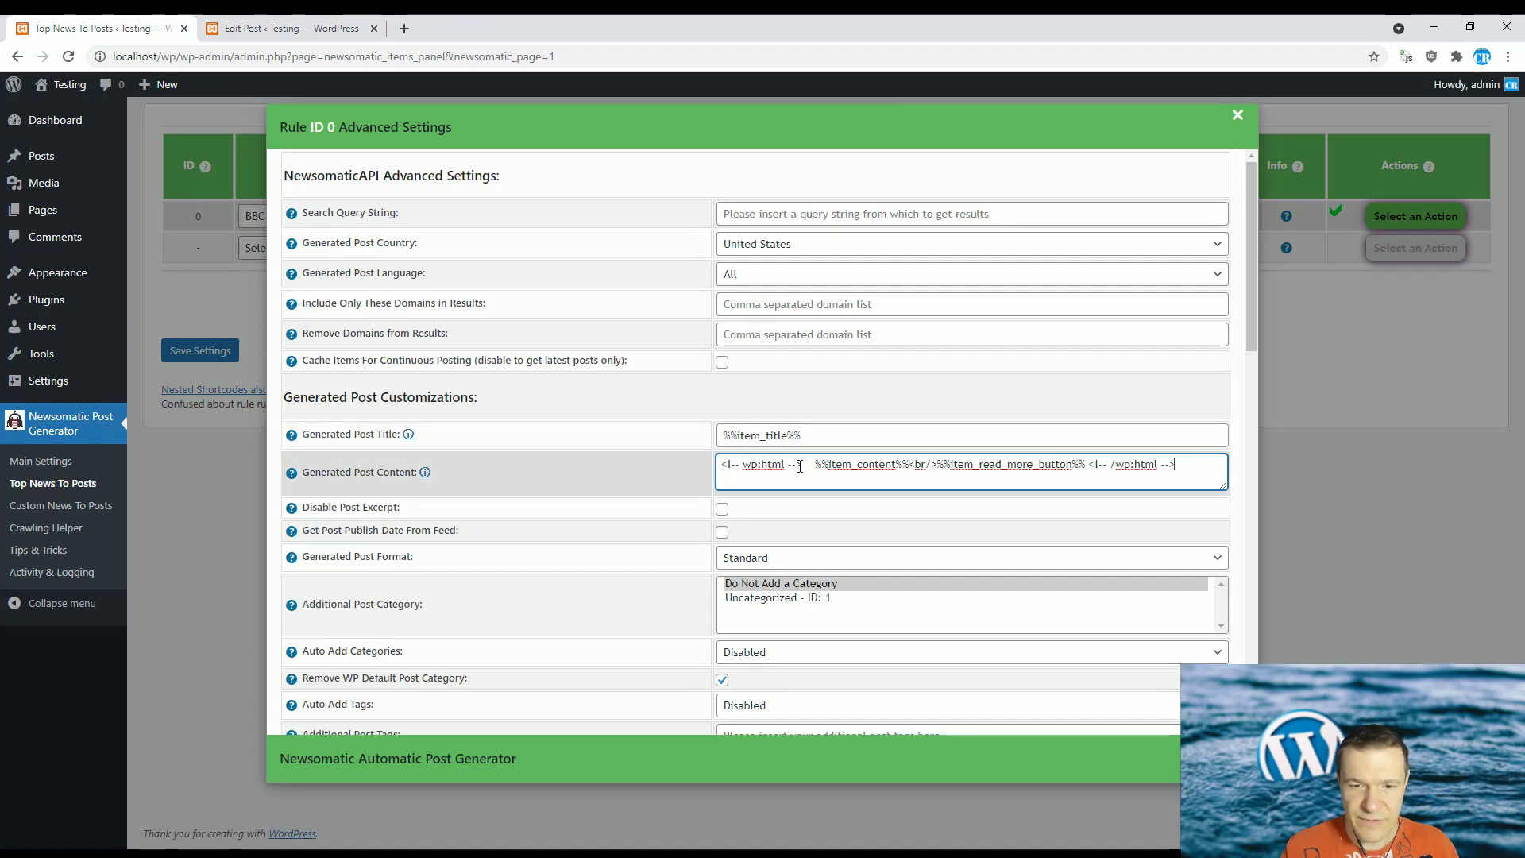
{"action": "left_click_drag", "start_coordinate": [814, 465], "coordinate": [802, 466]}
{"action": "key", "text": "BackSpace"}
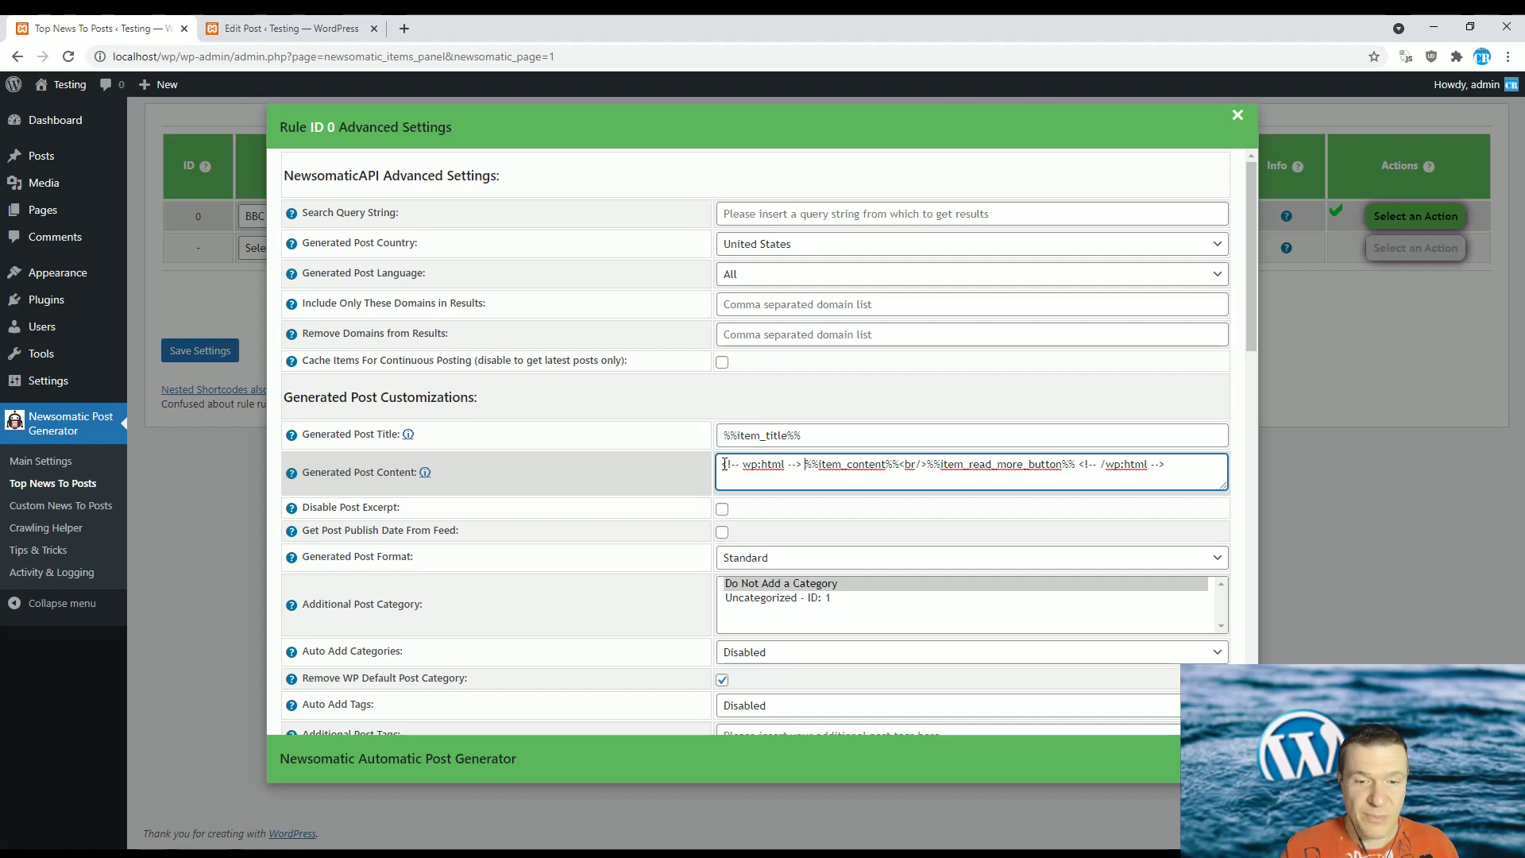
- Check the opening and closing wp:html comments in Generated Post Content and save the rule settings
{"action": "left_click_drag", "start_coordinate": [798, 464], "coordinate": [720, 464]}
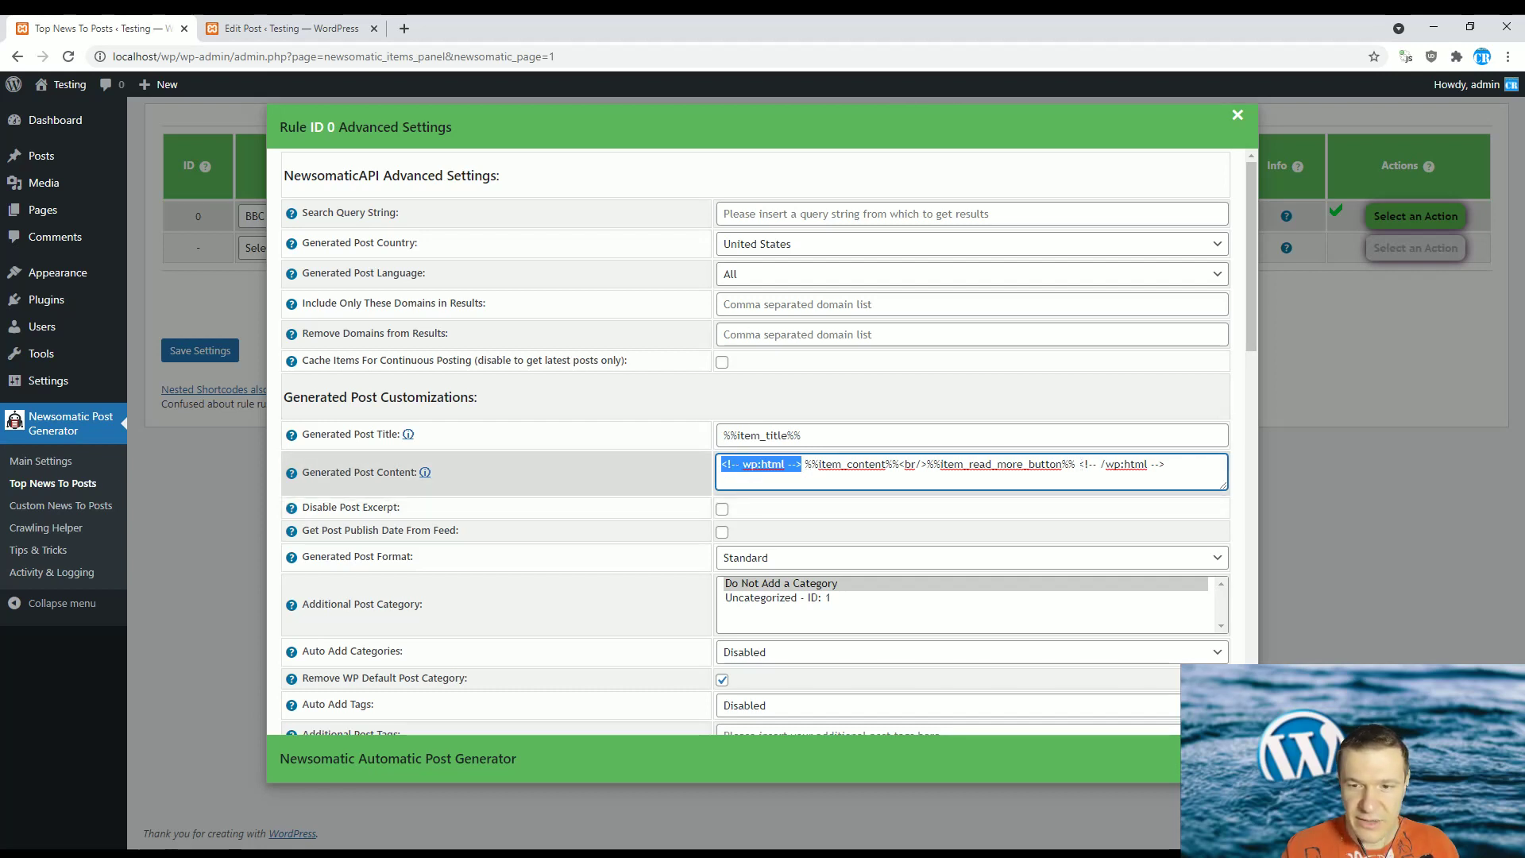
{"action": "left_click_drag", "start_coordinate": [1078, 465], "coordinate": [1165, 465]}
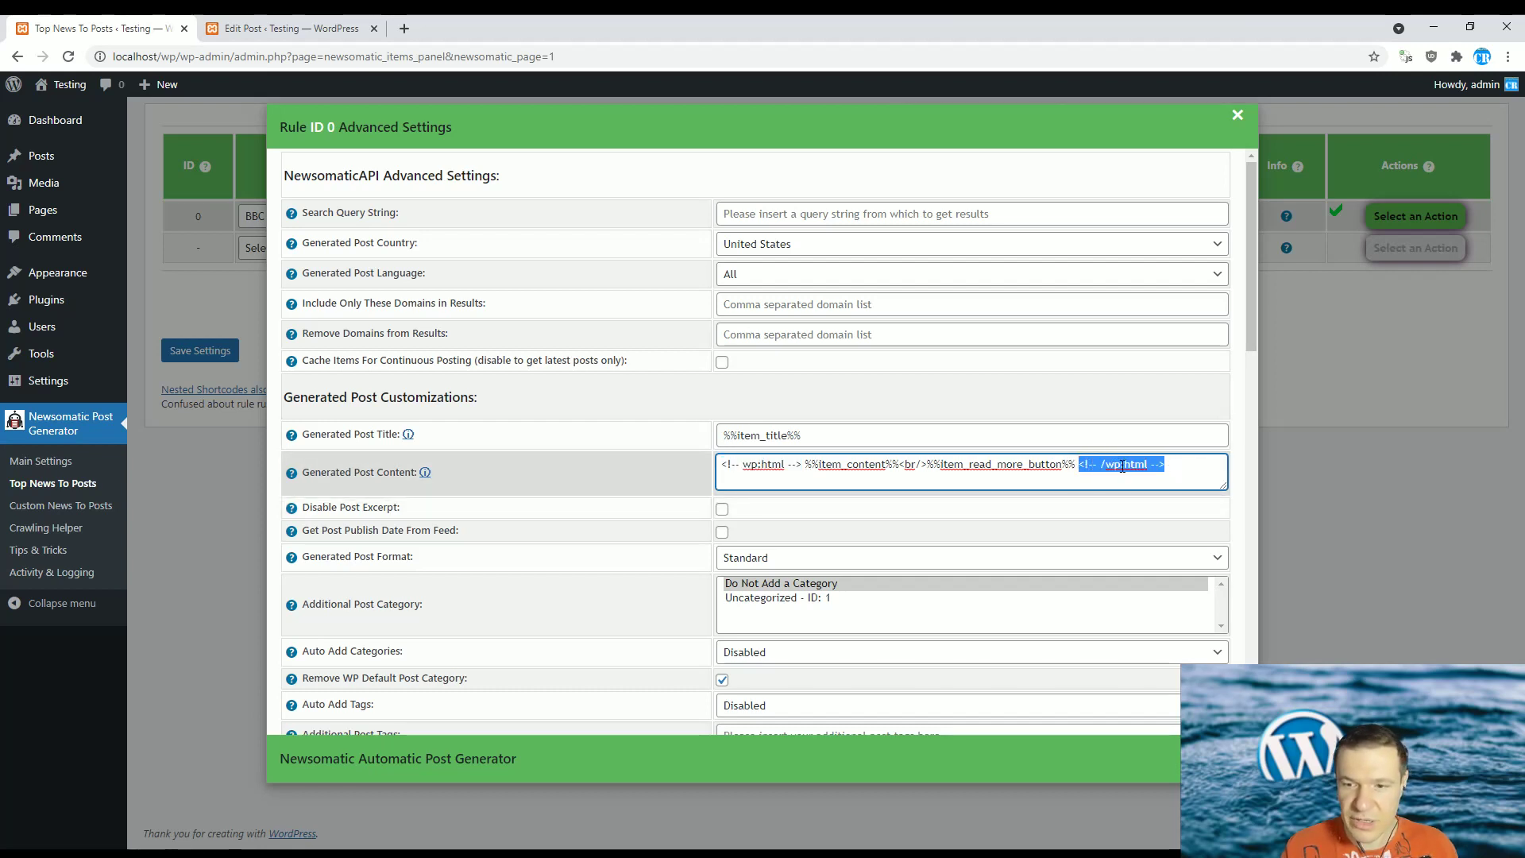
{"action": "left_click", "coordinate": [193, 350]}
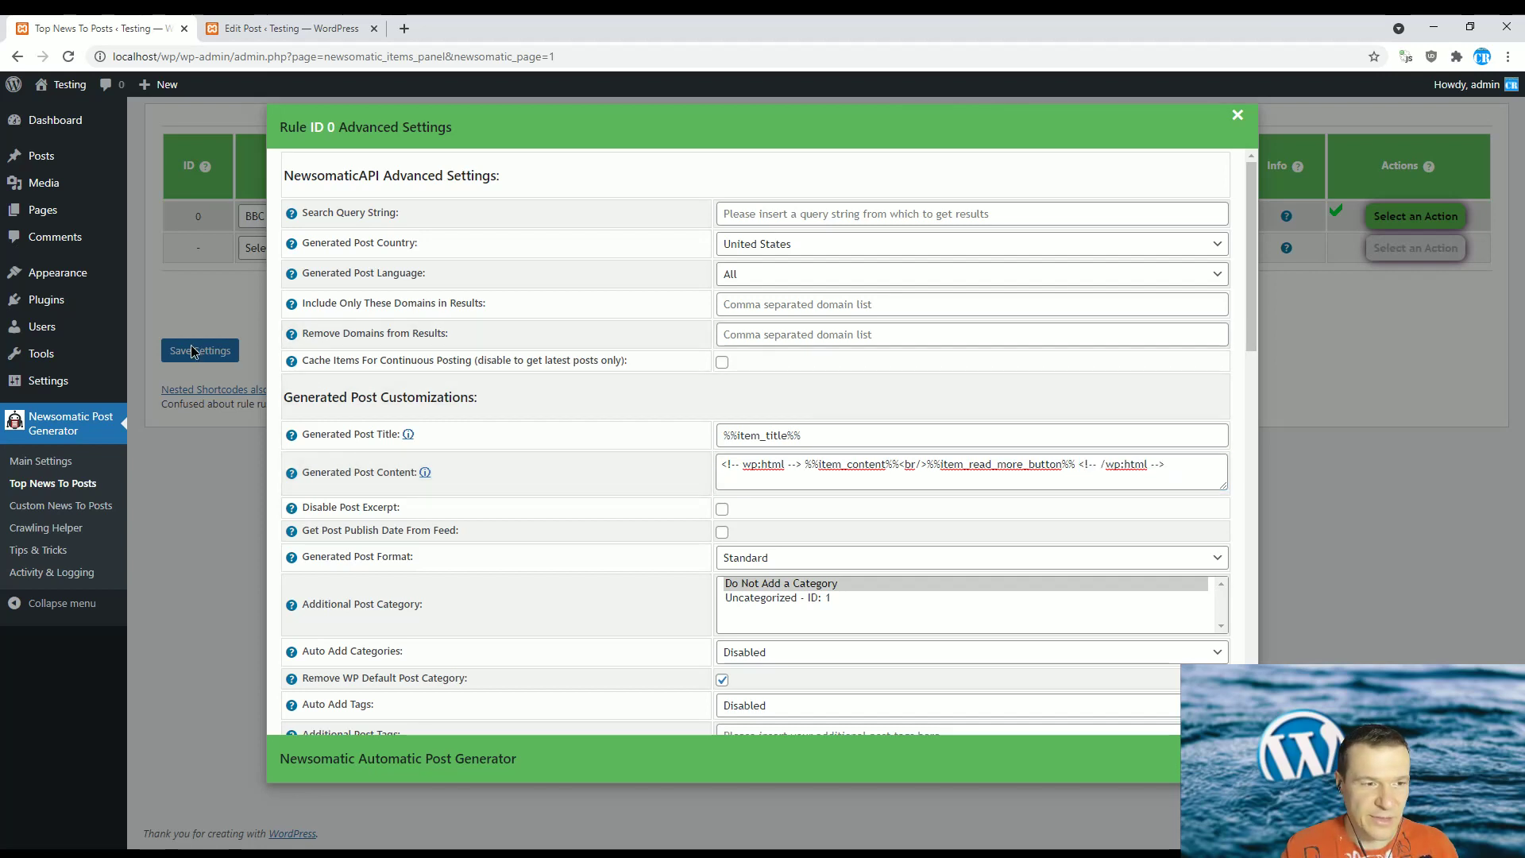
- Permanently delete all posts generated by the BBC News rule
{"action": "left_click", "coordinate": [1415, 216]}
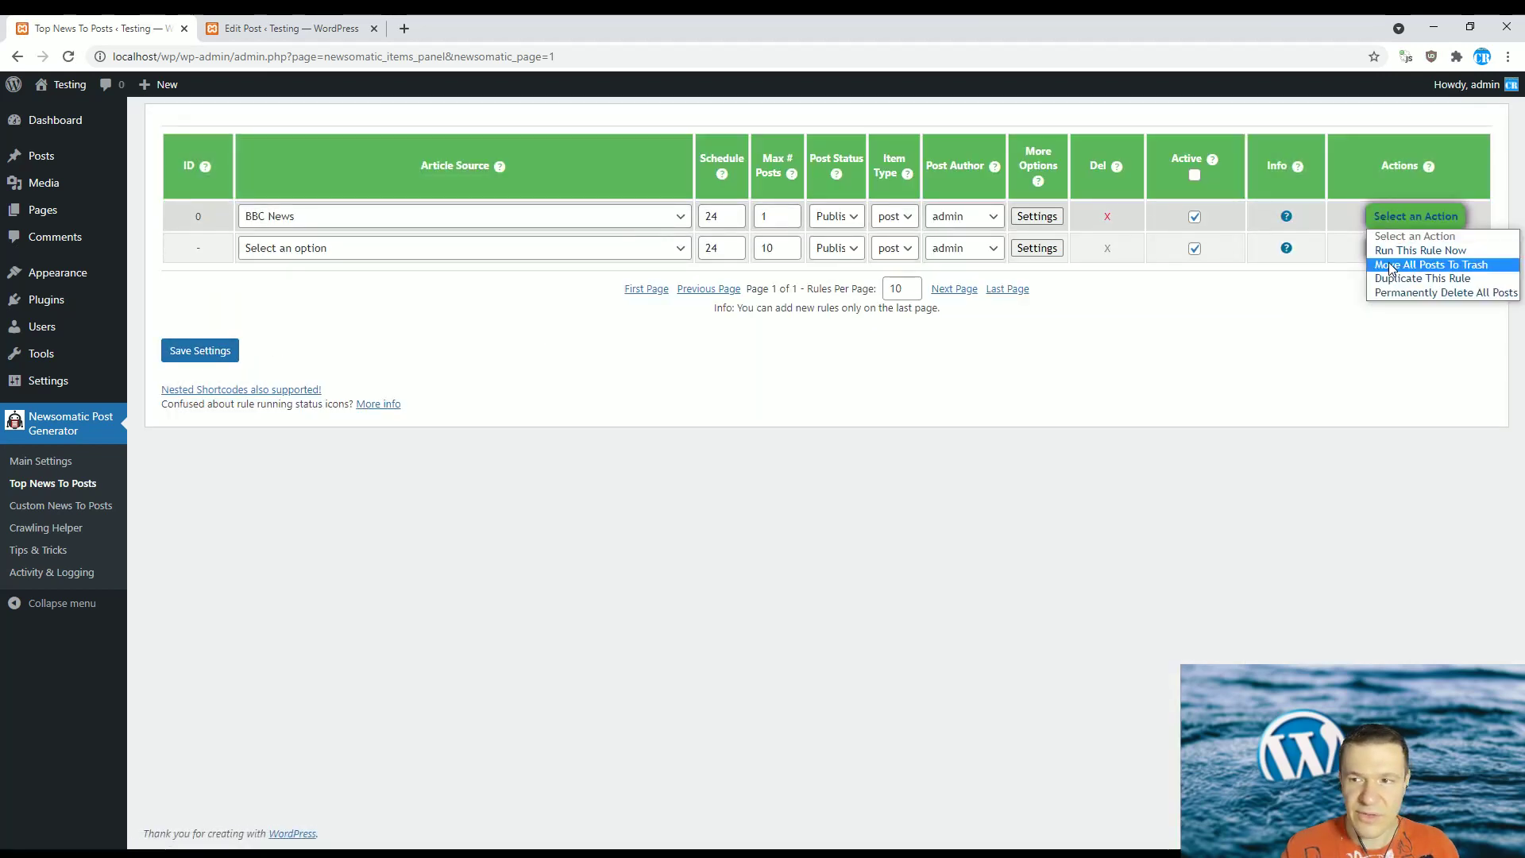
{"action": "left_click", "coordinate": [1391, 292]}
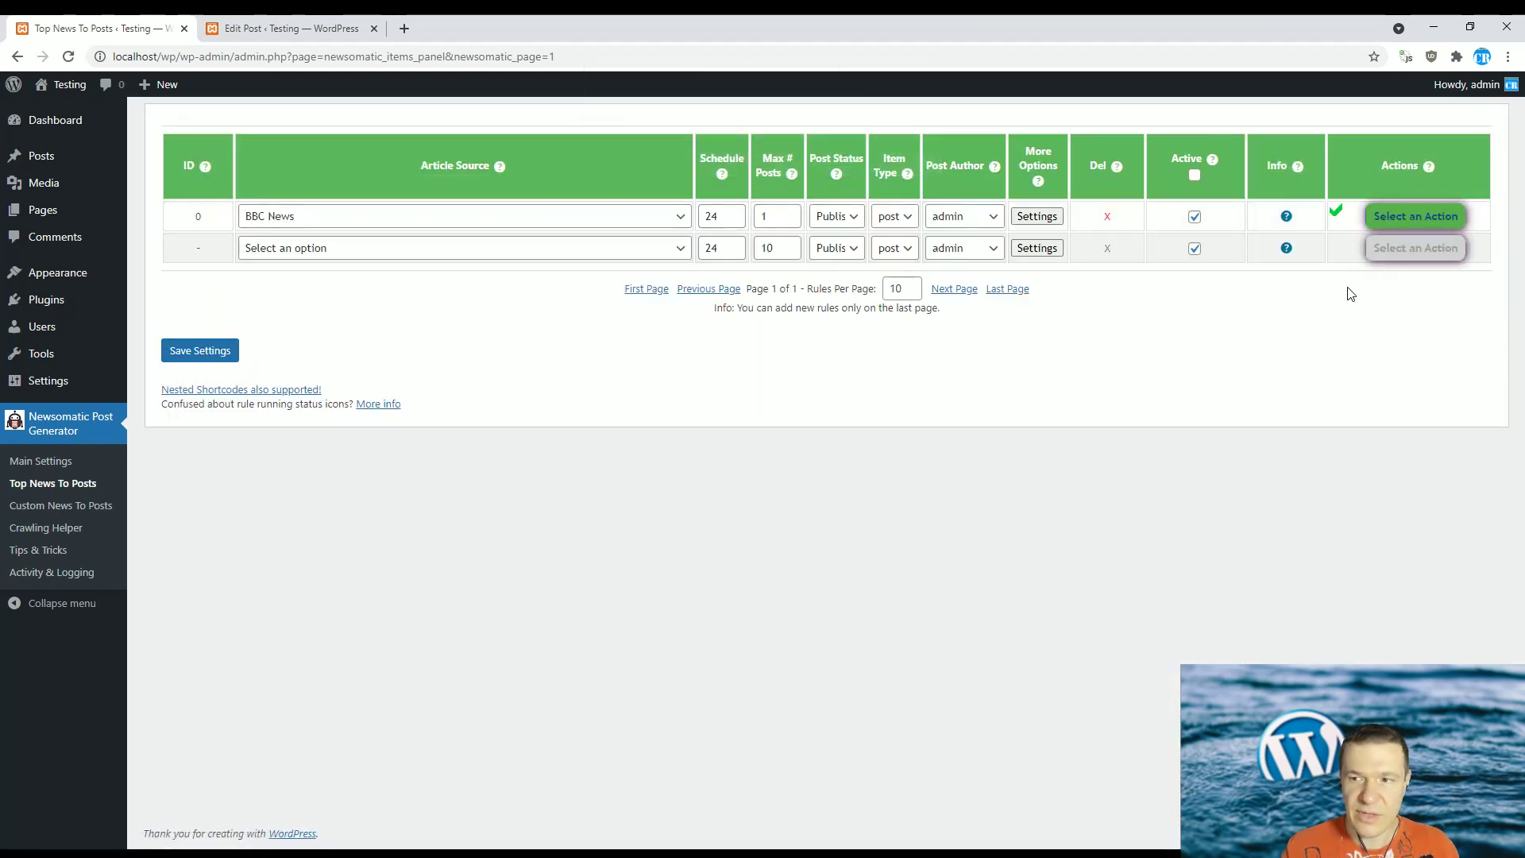
{"action": "left_click", "coordinate": [262, 29]}
{"action": "left_click", "coordinate": [93, 29]}
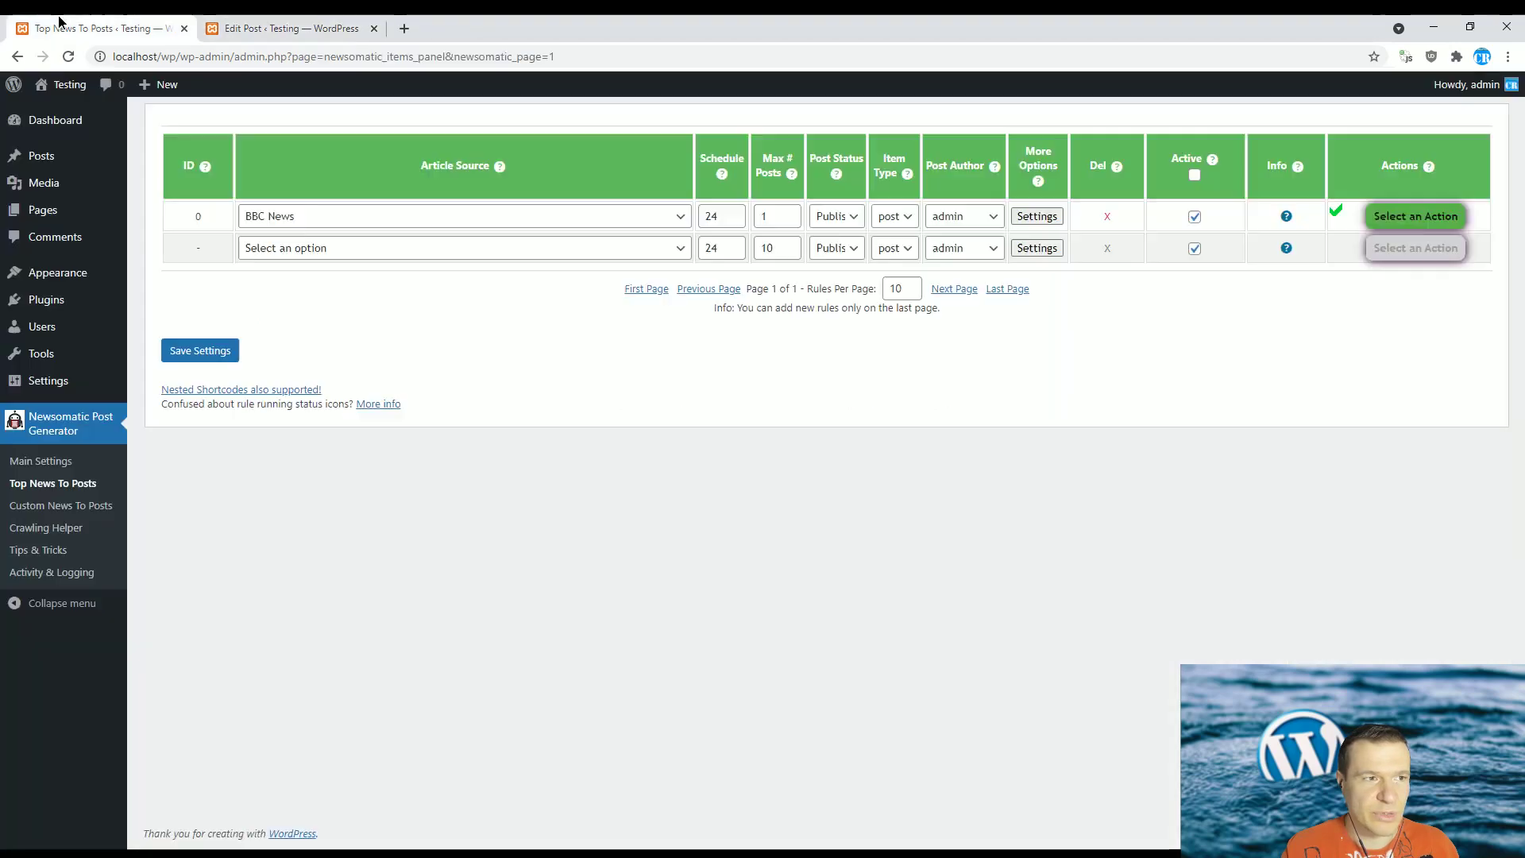
- Run the BBC News rule and open its newly generated post for editing from the rule's generated posts list
{"action": "left_click", "coordinate": [1398, 227]}
{"action": "left_click", "coordinate": [1394, 243]}
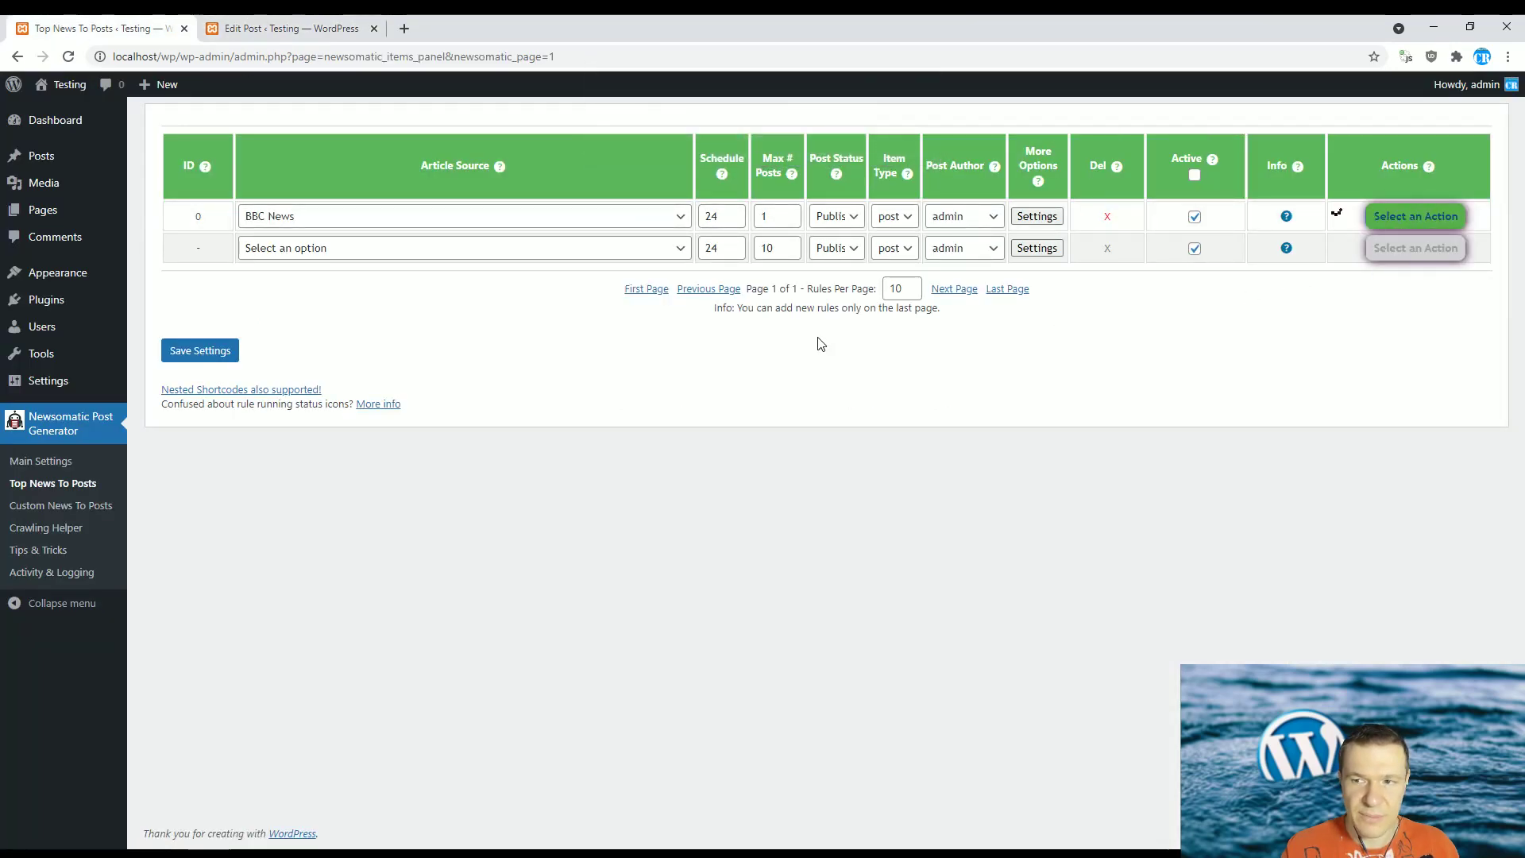
{"action": "mouse_move", "coordinate": [1294, 220]}
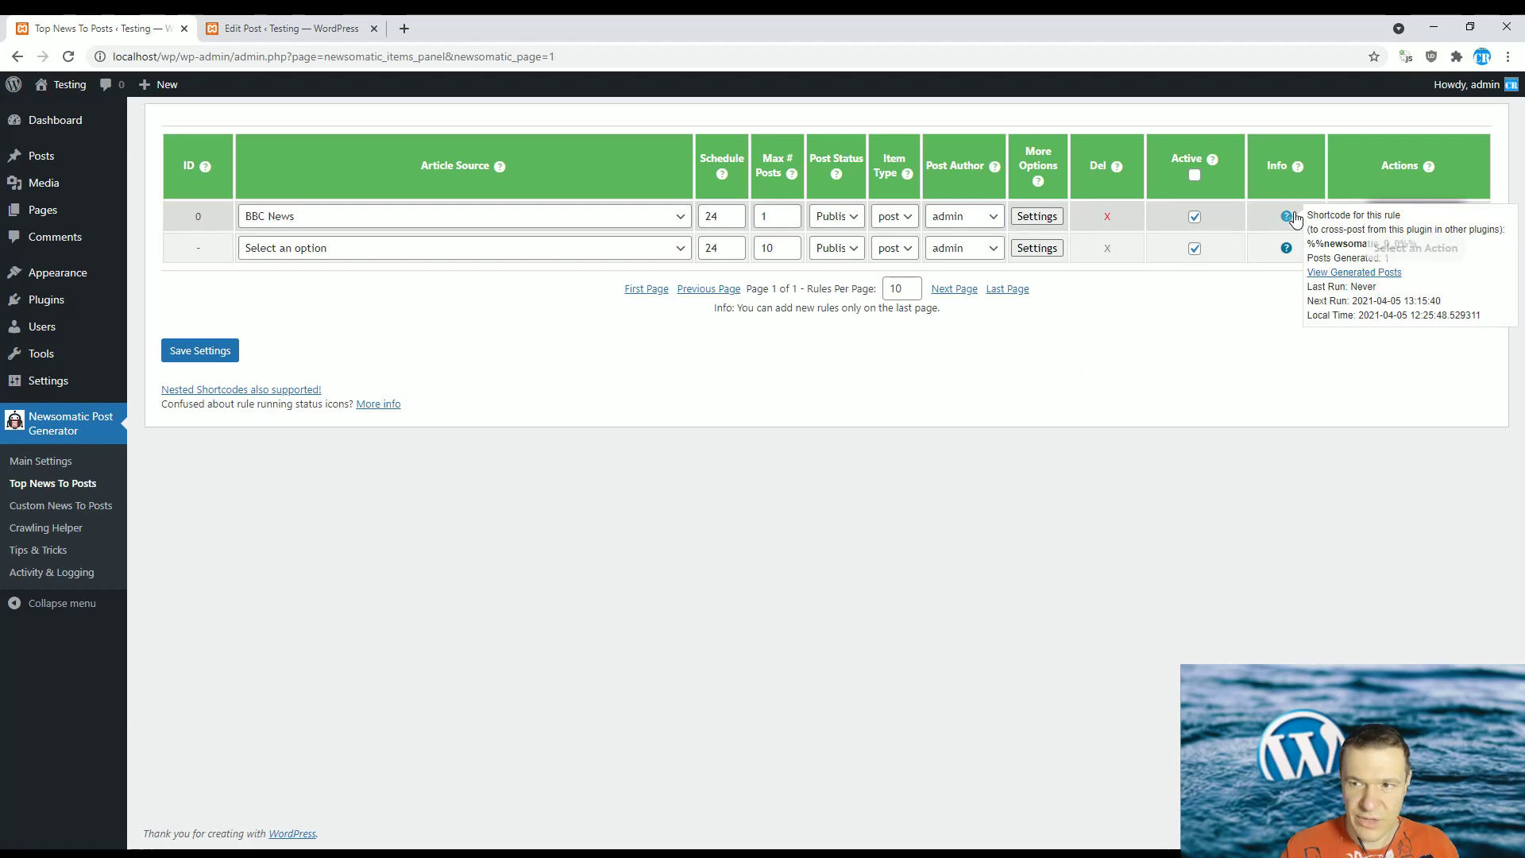
{"action": "left_click", "coordinate": [1354, 273]}
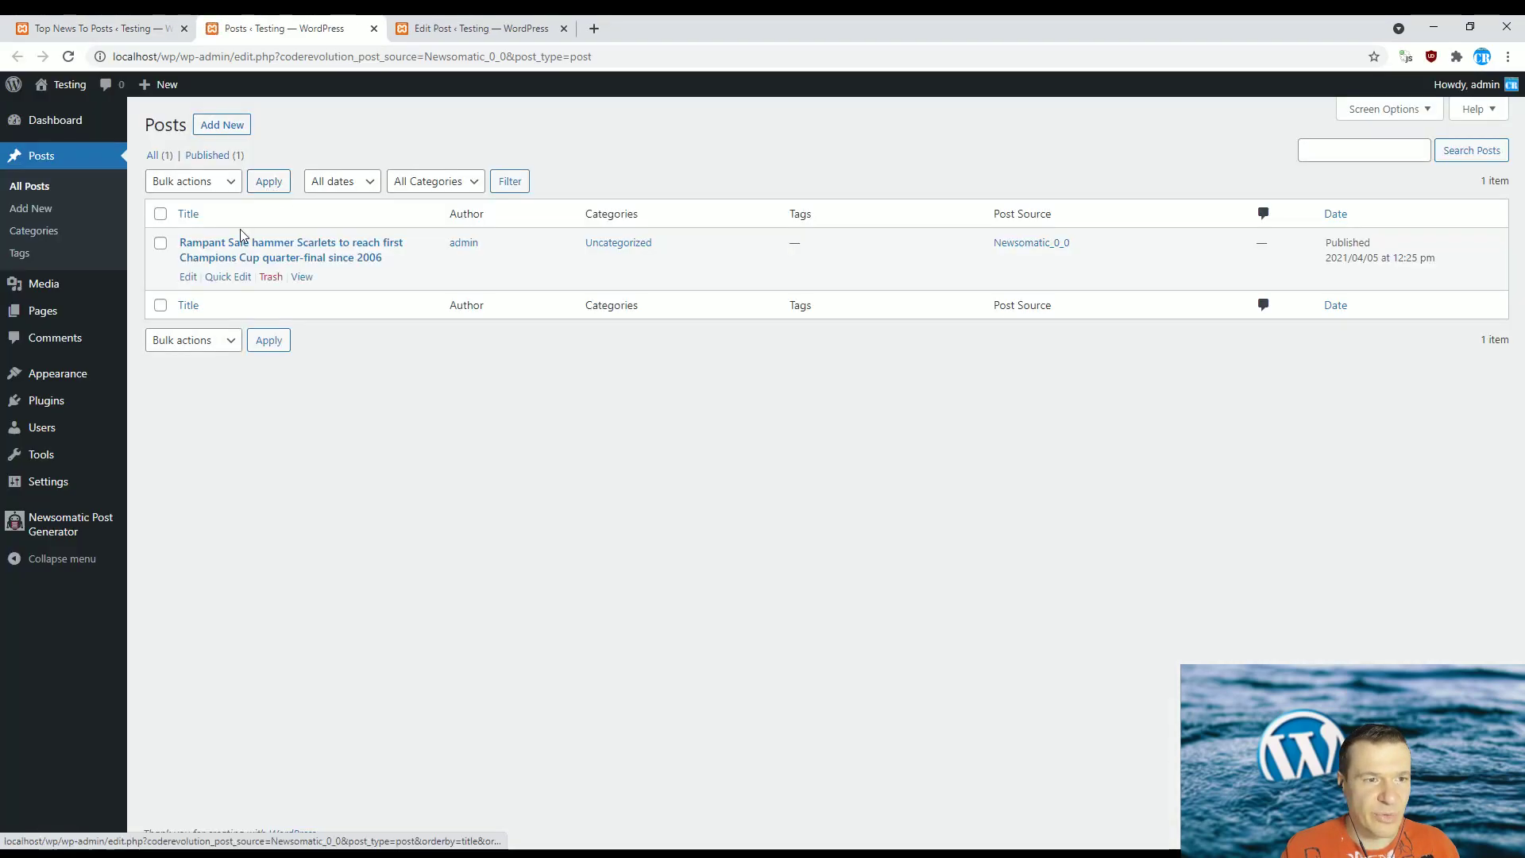
{"action": "left_click", "coordinate": [238, 240]}
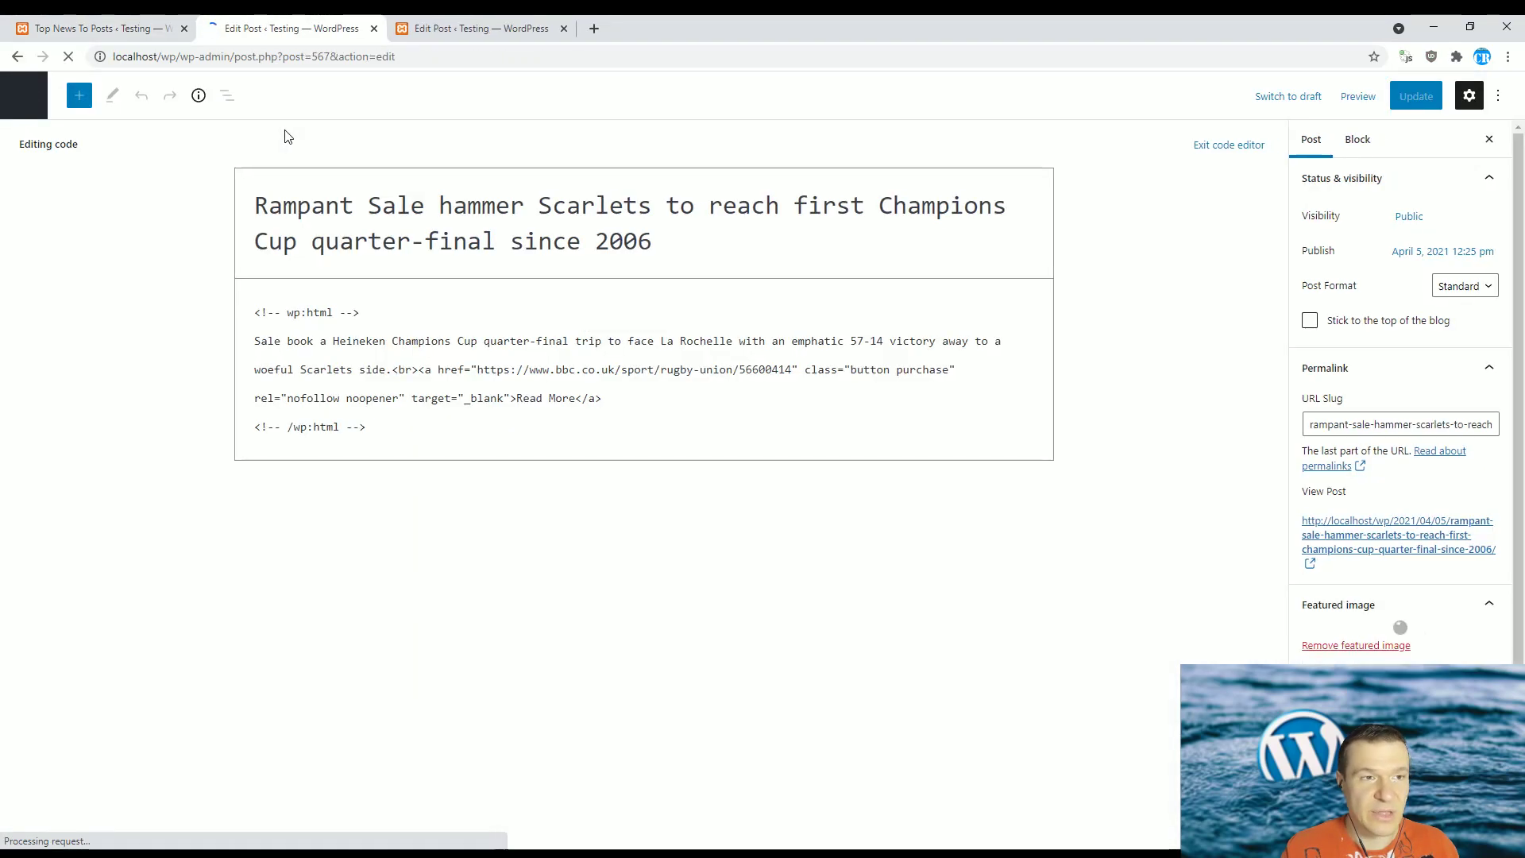
- Highlight the new post's opening wp:html comment, and preview its Custom HTML block in the visual editor
{"action": "left_click_drag", "start_coordinate": [262, 312], "coordinate": [412, 313]}
{"action": "left_click", "coordinate": [412, 313]}
{"action": "left_click", "coordinate": [1497, 95]}
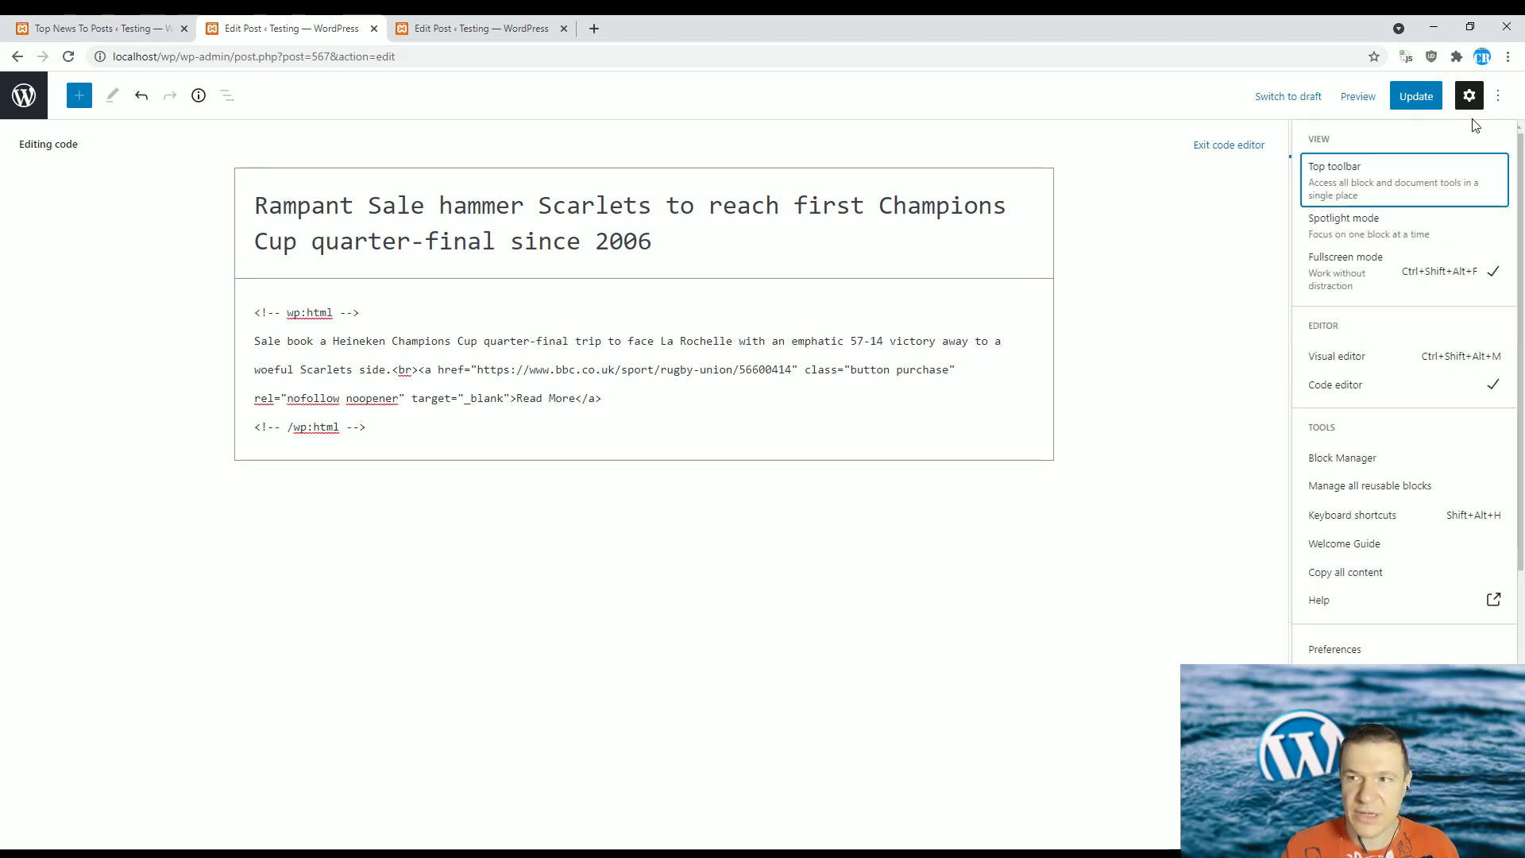
{"action": "left_click", "coordinate": [1334, 363]}
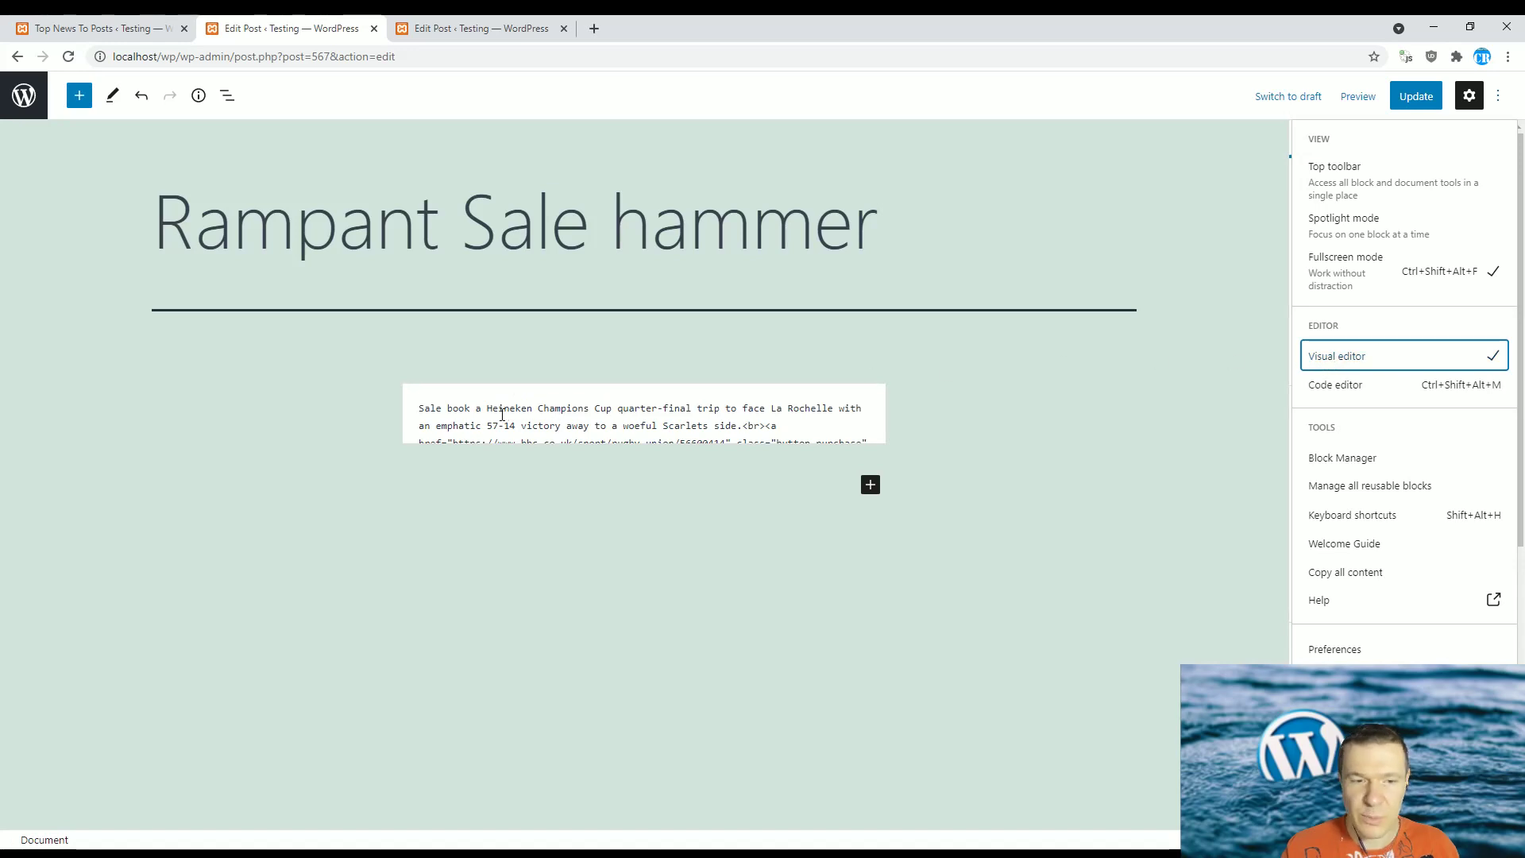
{"action": "left_click", "coordinate": [716, 442]}
{"action": "left_click", "coordinate": [516, 619]}
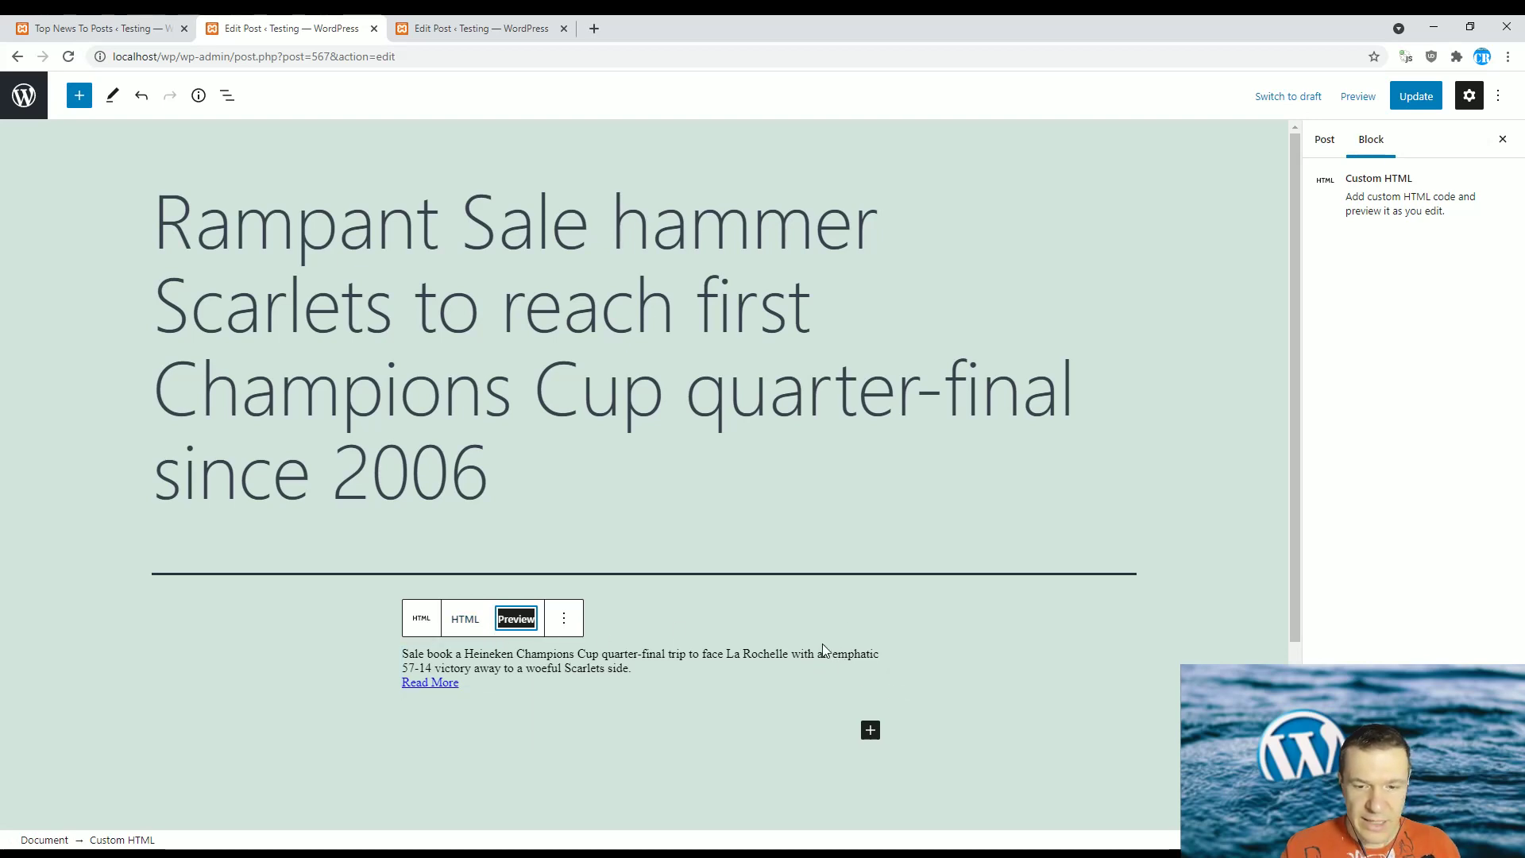
- Open the post in the code editor and change its opening and closing wp:html comments to wp:paragraph
{"action": "left_click", "coordinate": [1503, 139]}
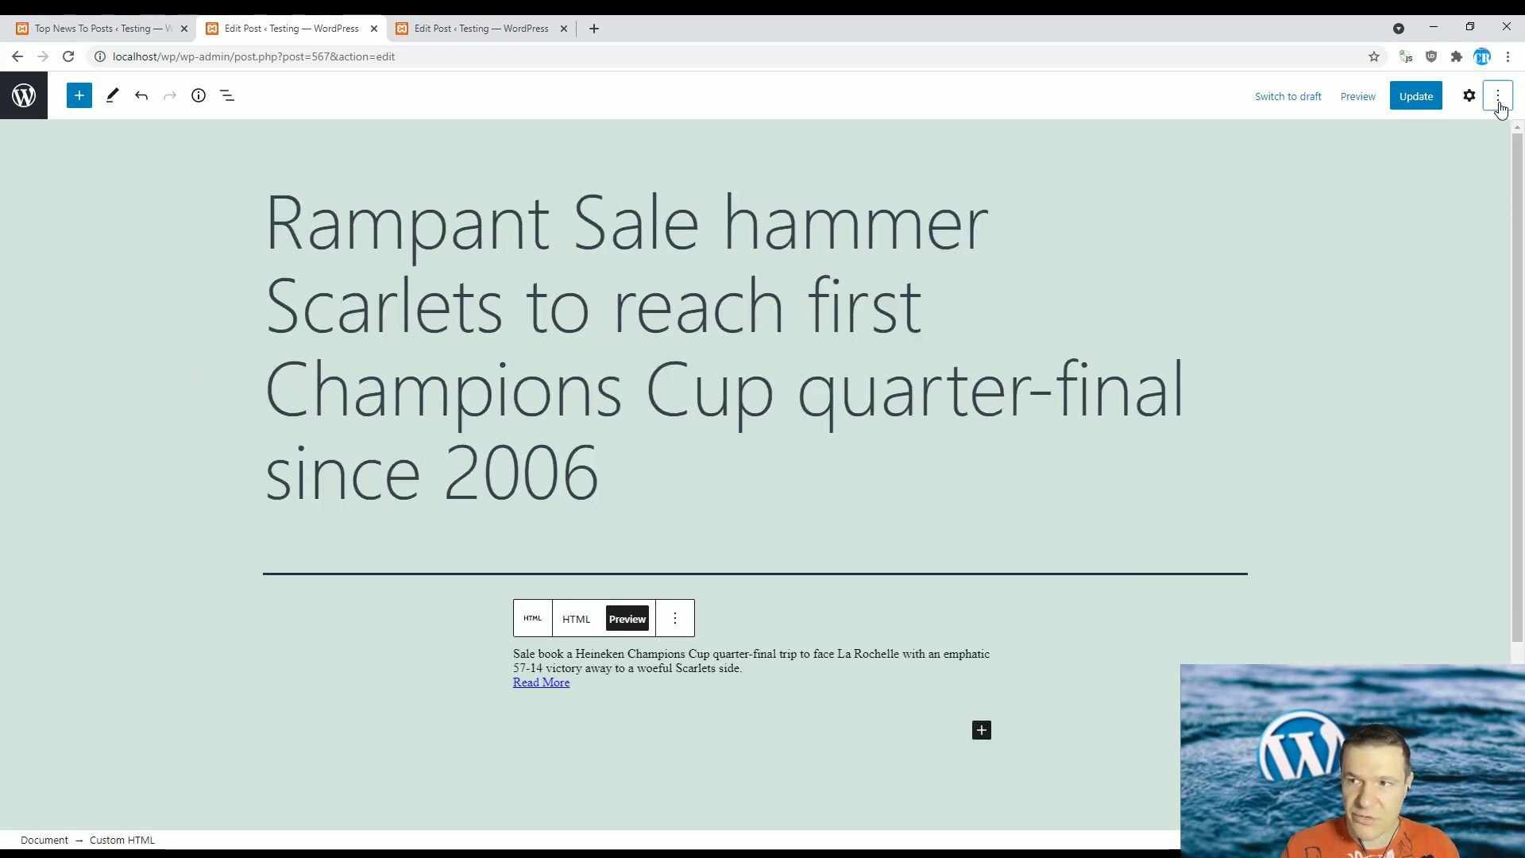
{"action": "left_click", "coordinate": [1498, 95]}
{"action": "left_click", "coordinate": [1337, 385]}
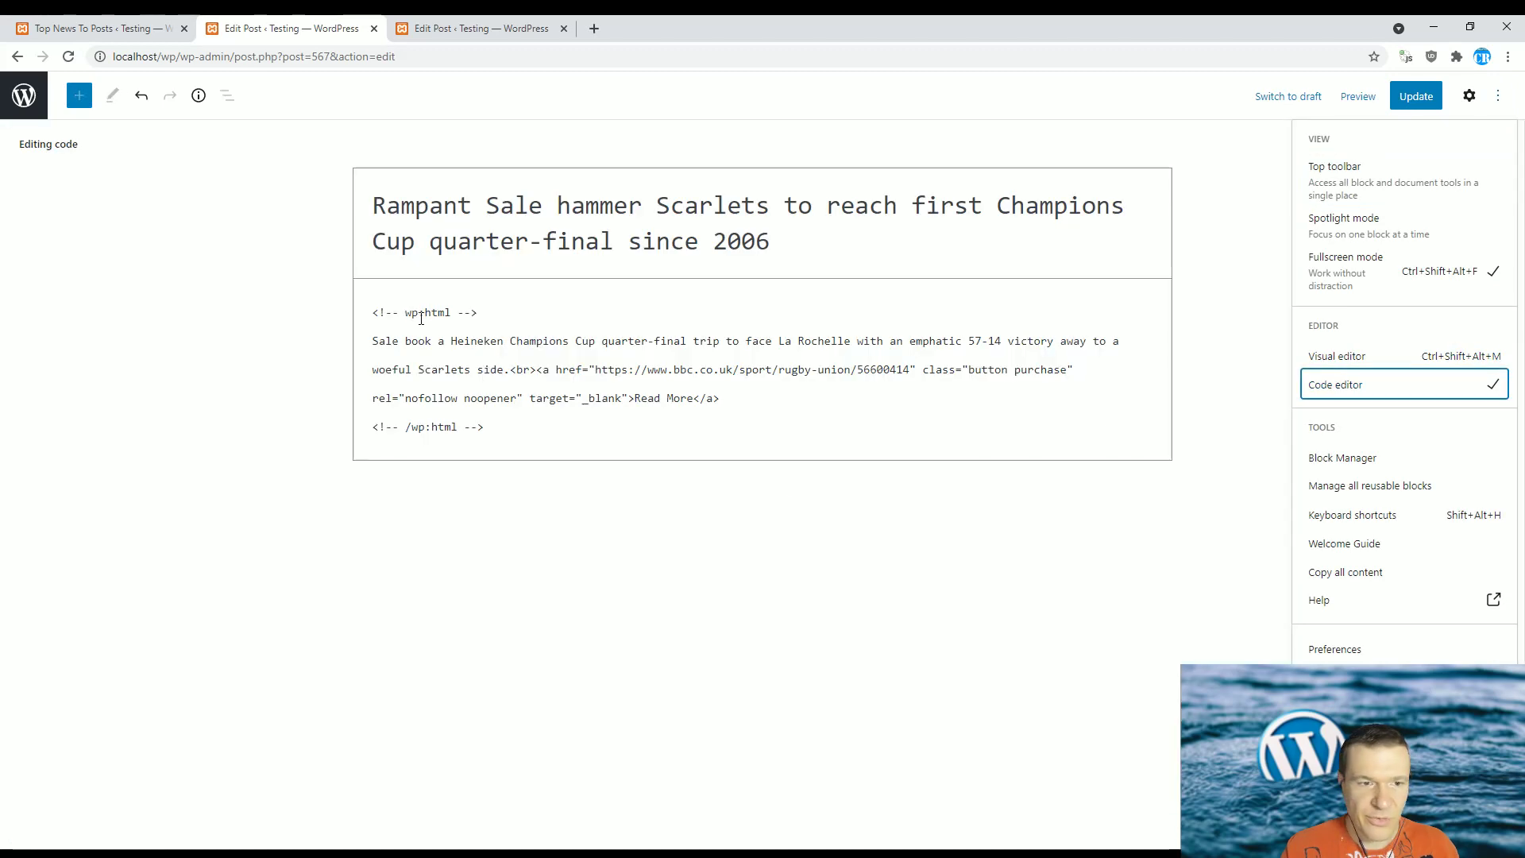
{"action": "left_click", "coordinate": [421, 318]}
{"action": "double_click", "coordinate": [427, 313]}
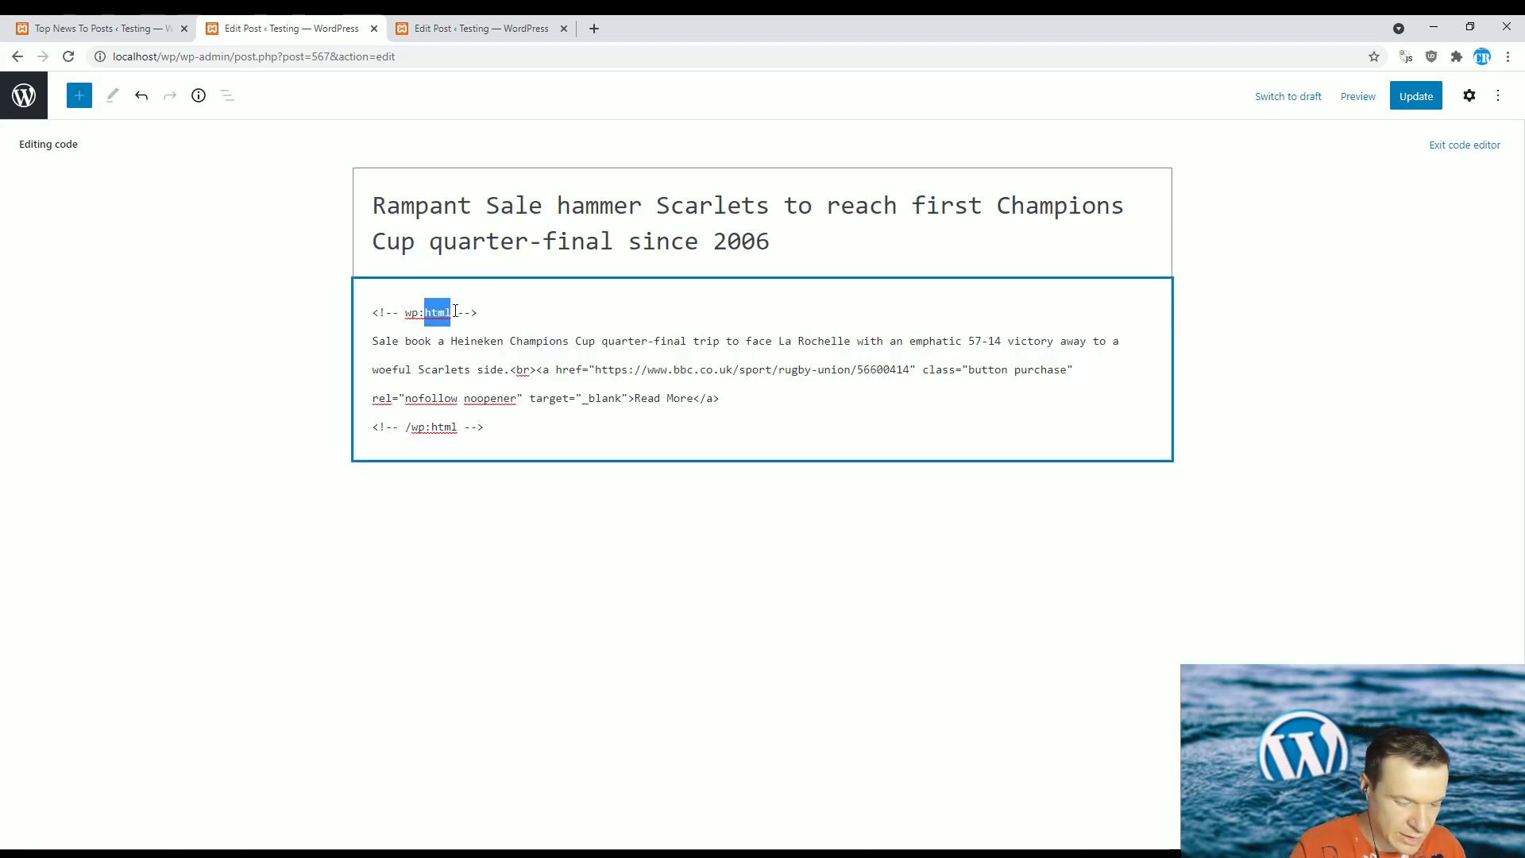
{"action": "type", "text": "paragraph"}
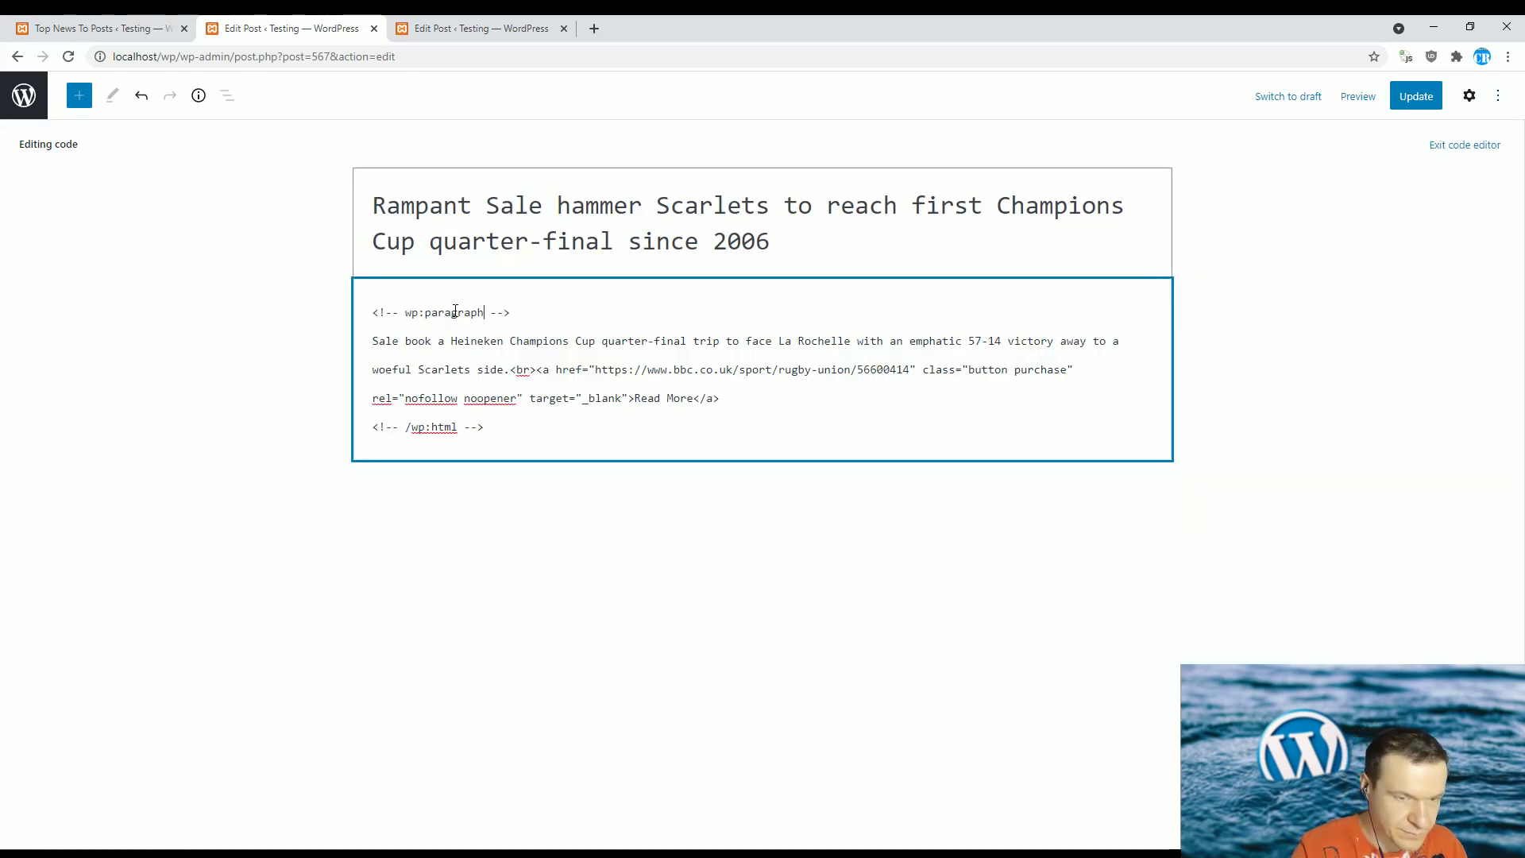
{"action": "double_click", "coordinate": [427, 313]}
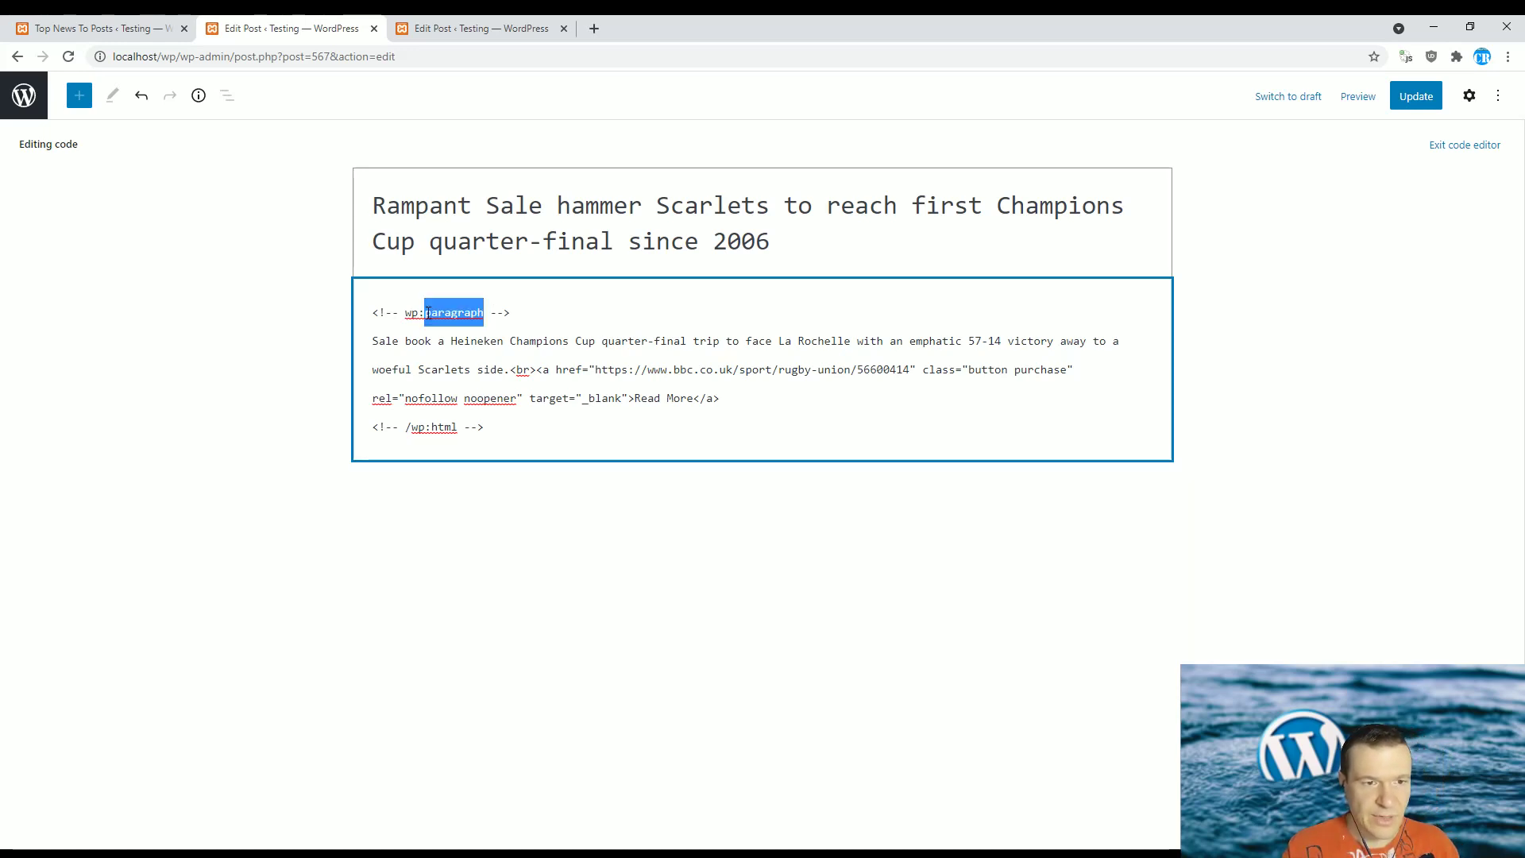
{"action": "key", "text": "ctrl+c"}
{"action": "double_click", "coordinate": [440, 427]}
{"action": "key", "text": "ctrl+v"}
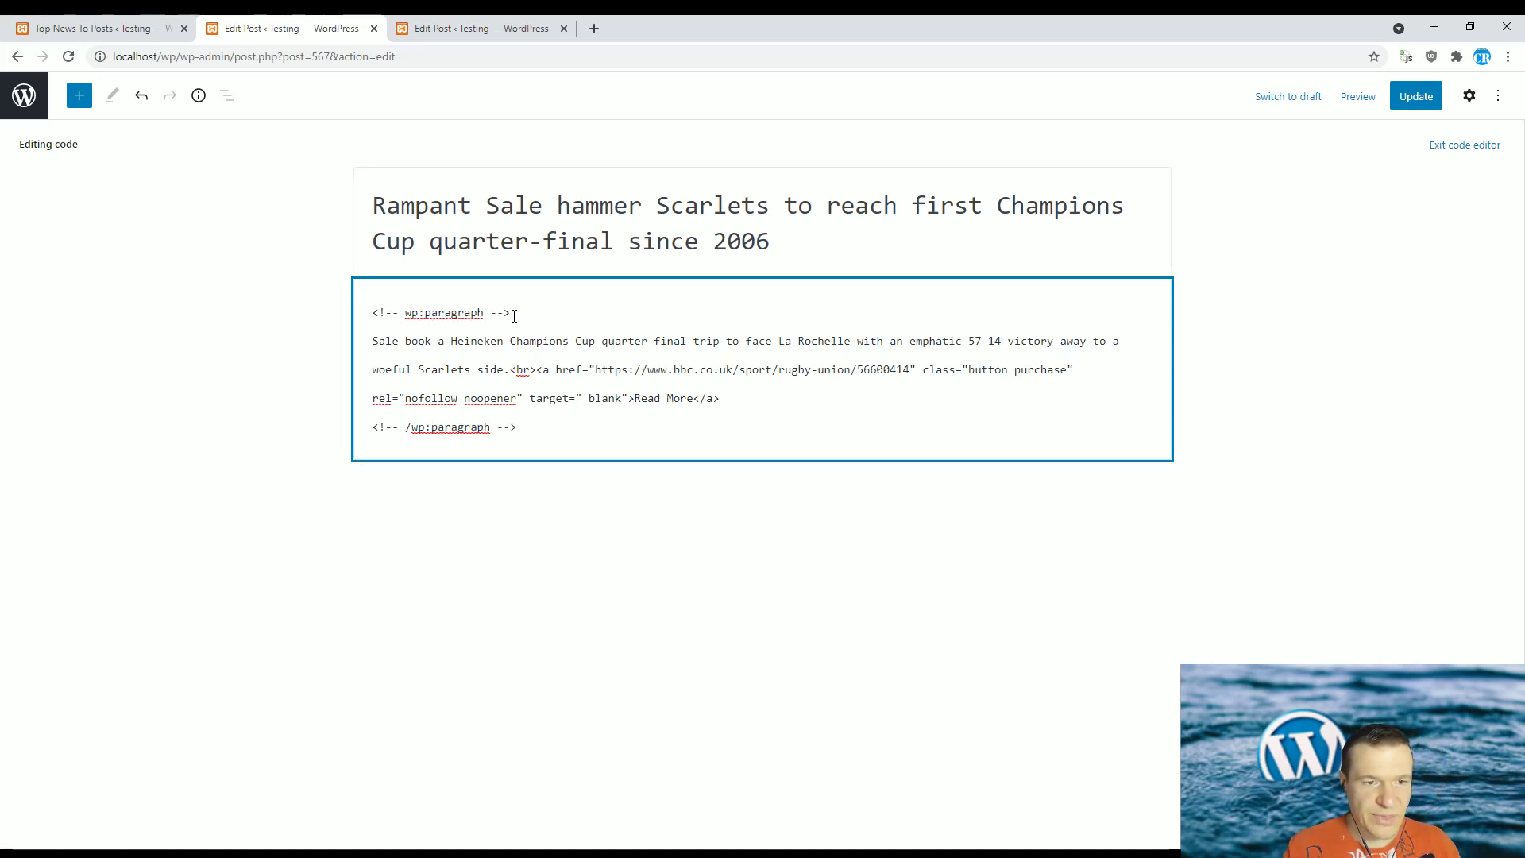
- Copy the opening wp:paragraph comment and return the post to the visual editor
{"action": "left_click_drag", "start_coordinate": [514, 315], "coordinate": [338, 324]}
{"action": "left_click", "coordinate": [1497, 95]}
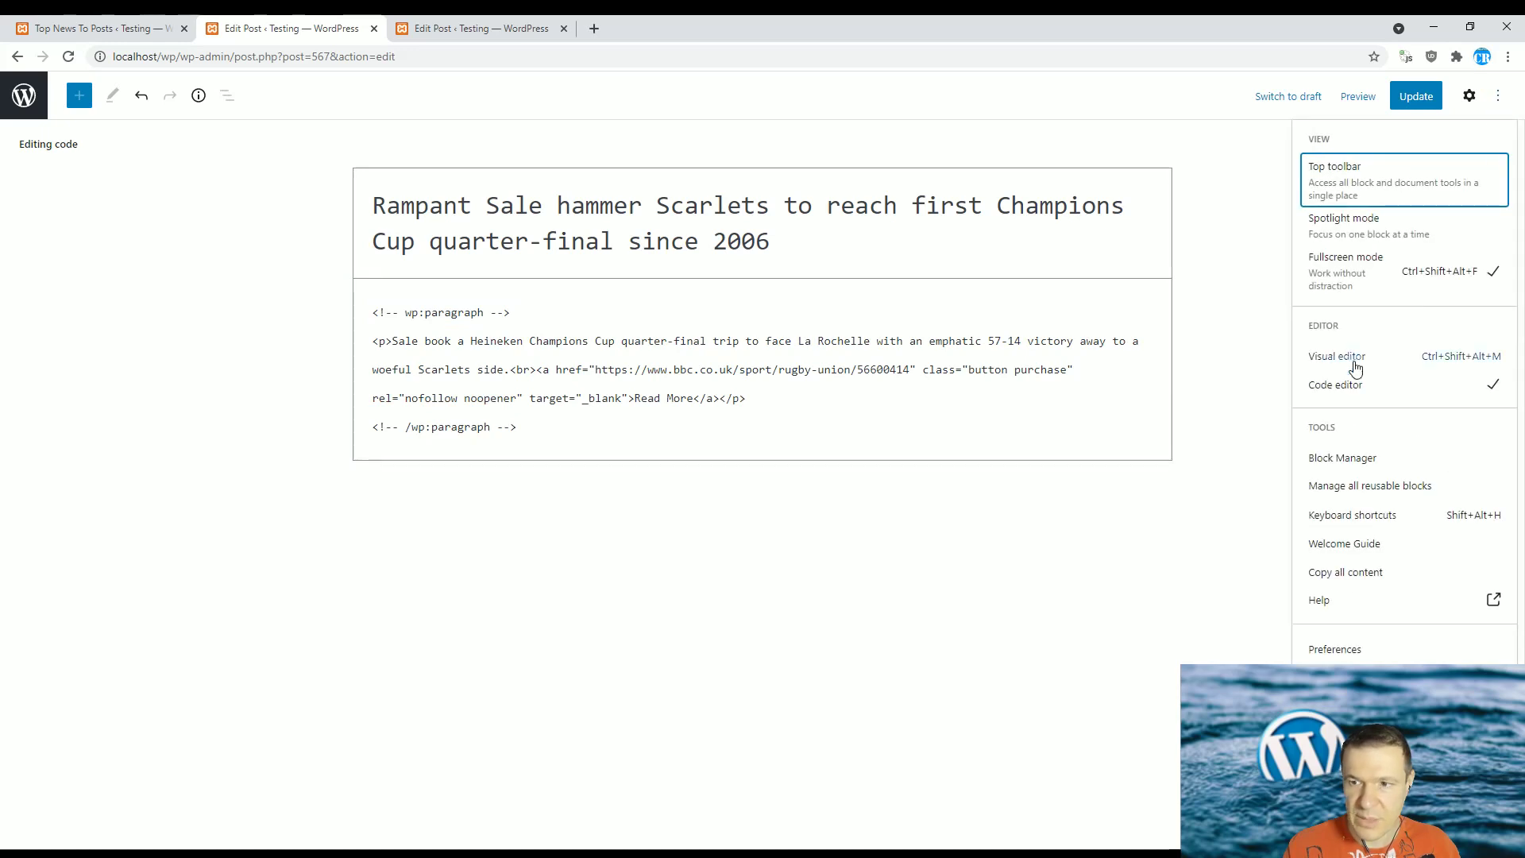
{"action": "left_click", "coordinate": [1342, 356]}
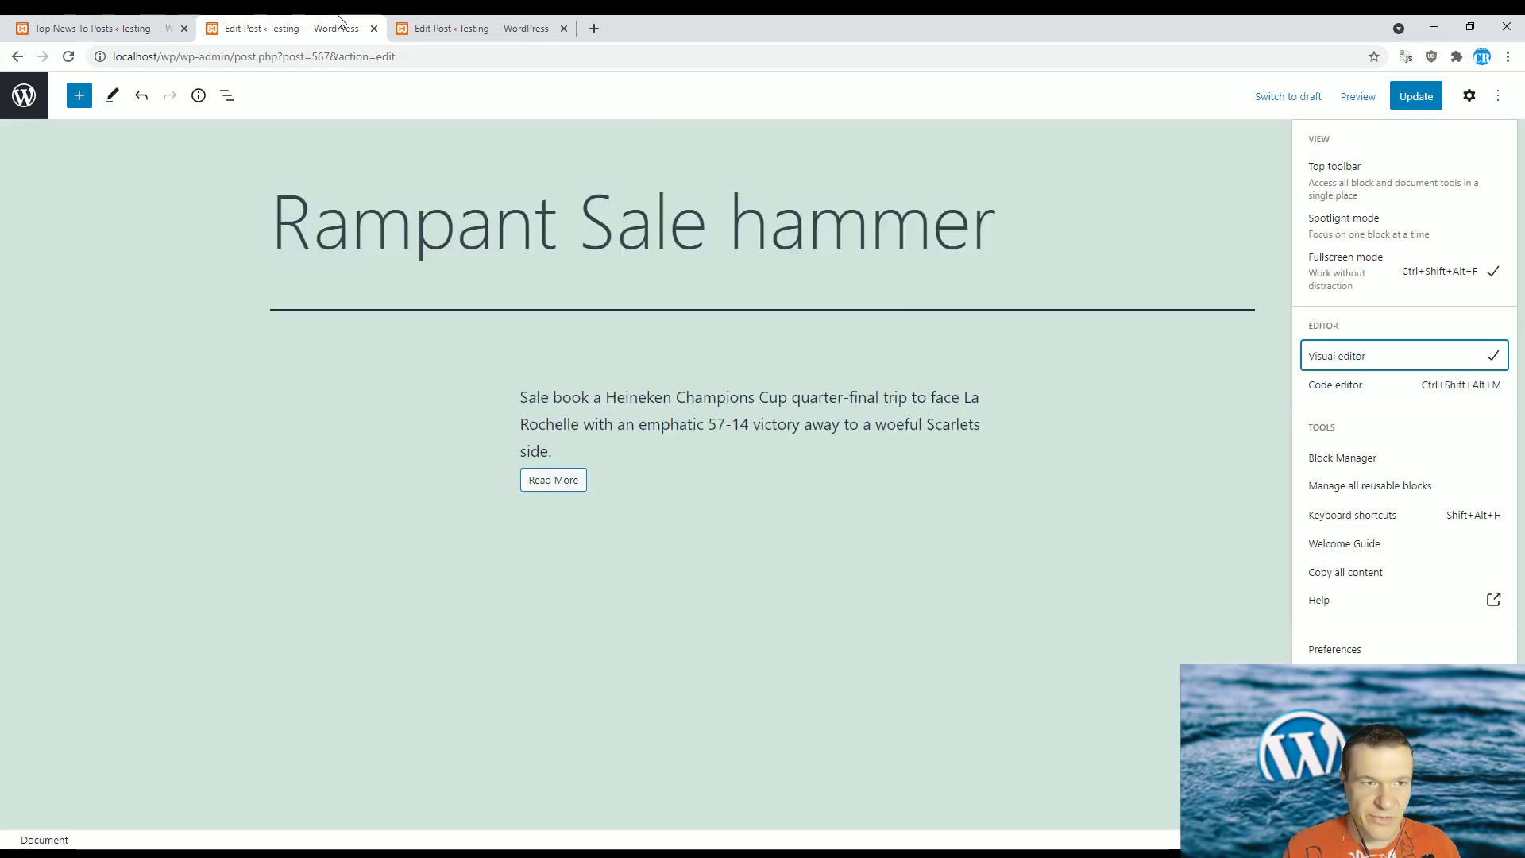
- In the BBC News rule's Generated Post Content, change the opening block comment to wp:paragraph
{"action": "left_click", "coordinate": [119, 28]}
{"action": "left_click", "coordinate": [1036, 216]}
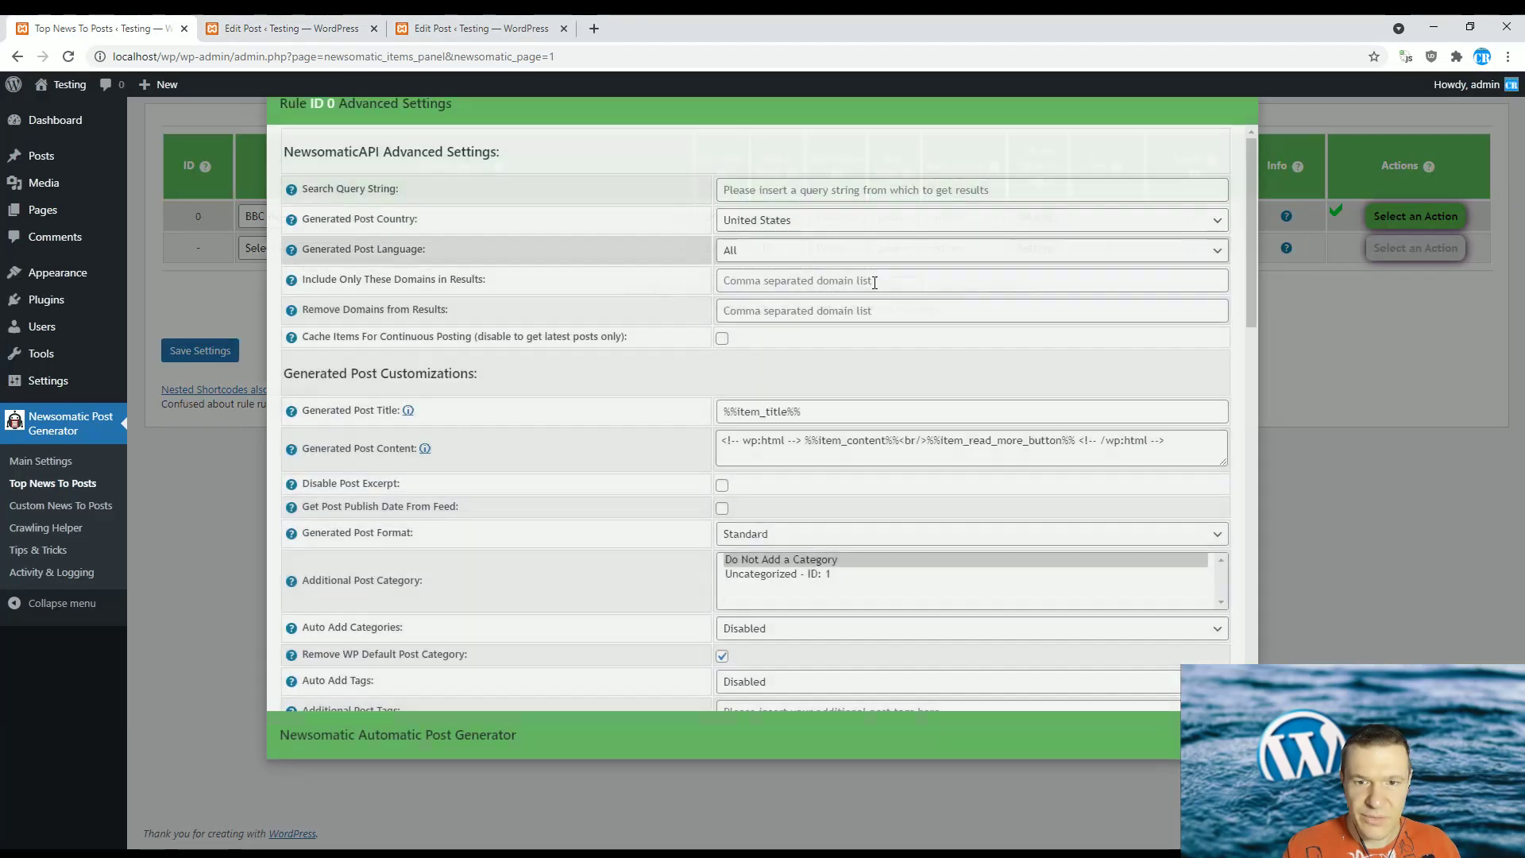
{"action": "double_click", "coordinate": [762, 465]}
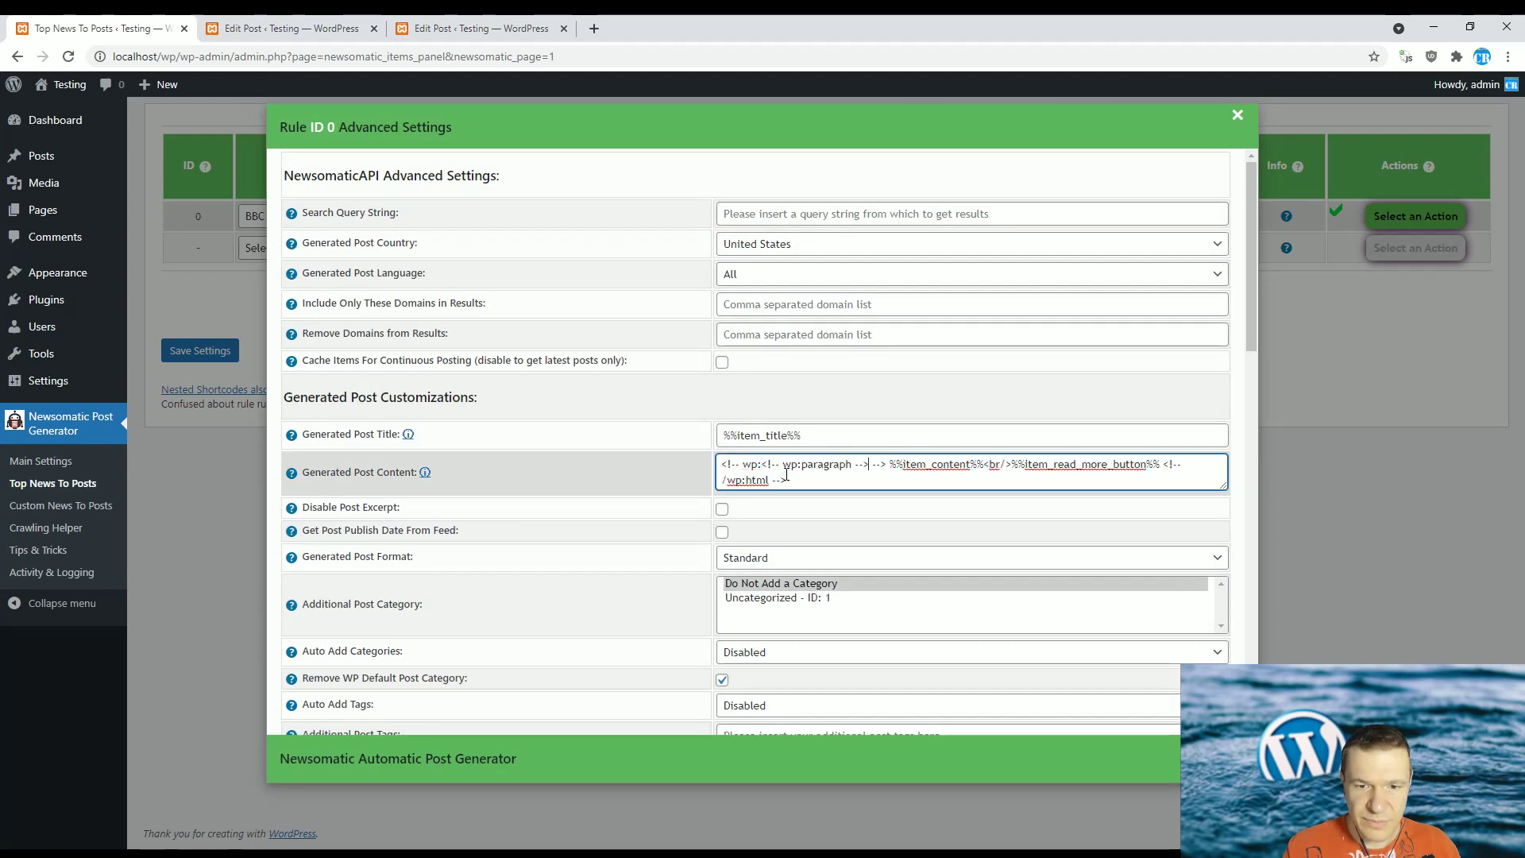
{"action": "key", "text": "ctrl+v"}
{"action": "left_click_drag", "start_coordinate": [800, 464], "coordinate": [850, 465]}
{"action": "key", "text": "ctrl+c"}
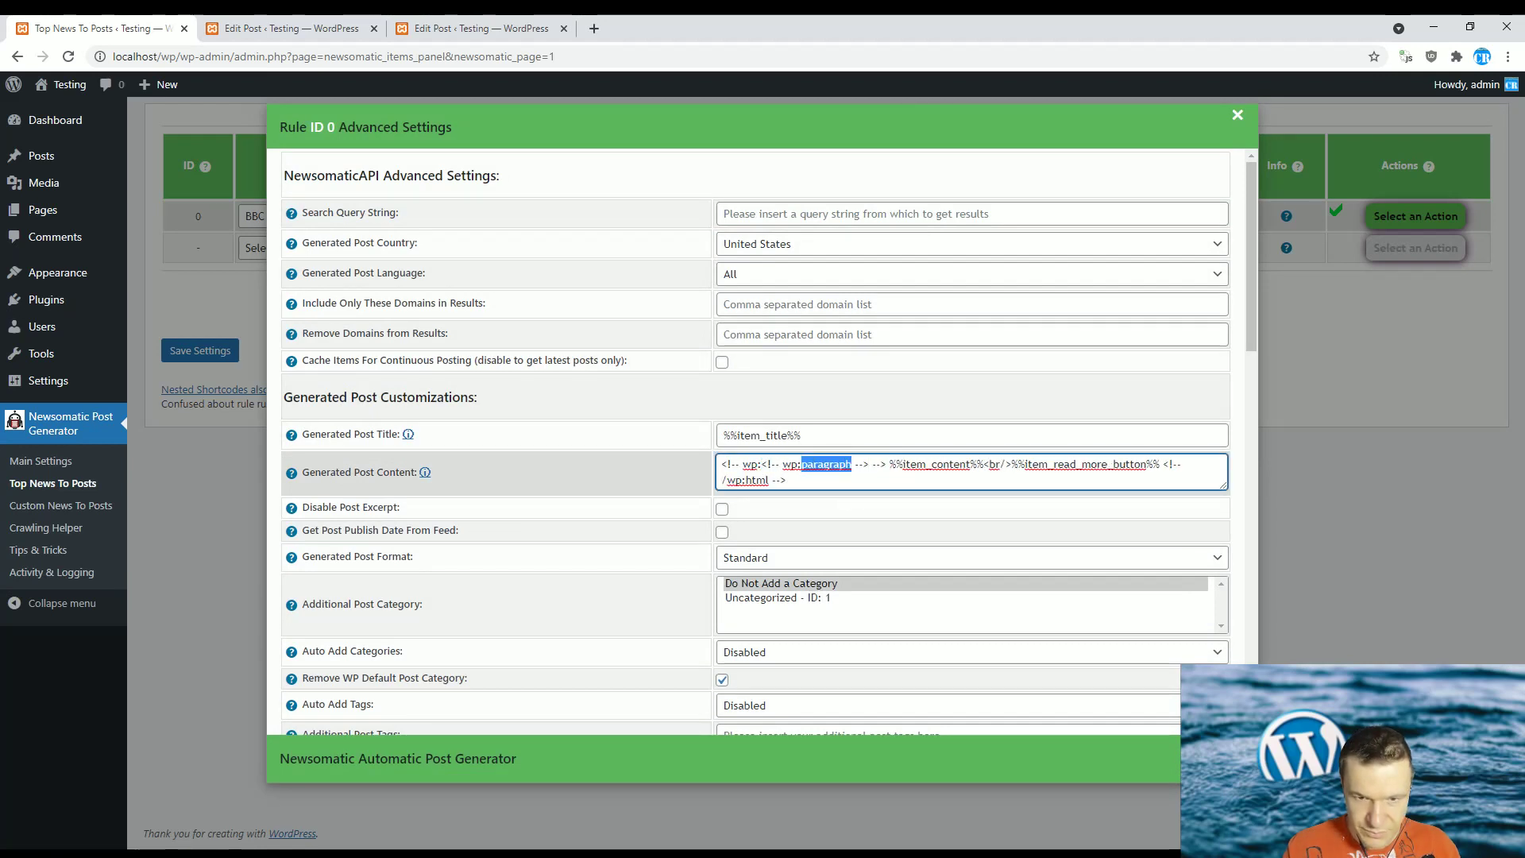
{"action": "key", "text": "ctrl+z"}
{"action": "key", "text": "ctrl+v"}
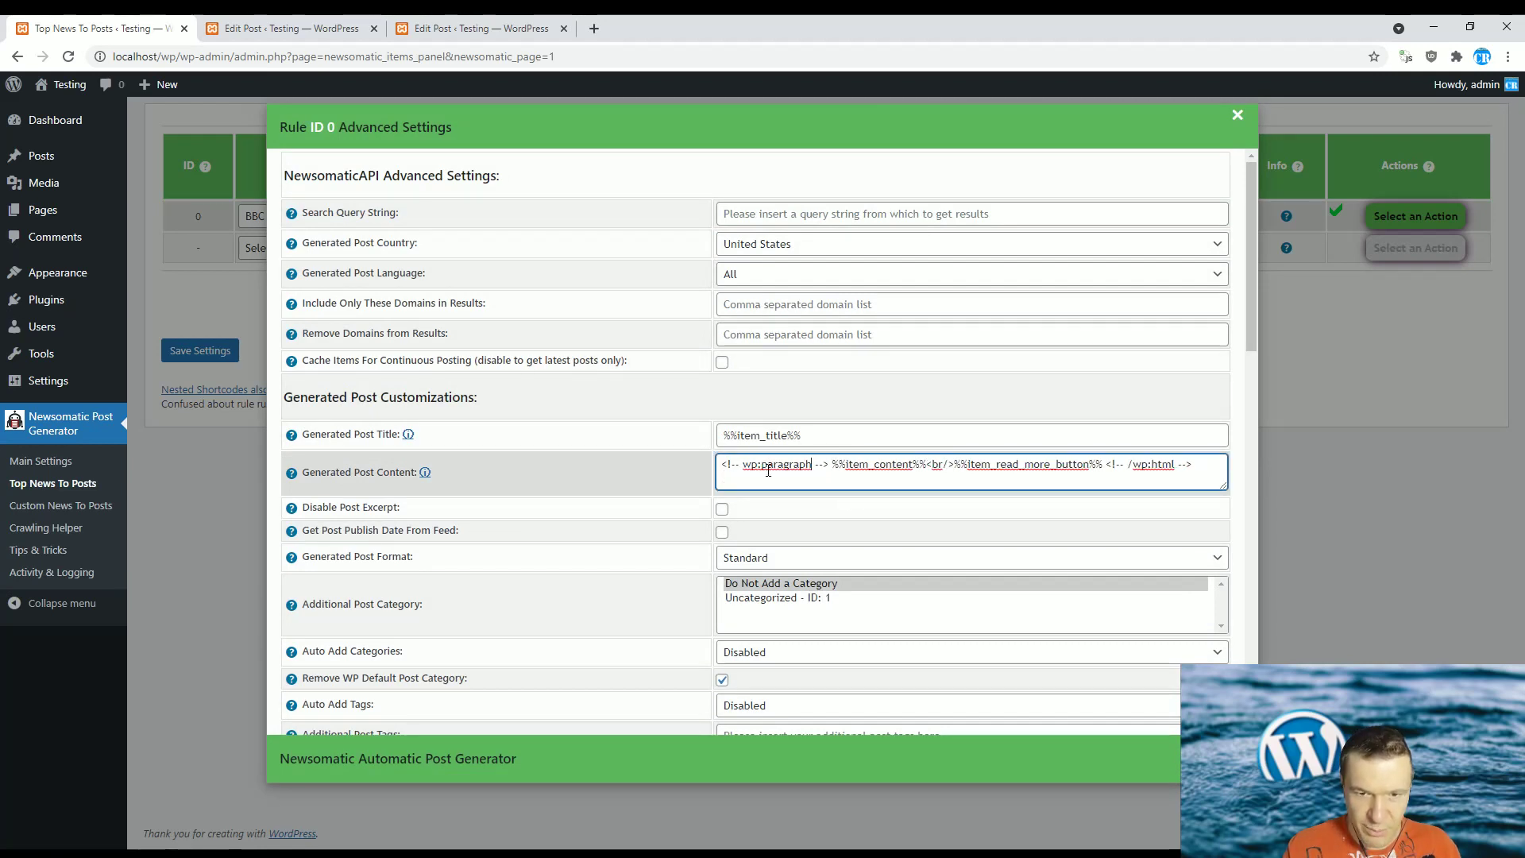
- Change the closing block comment in Generated Post Content to /wp:paragraph and save the rule settings
{"action": "double_click", "coordinate": [1151, 463]}
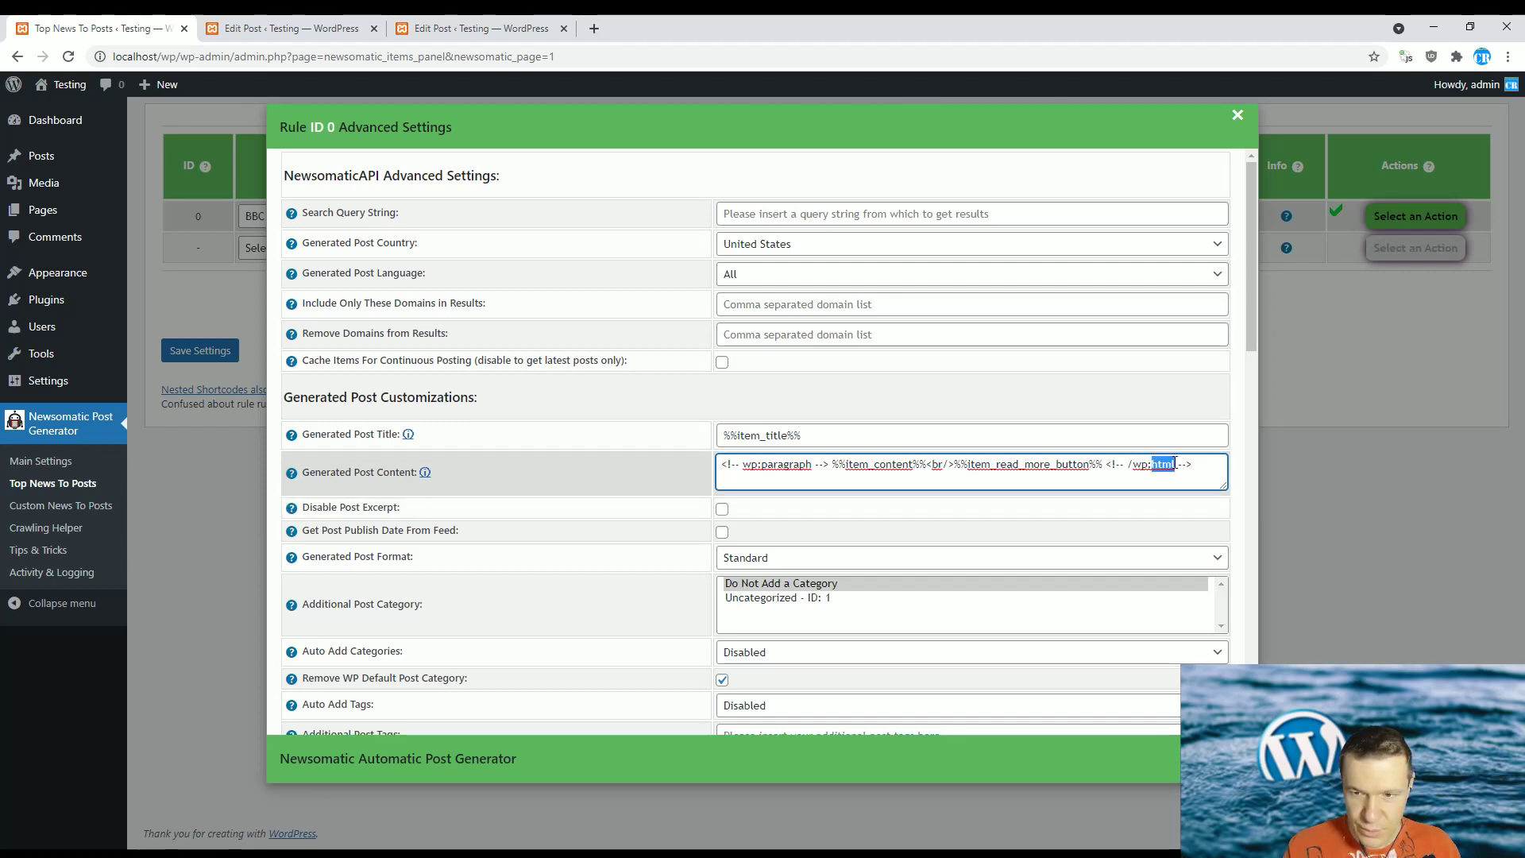
{"action": "key", "text": "ctrl+v"}
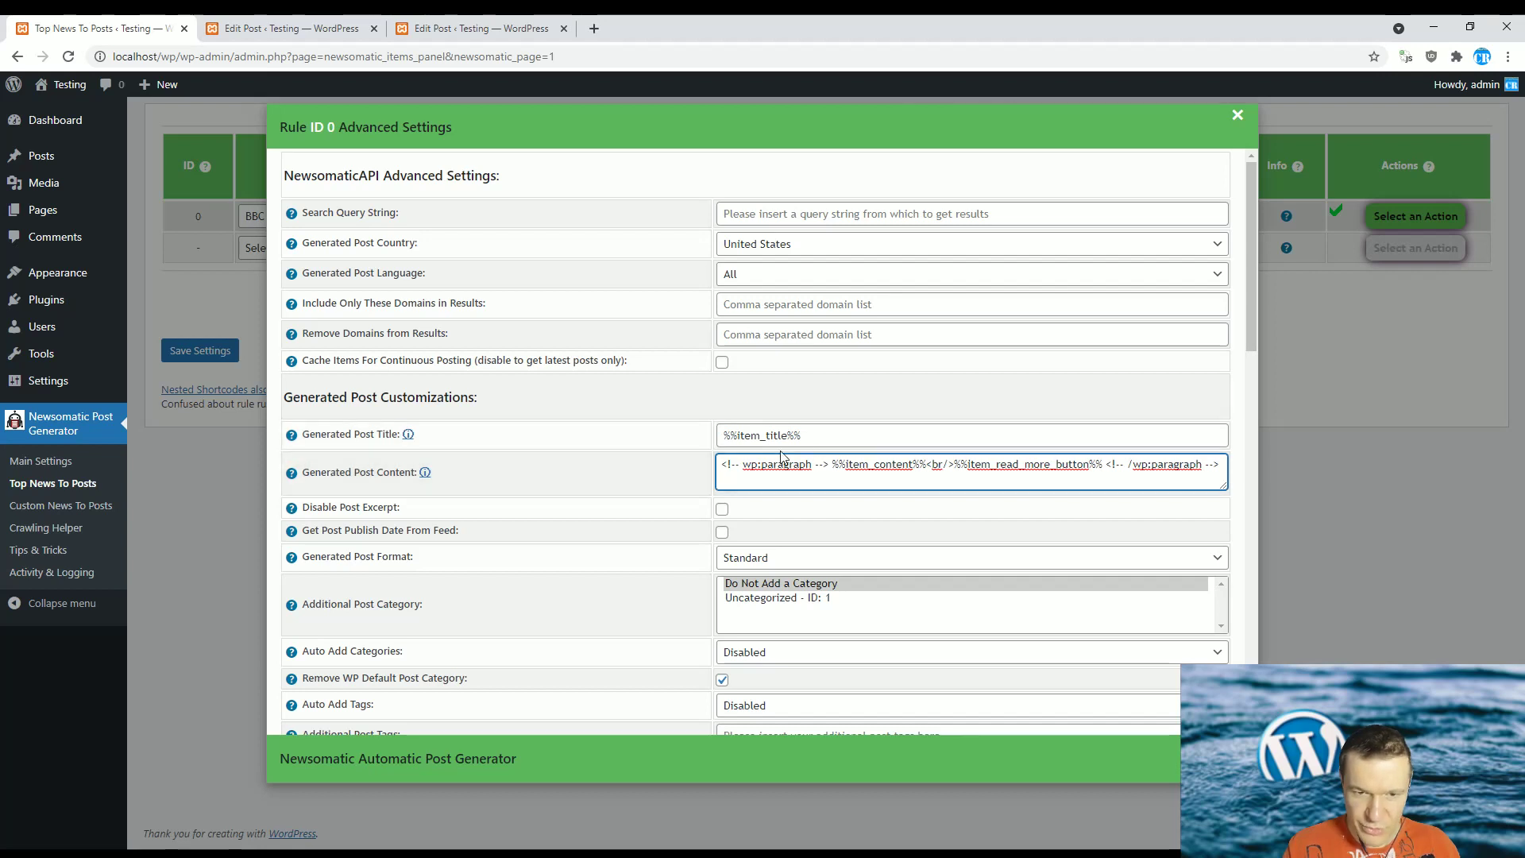
{"action": "left_click", "coordinate": [199, 355]}
{"action": "left_click", "coordinate": [208, 353]}
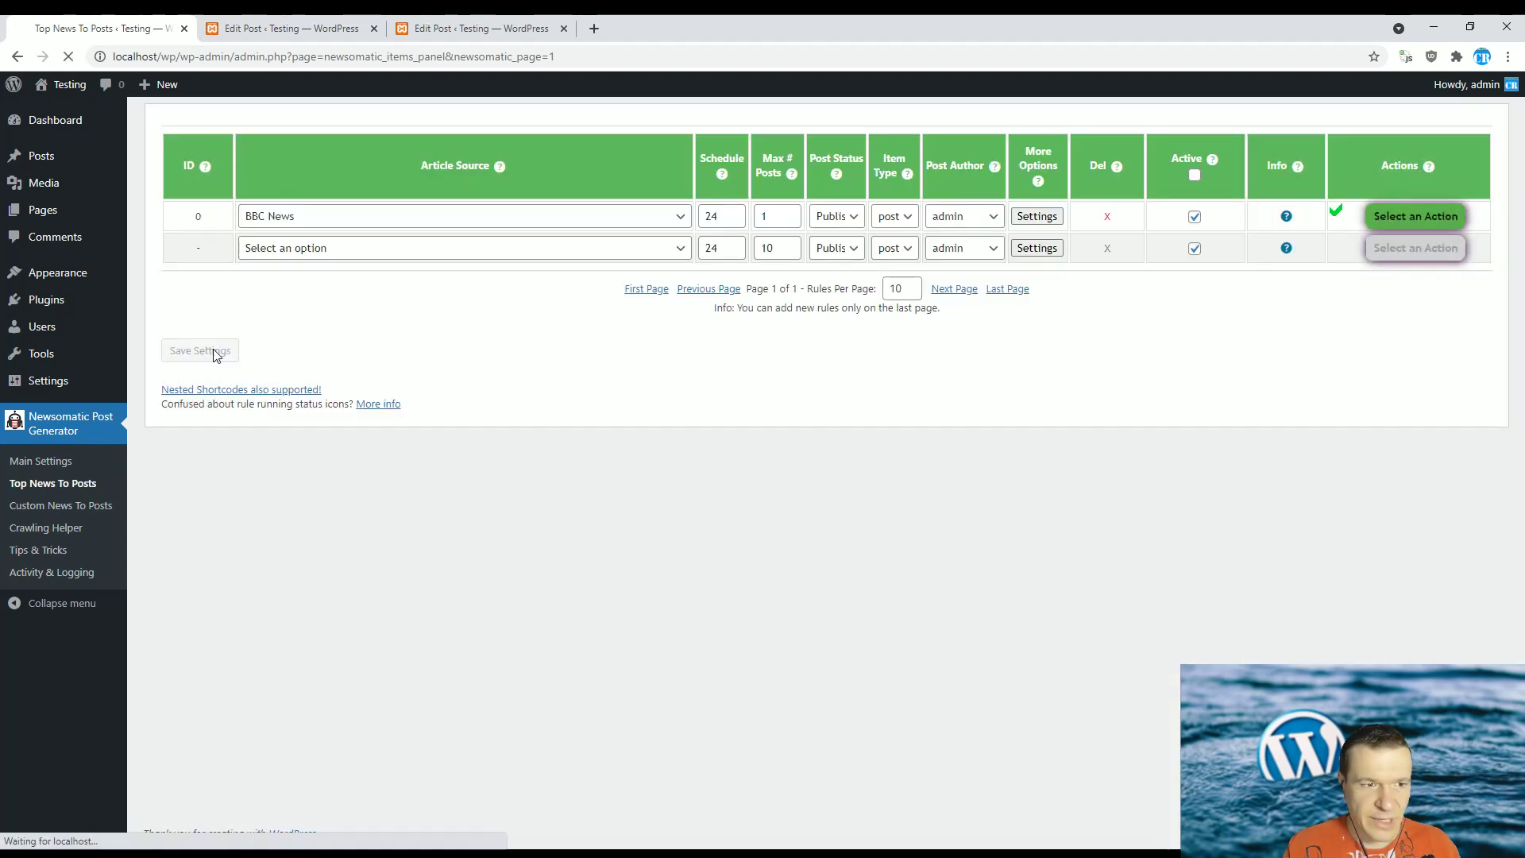
- Permanently delete all posts generated by the BBC News rule, confirming the deletion
{"action": "left_click", "coordinate": [1408, 215]}
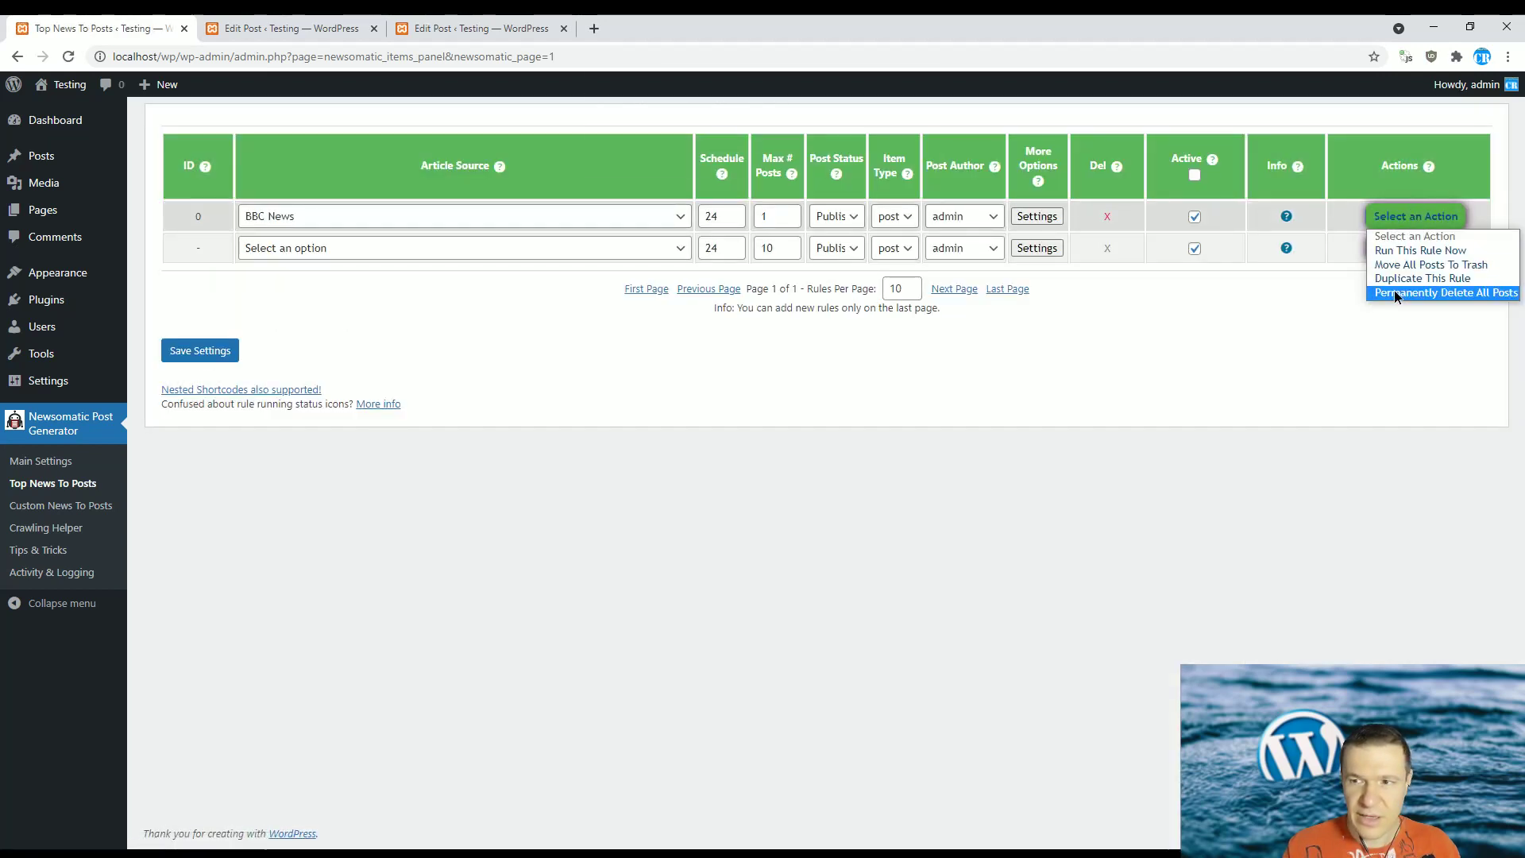
{"action": "left_click", "coordinate": [1395, 292]}
{"action": "key", "text": "Return"}
- Run the BBC News rule to generate a post with the paragraph block template
{"action": "left_click", "coordinate": [1385, 223]}
{"action": "left_click", "coordinate": [1388, 251]}
{"action": "key", "text": "Return"}
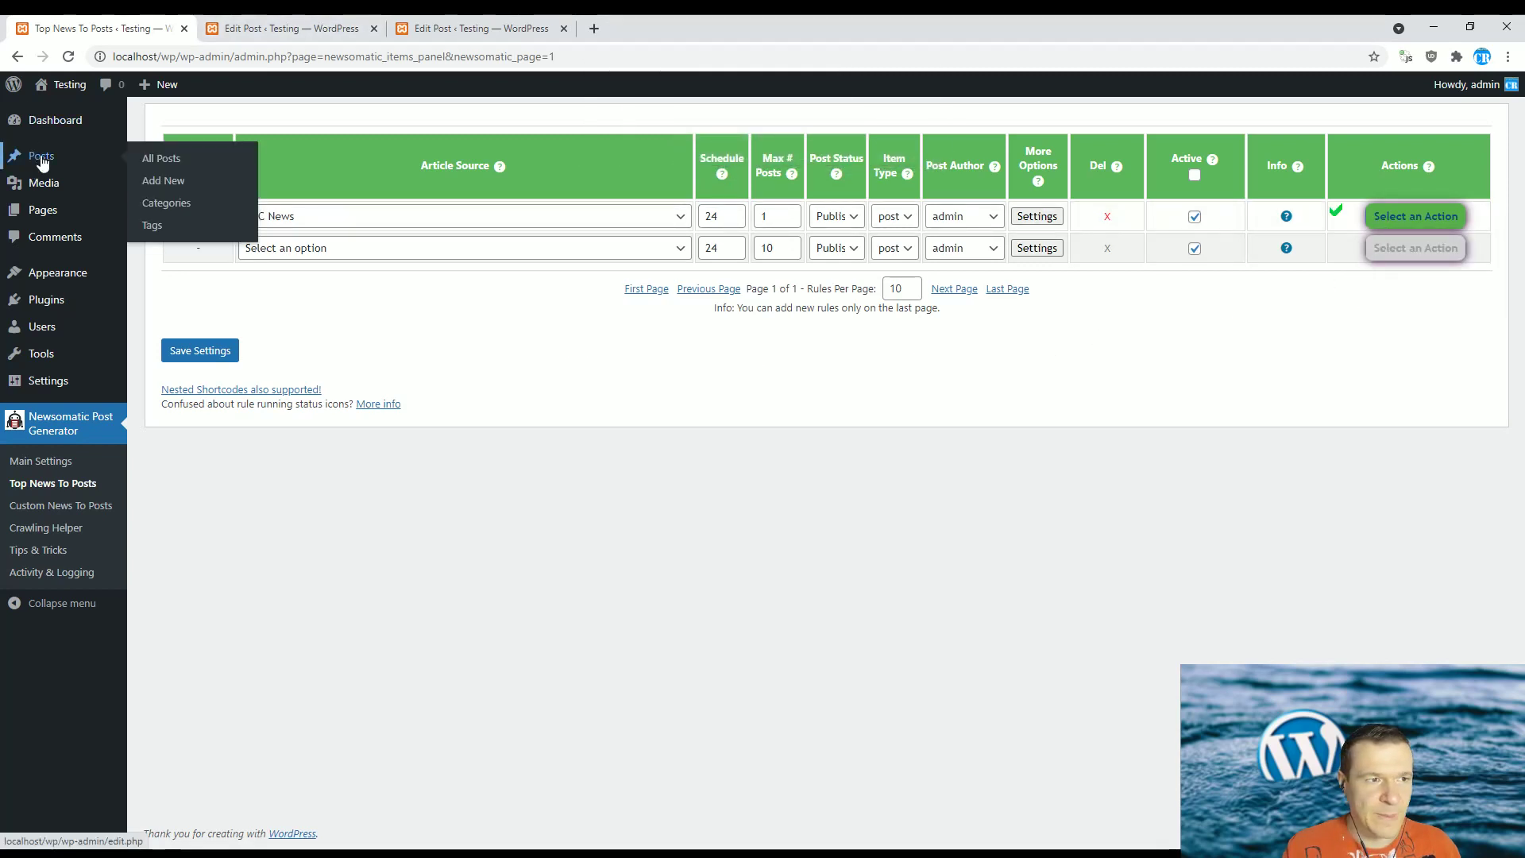
- Open the list of all posts in a new tab, open the generated post for editing and select its paragraph block
{"action": "middle_click", "coordinate": [167, 157]}
{"action": "left_click", "coordinate": [495, 22]}
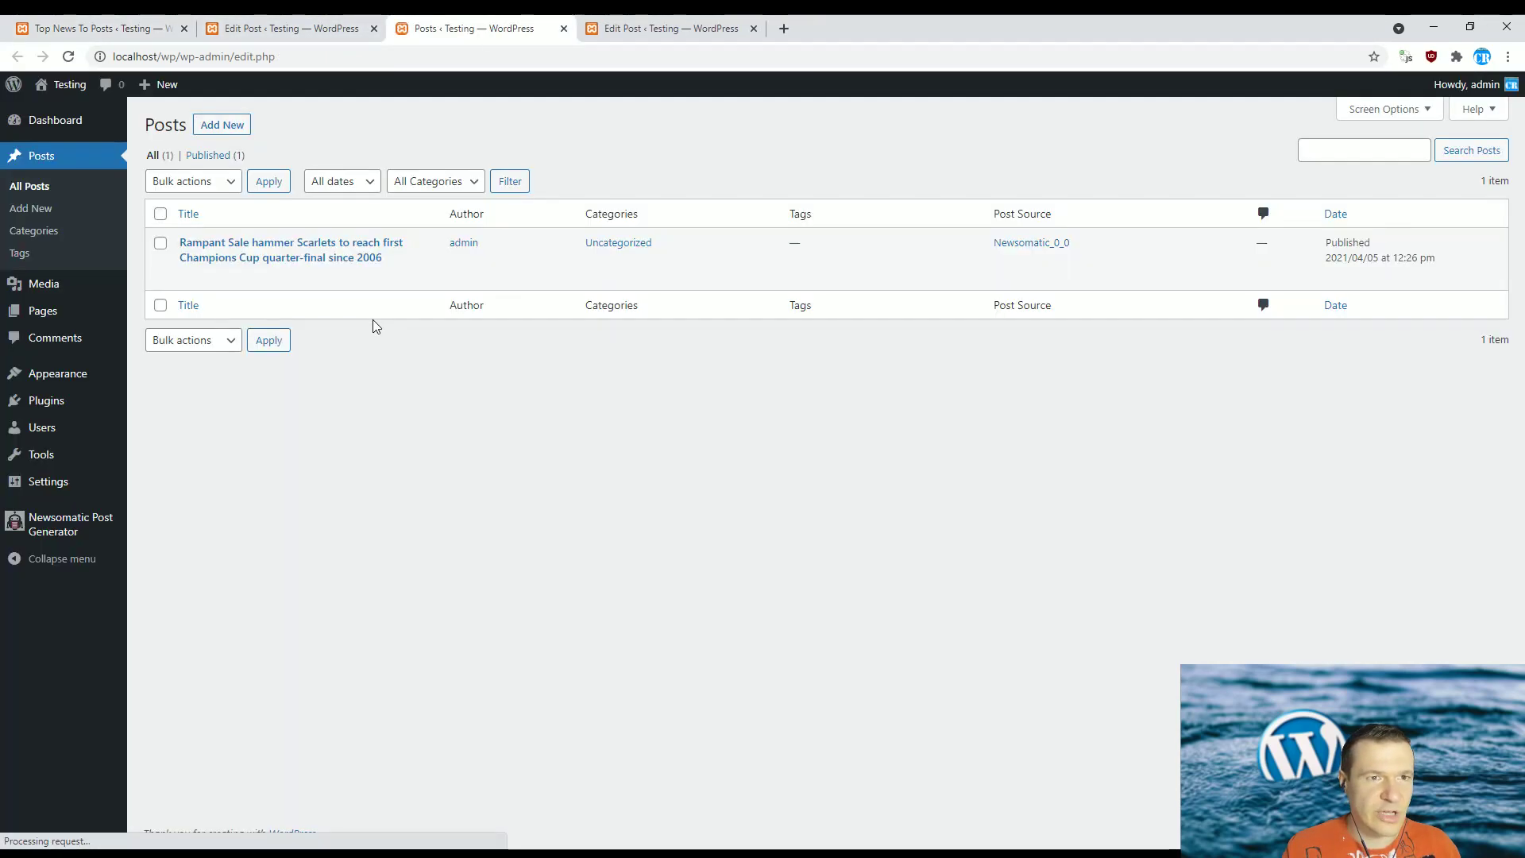
{"action": "left_click", "coordinate": [278, 254]}
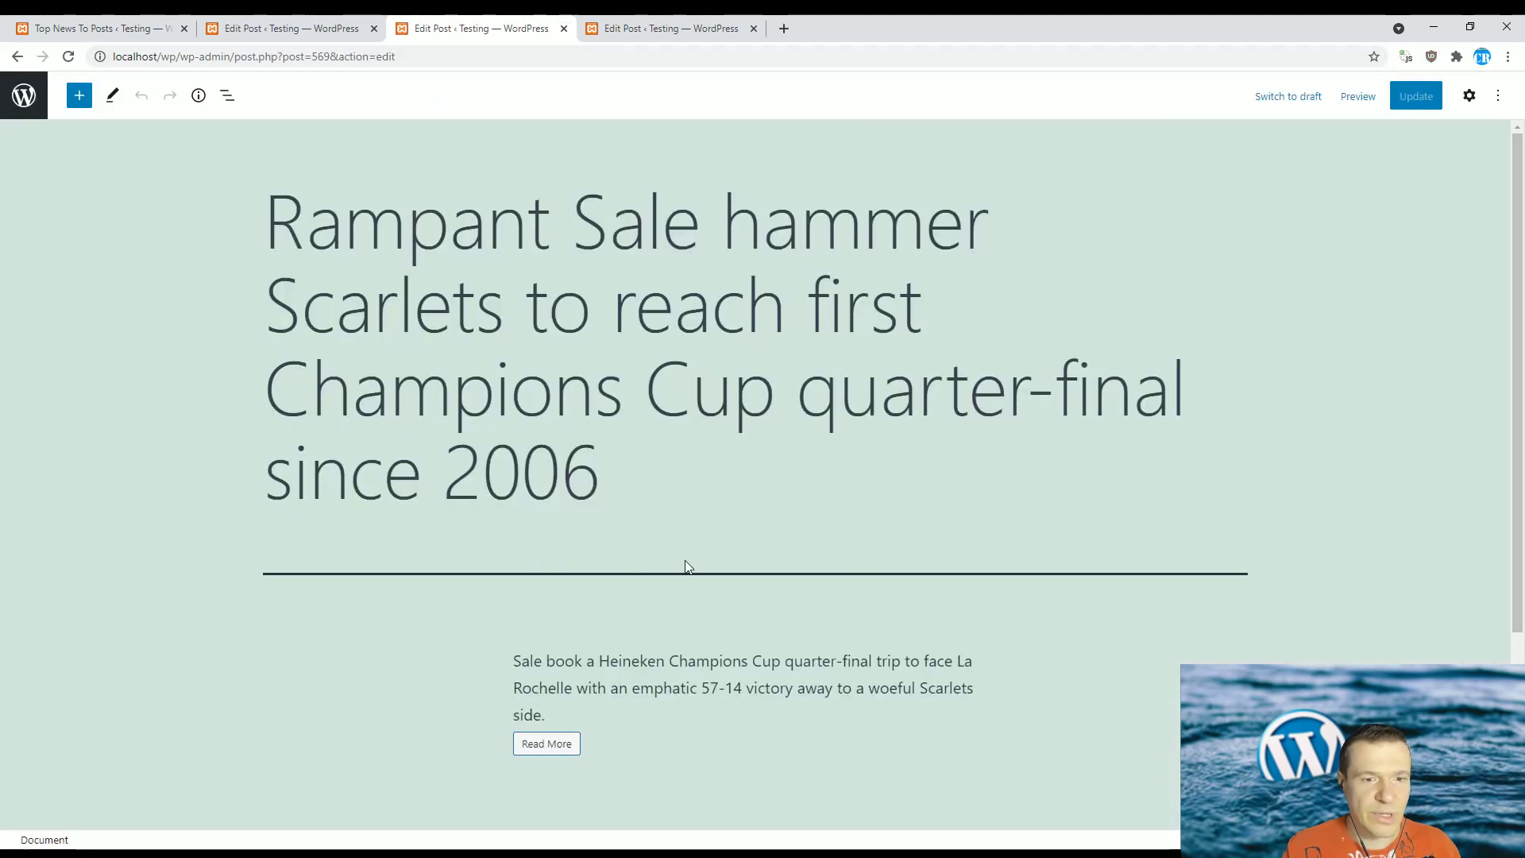
{"action": "left_click", "coordinate": [559, 684]}
{"action": "scroll", "coordinate": [852, 539], "scroll_direction": "down", "scroll_amount": 2}
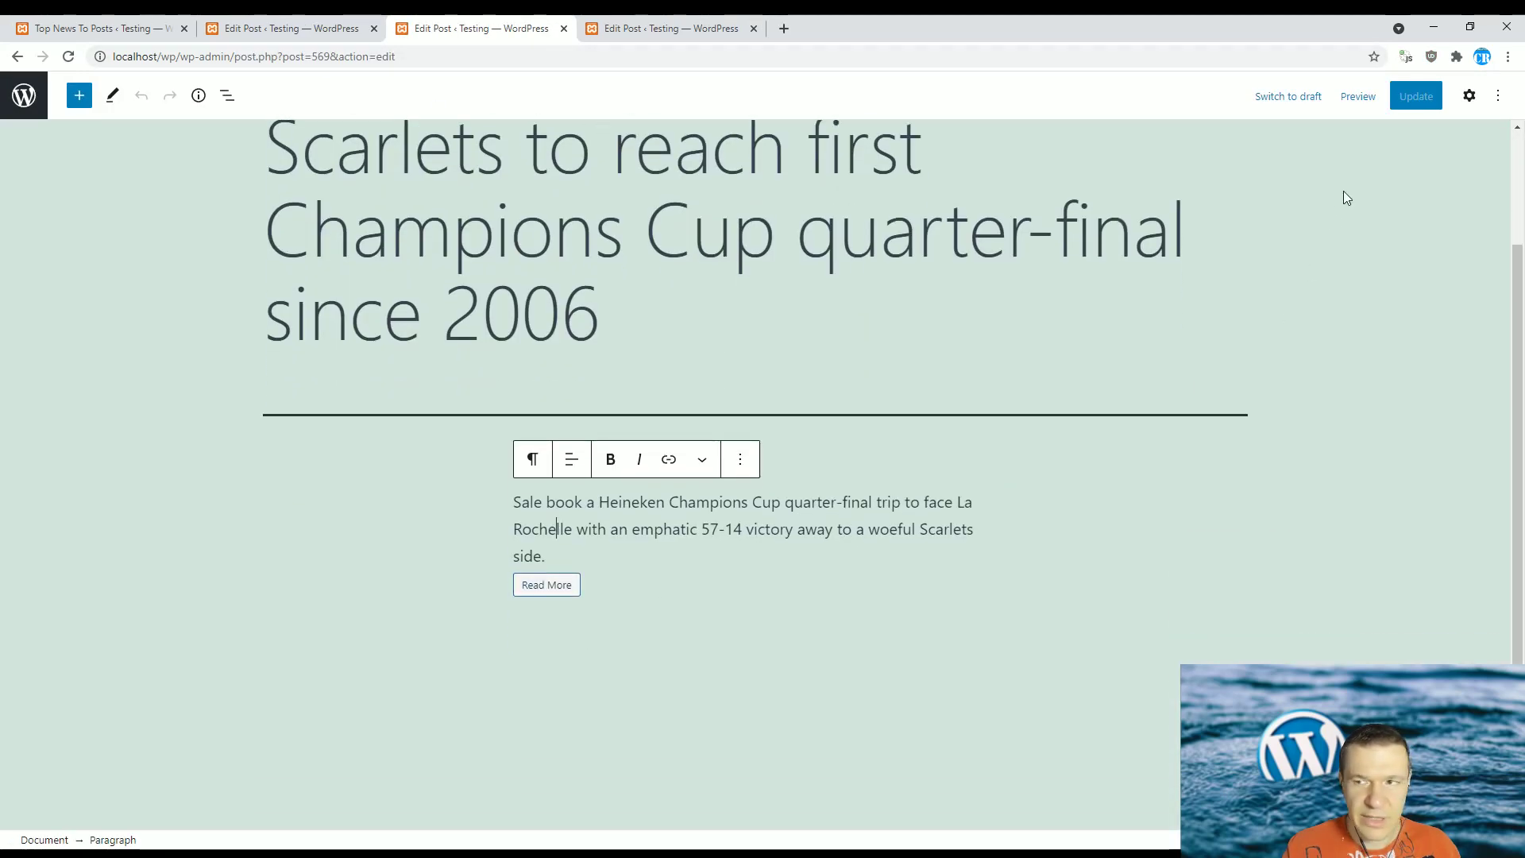
- Switch the generated post to the code editor and highlight its opening and closing wp:paragraph comments
{"action": "left_click", "coordinate": [1506, 99]}
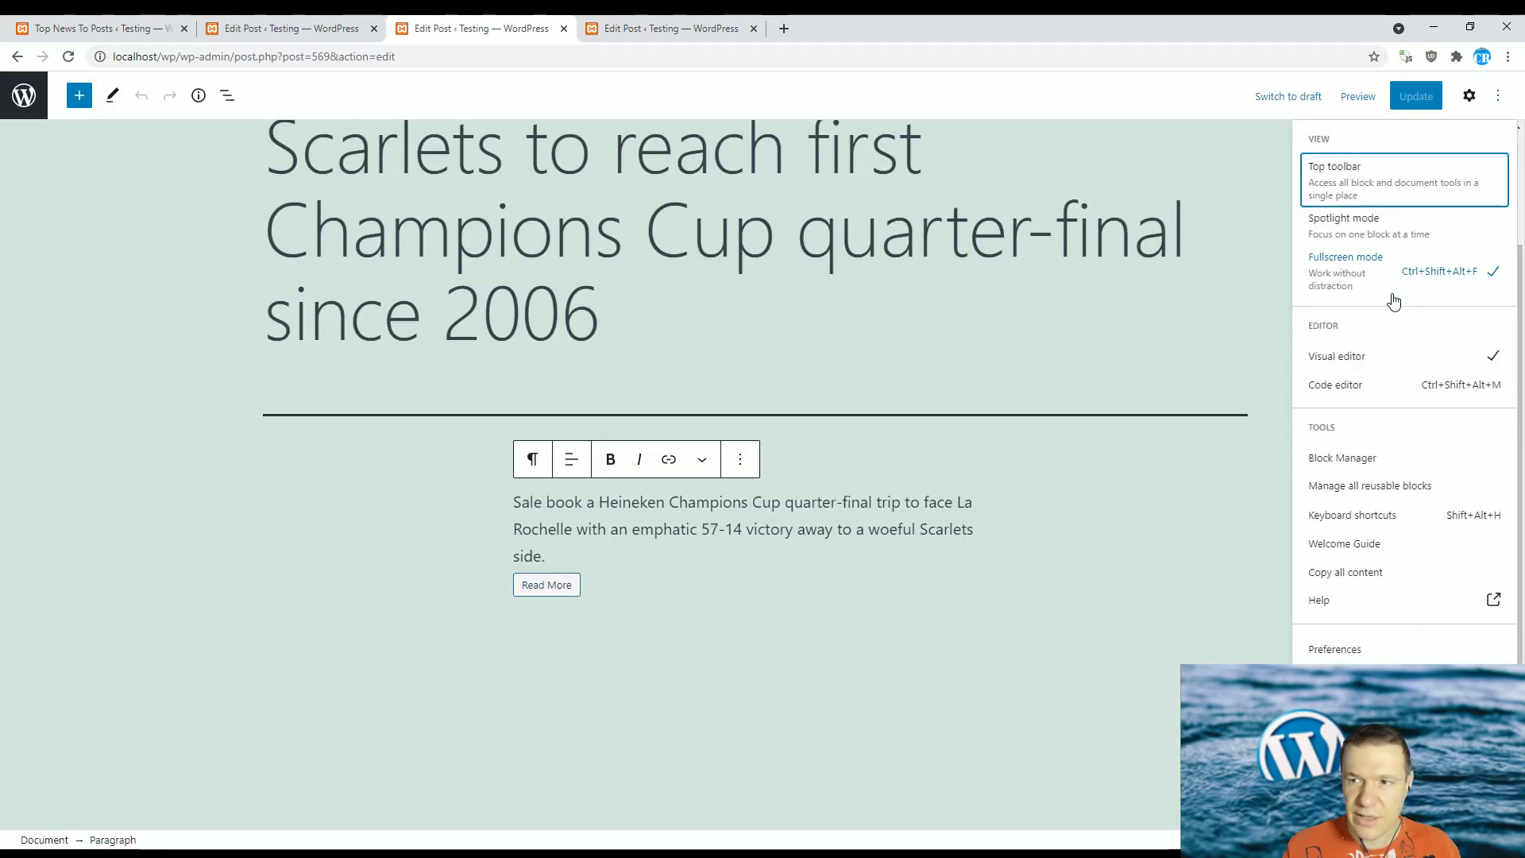
{"action": "left_click", "coordinate": [1350, 382]}
{"action": "left_click_drag", "start_coordinate": [370, 312], "coordinate": [503, 312]}
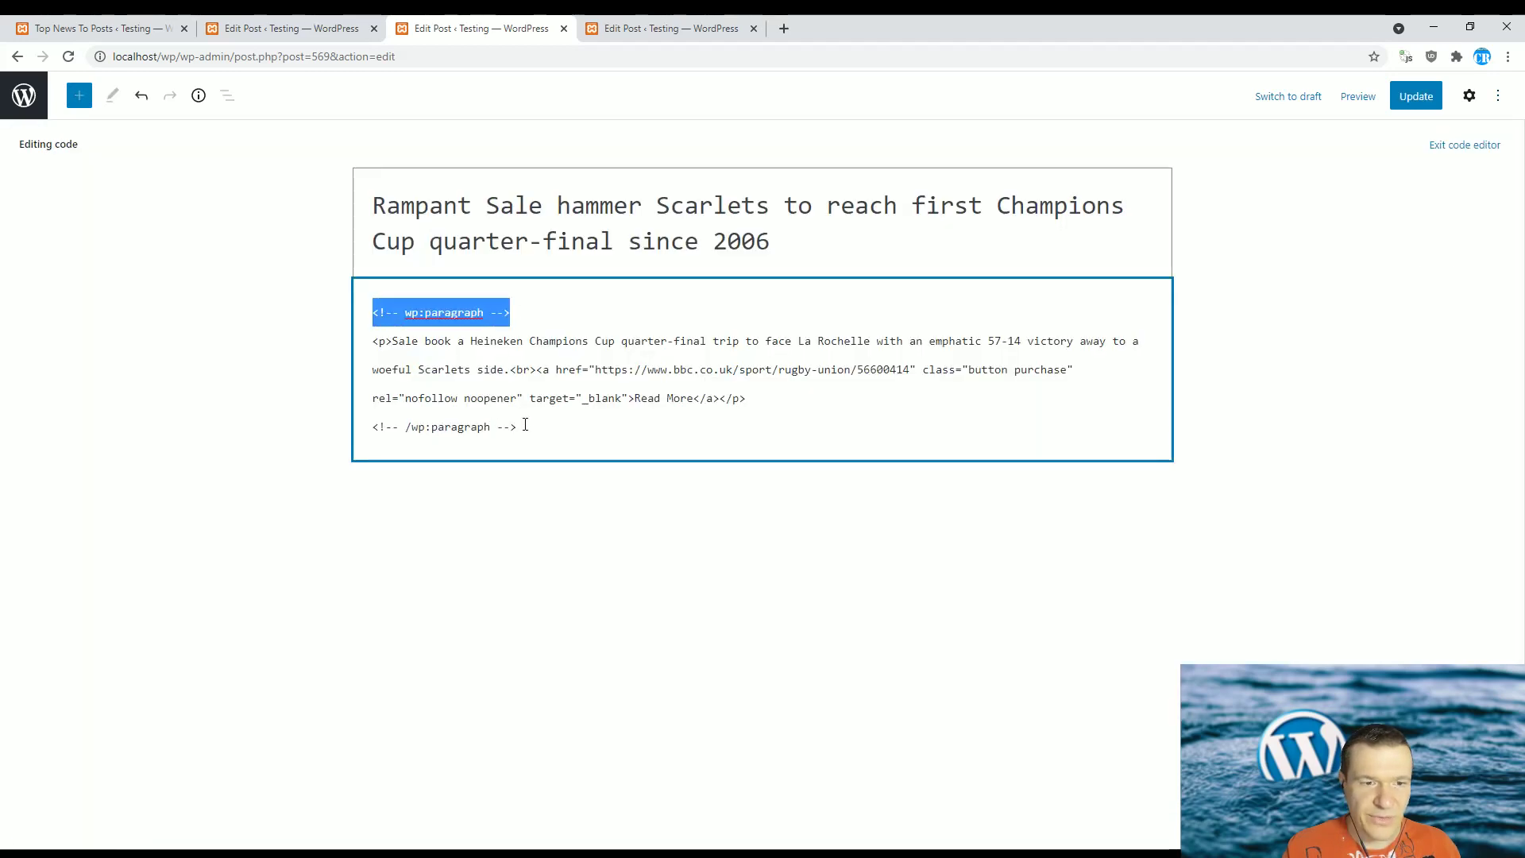
{"action": "left_click_drag", "start_coordinate": [520, 426], "coordinate": [372, 426]}
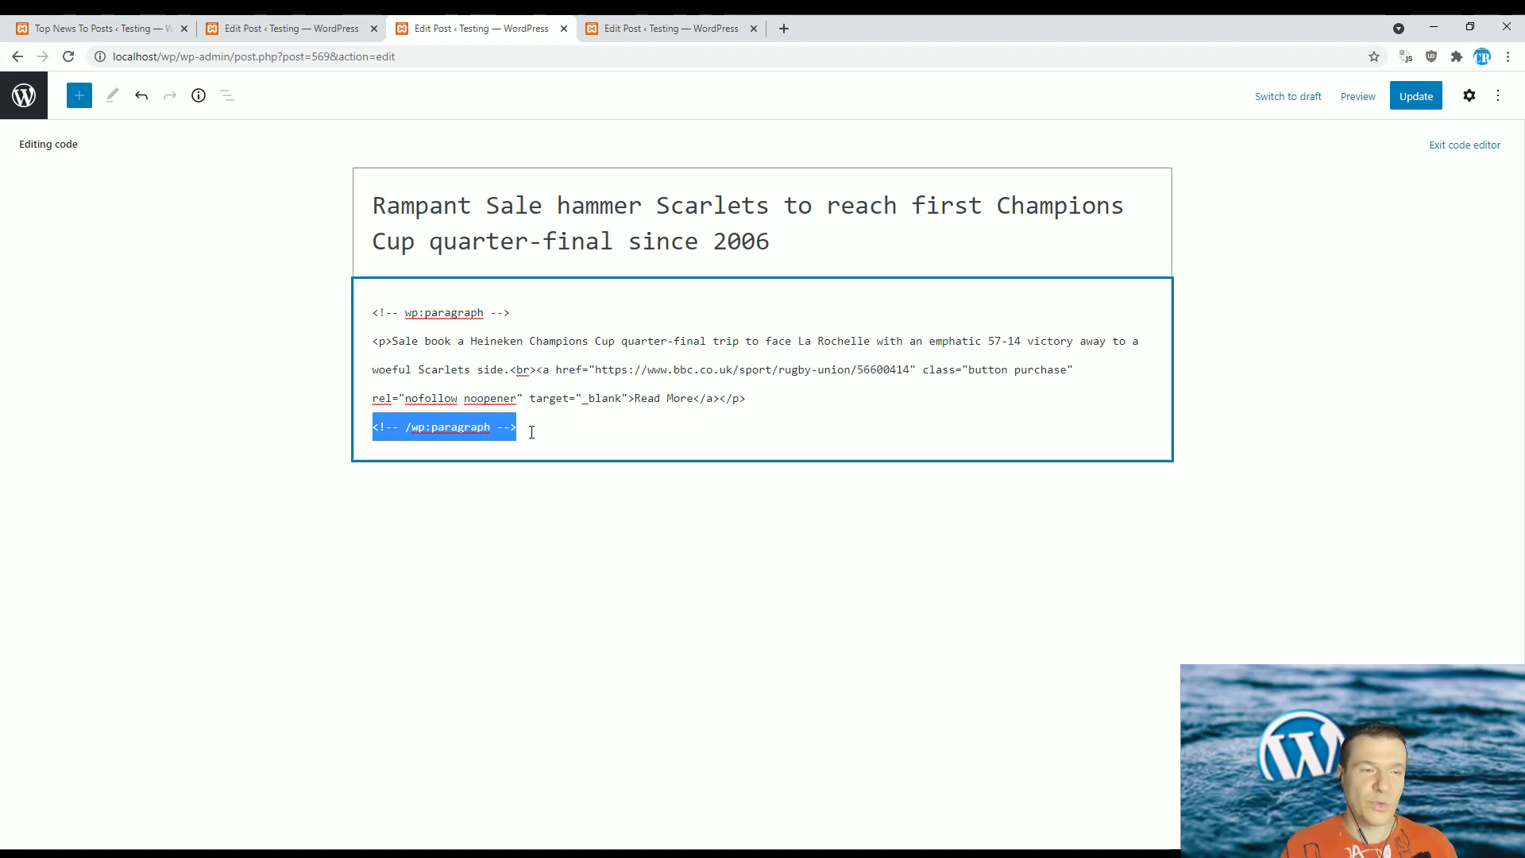
- Reopen the BBC News rule's advanced settings and highlight the opening wp:paragraph comment in Generated Post Content
{"action": "left_click", "coordinate": [60, 28]}
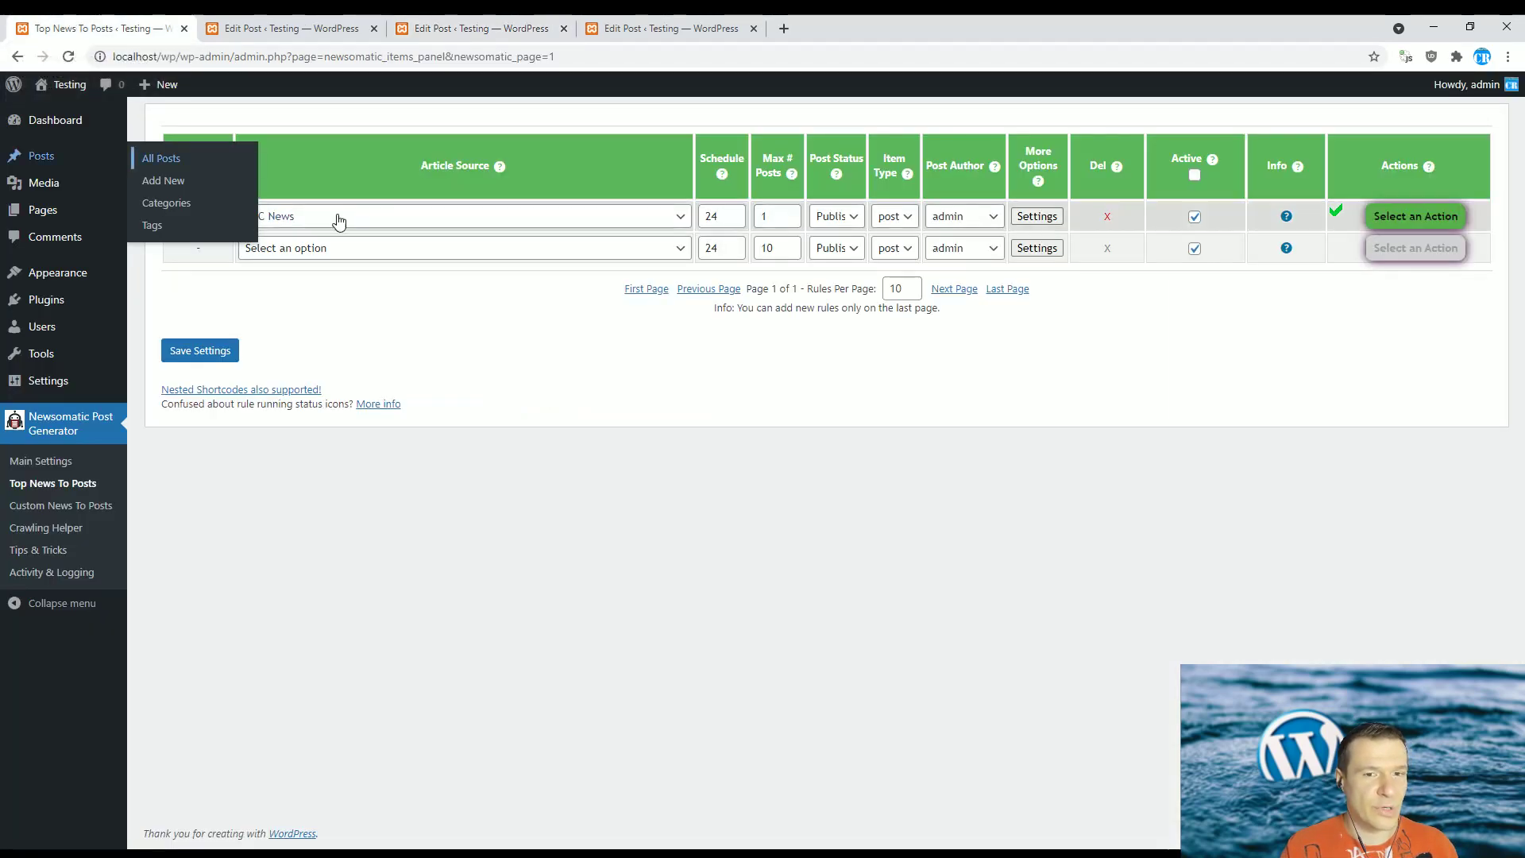
{"action": "left_click", "coordinate": [1037, 216]}
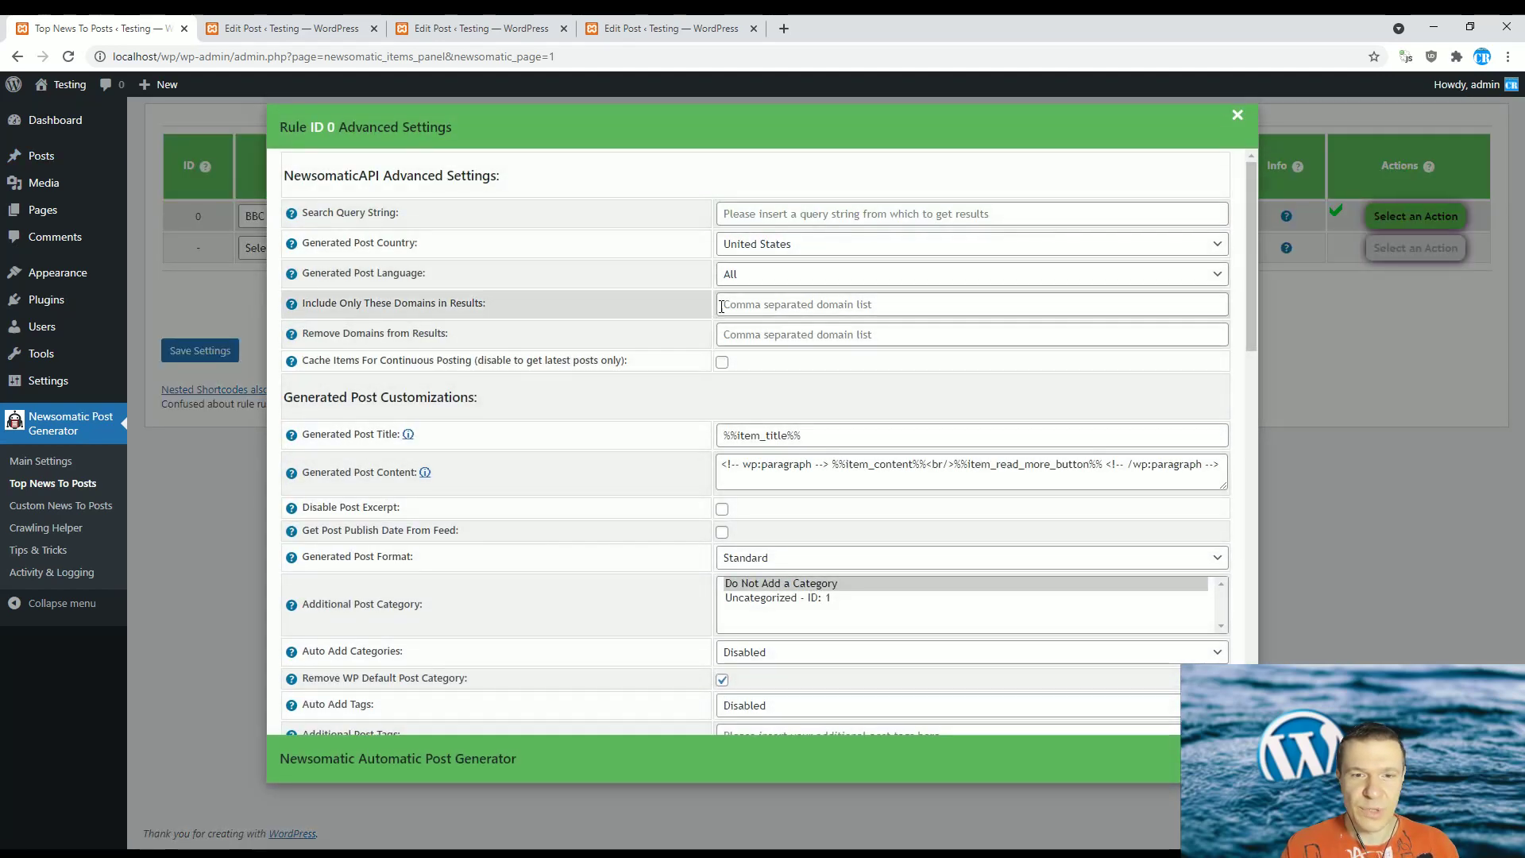
{"action": "left_click_drag", "start_coordinate": [724, 463], "coordinate": [828, 464]}
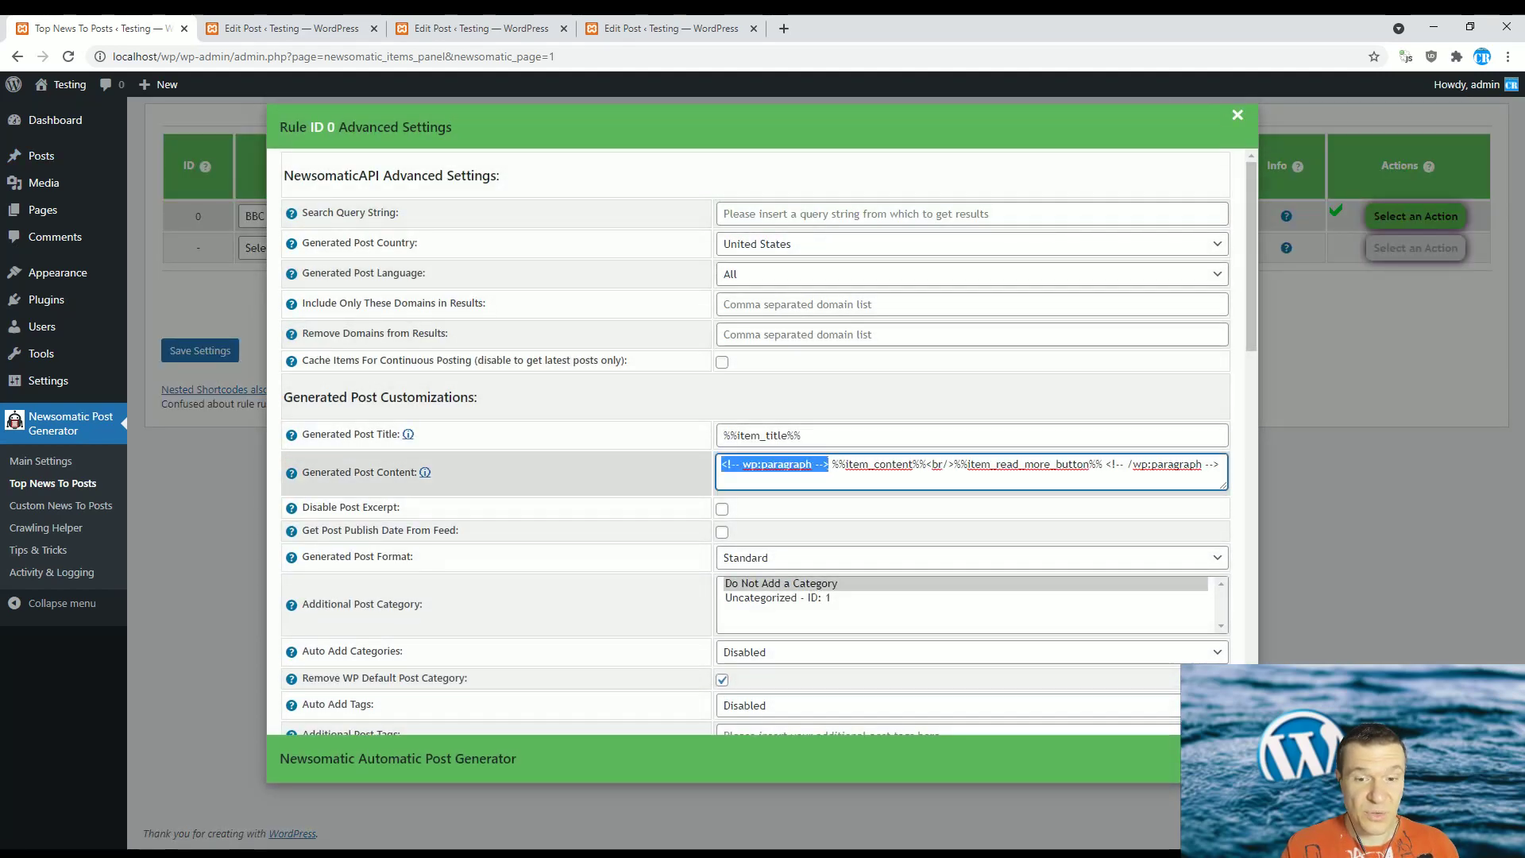